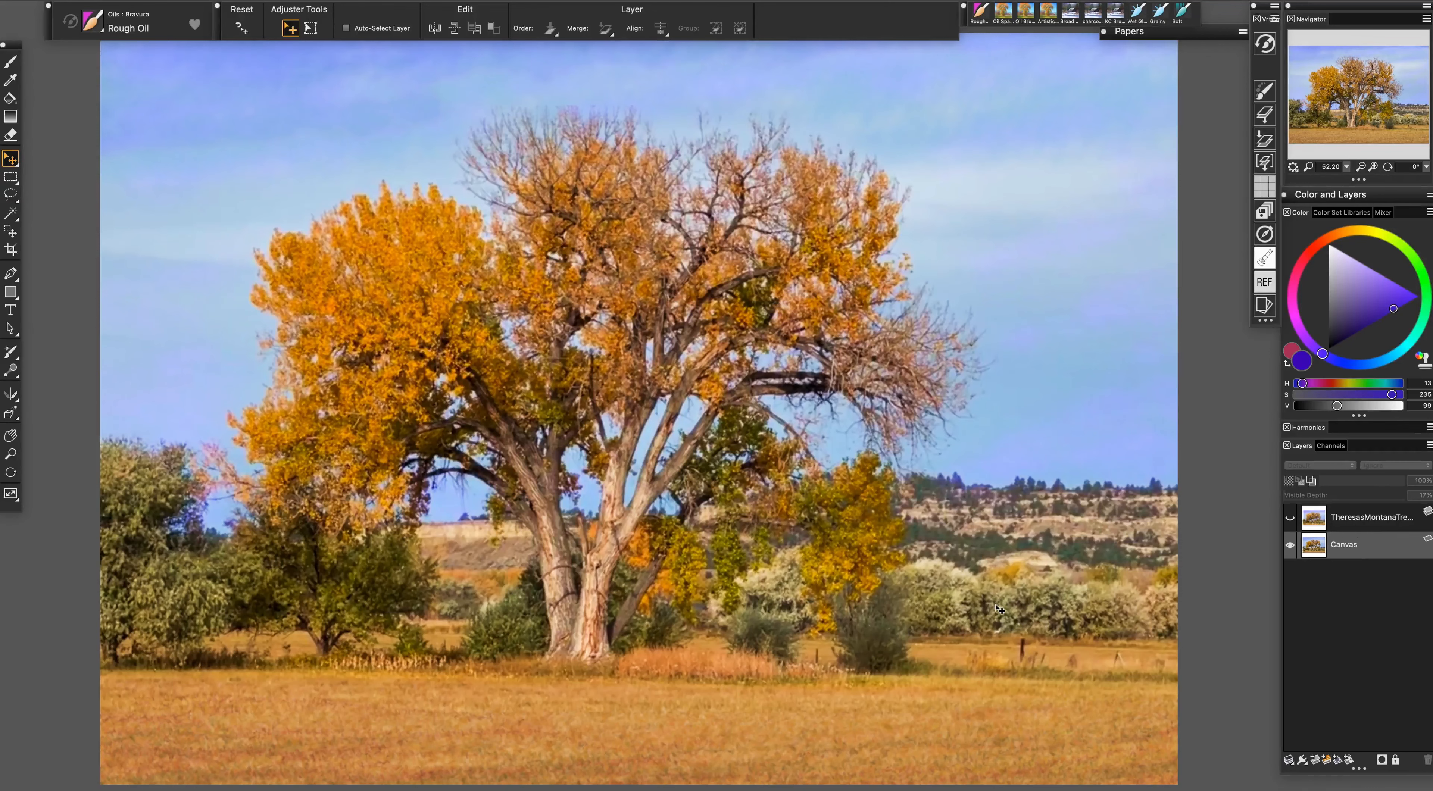
# Show the finished painting layer for reference, then create a Quick Clone of the tree photo
pyautogui.click(1289, 517)
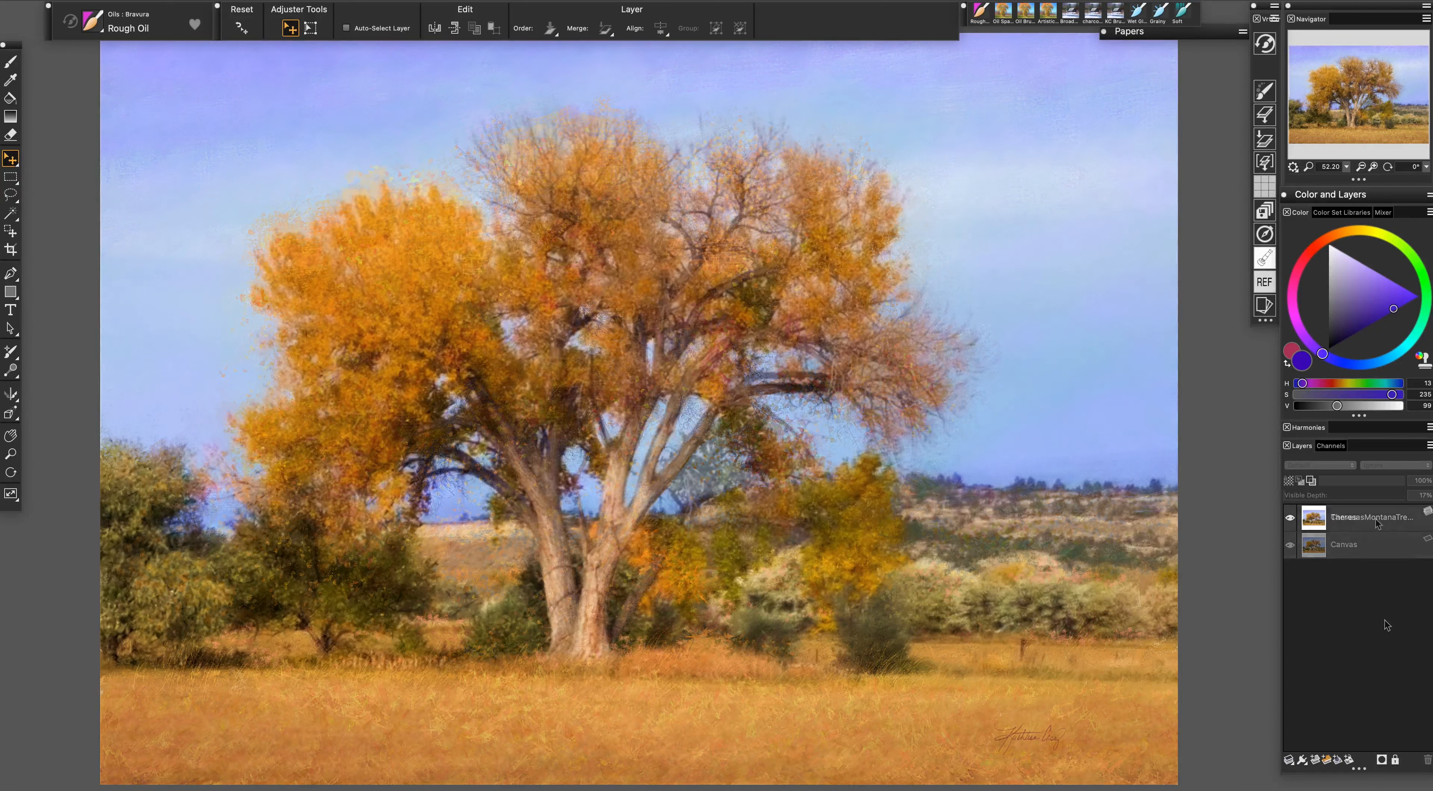
pyautogui.click(148, 1)
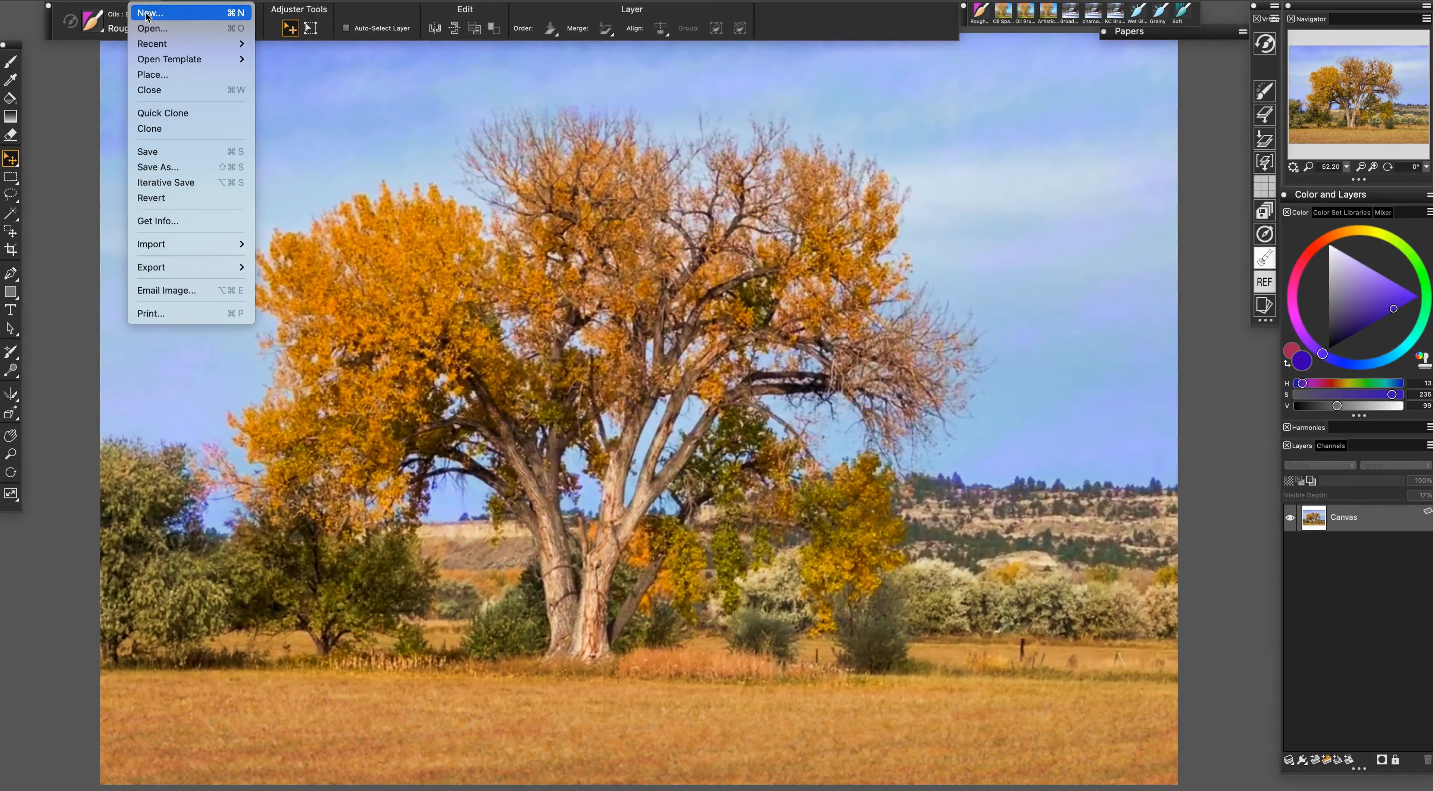
pyautogui.click(152, 115)
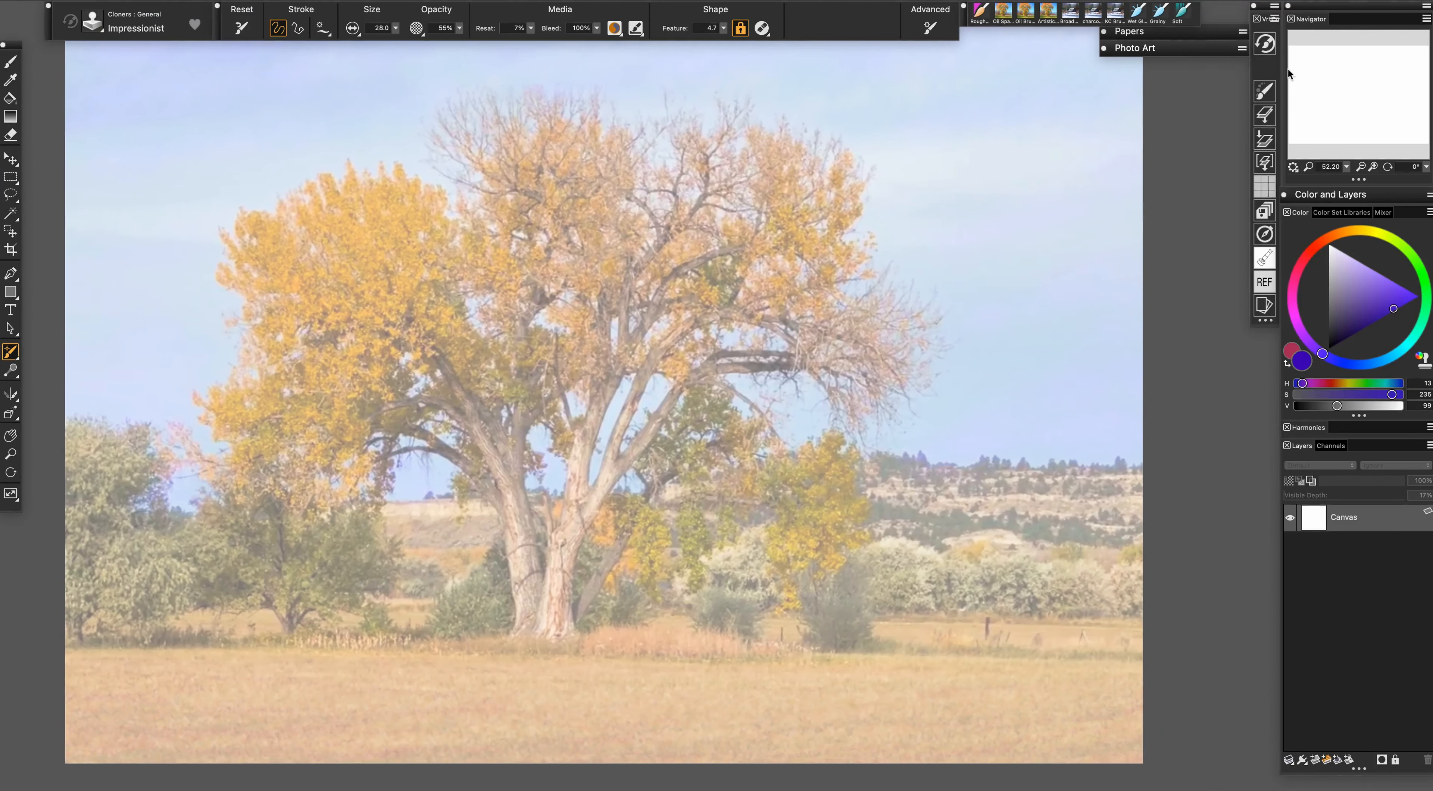
# Set the clone's tracing paper opacity to 100% and keep Embedded Image as the clone source
pyautogui.click(1172, 54)
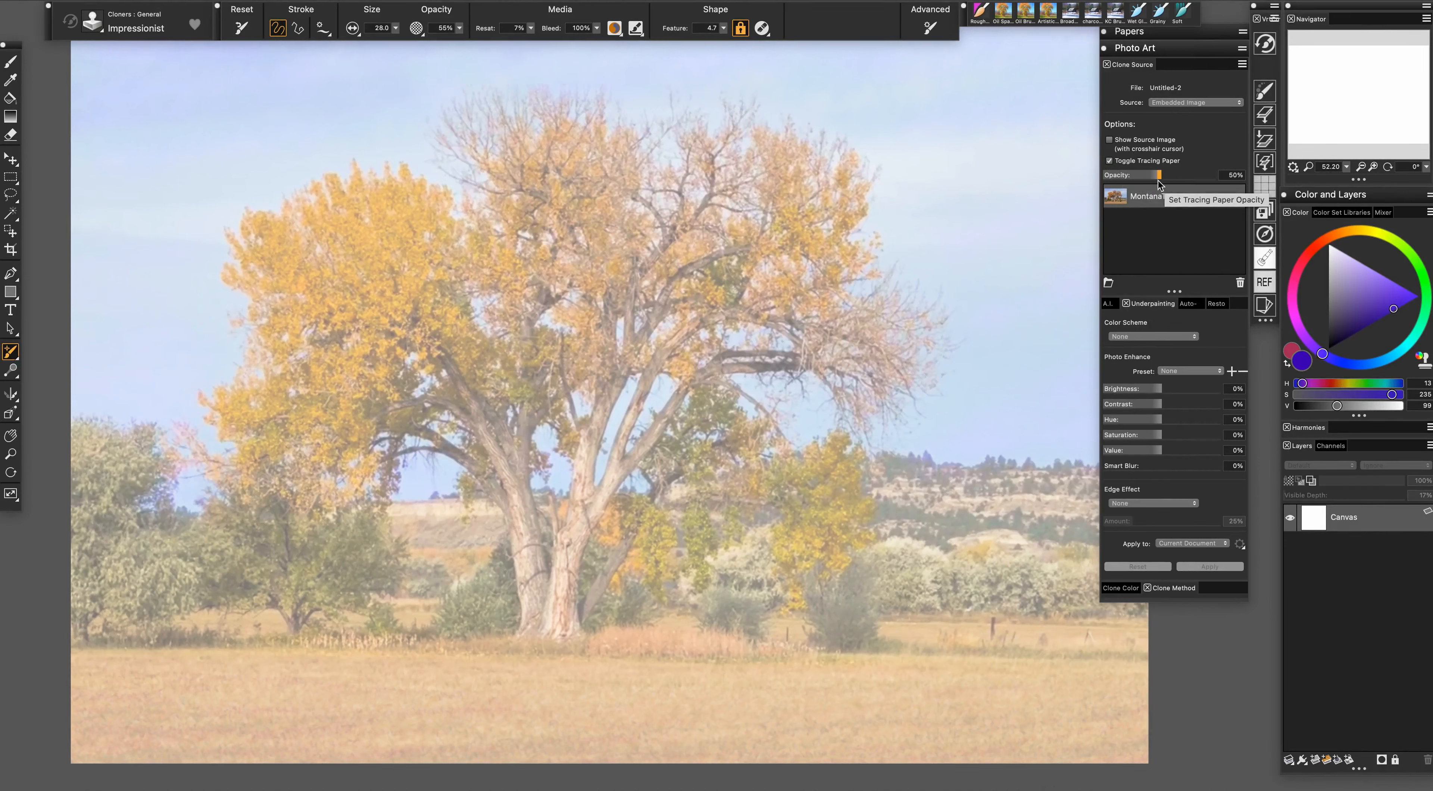
pyautogui.moveTo(1159, 176); pyautogui.dragTo(1218, 177)
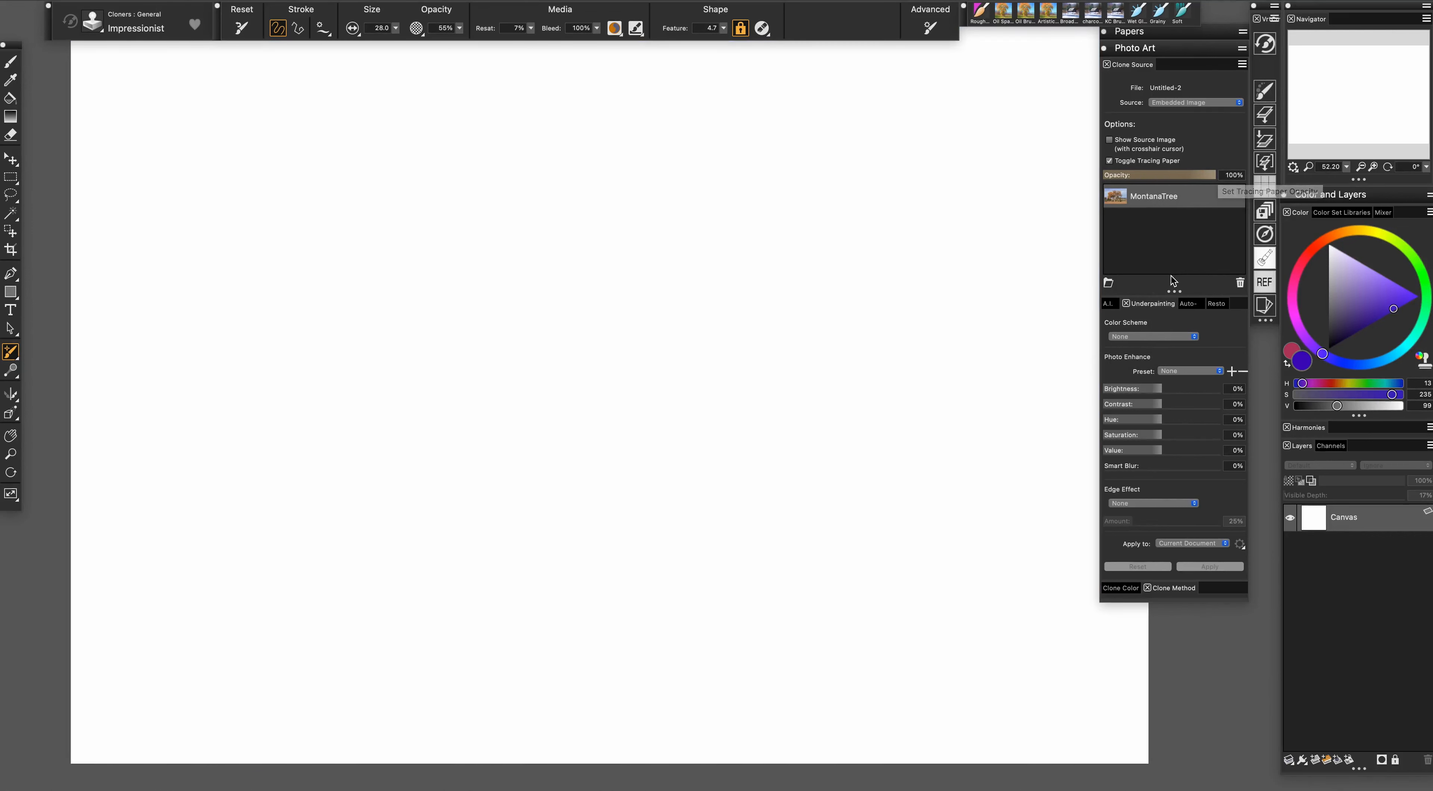
pyautogui.click(1170, 103)
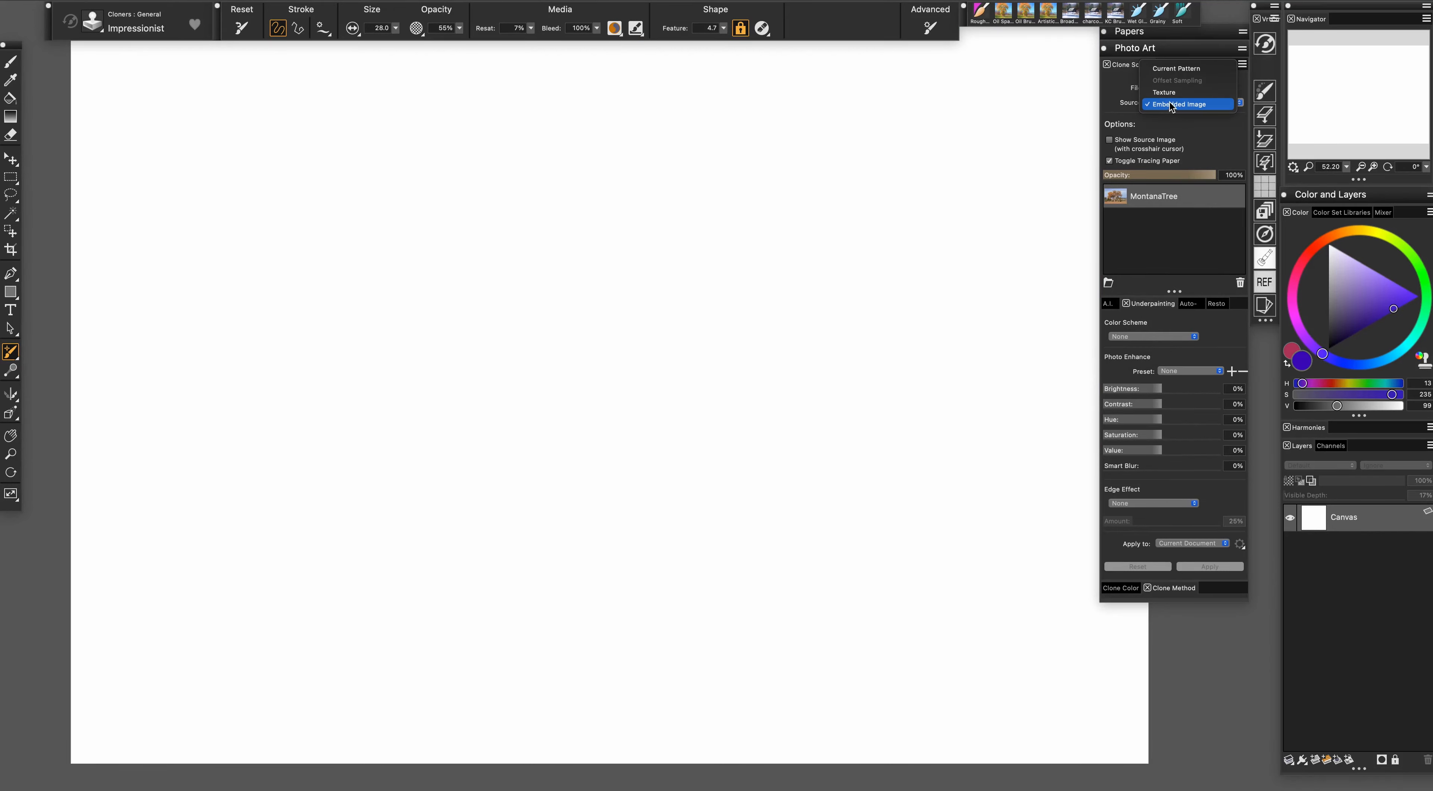
pyautogui.click(1170, 106)
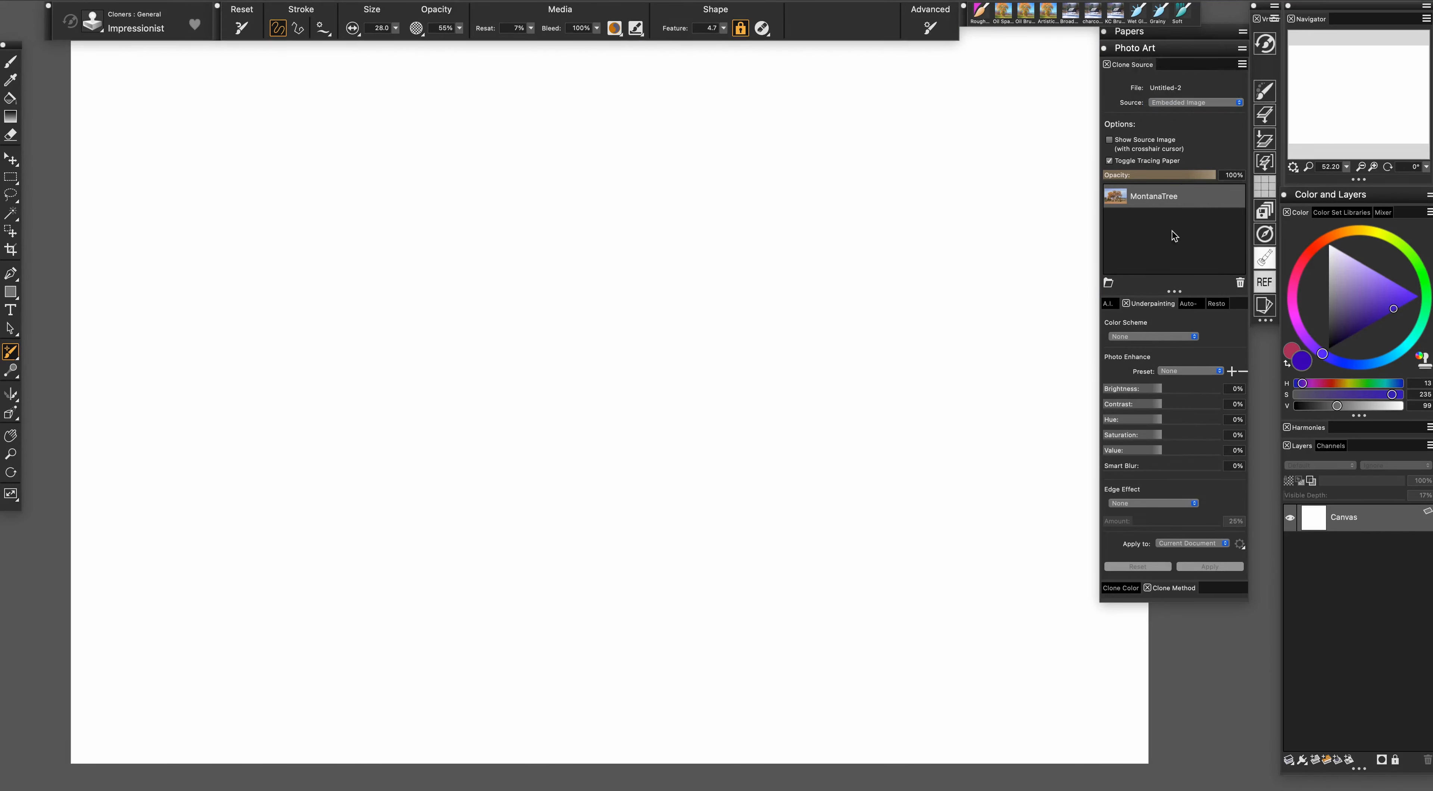
pyautogui.click(1170, 51)
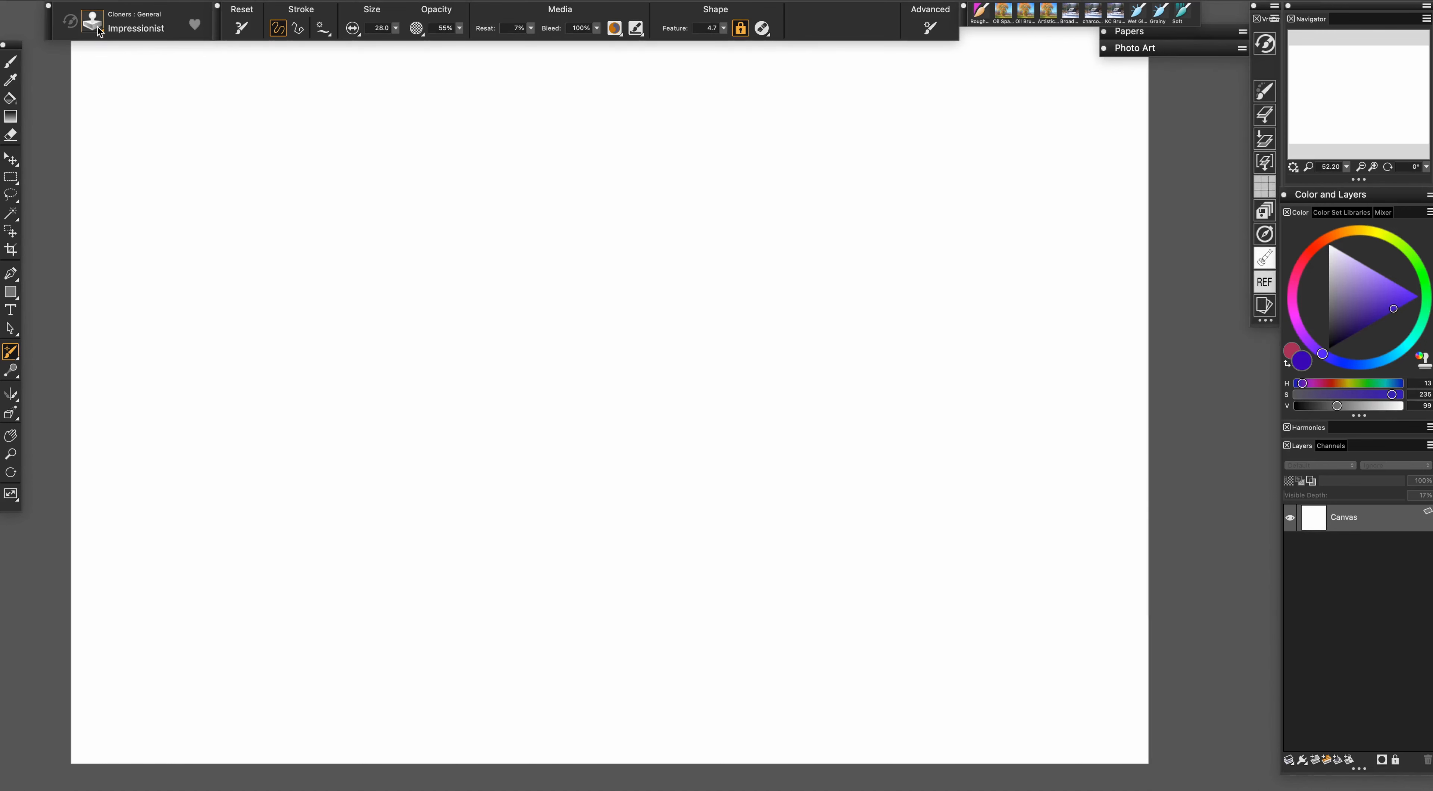
# Choose the Rough Oil brush from the Oils : Bravura category
pyautogui.click(117, 20)
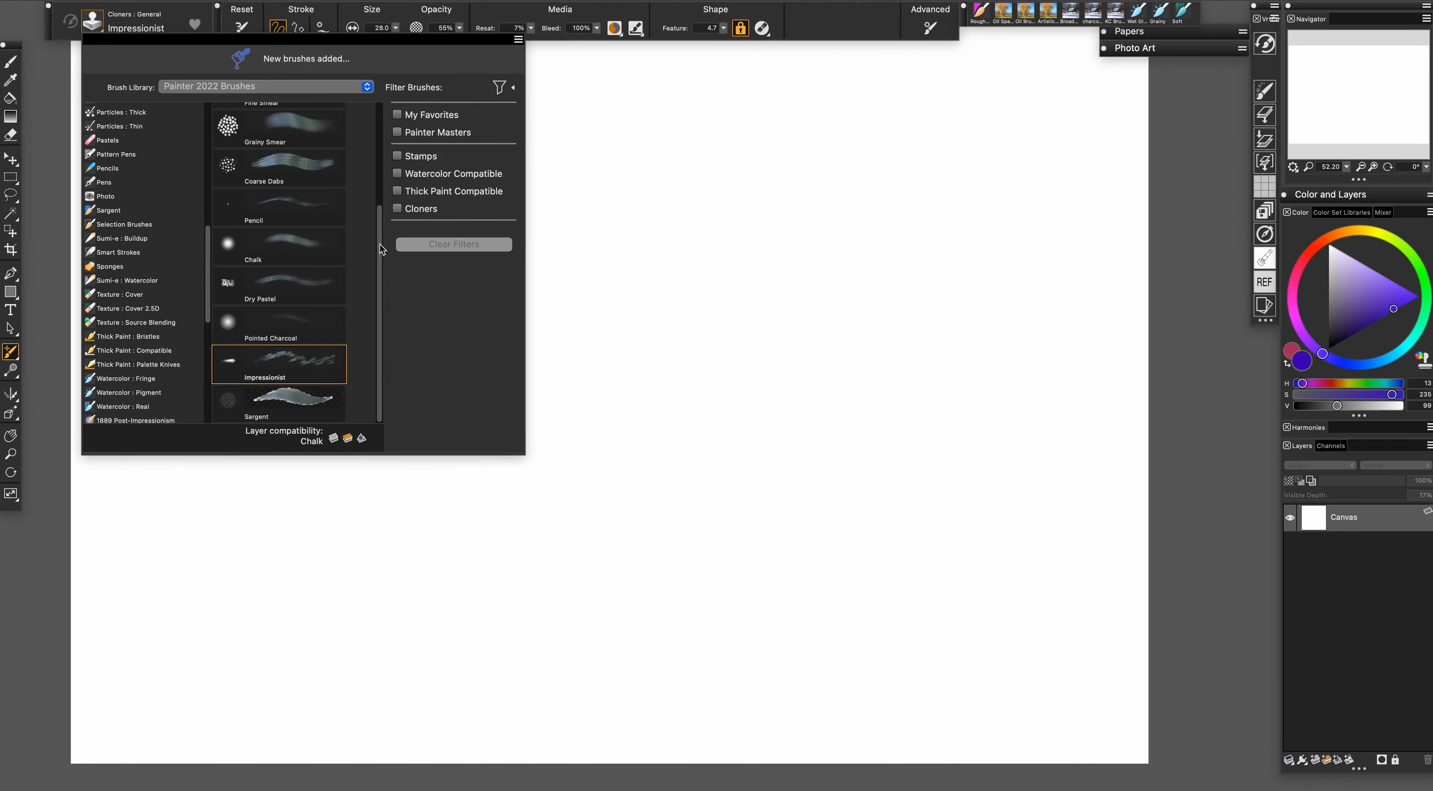
pyautogui.scroll(2, 367, 151)
pyautogui.scroll(-2, 368, 150)
pyautogui.click(95, 28)
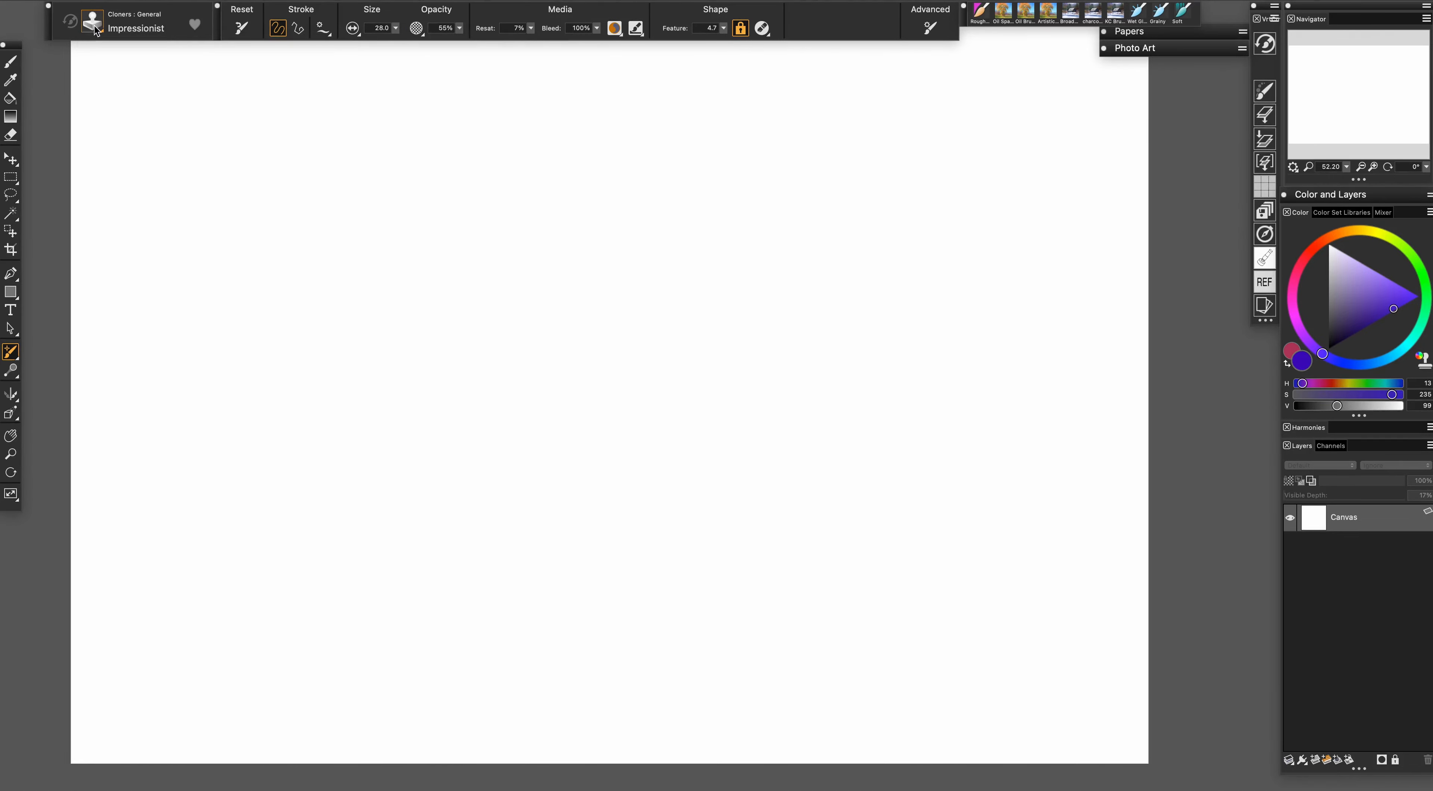
pyautogui.click(107, 23)
pyautogui.scroll(-5, 210, 212)
pyautogui.moveTo(210, 212)
pyautogui.mouseDown()
pyautogui.moveTo(209, 191)
pyautogui.moveTo(210, 204)
pyautogui.mouseUp()
pyautogui.click(122, 285)
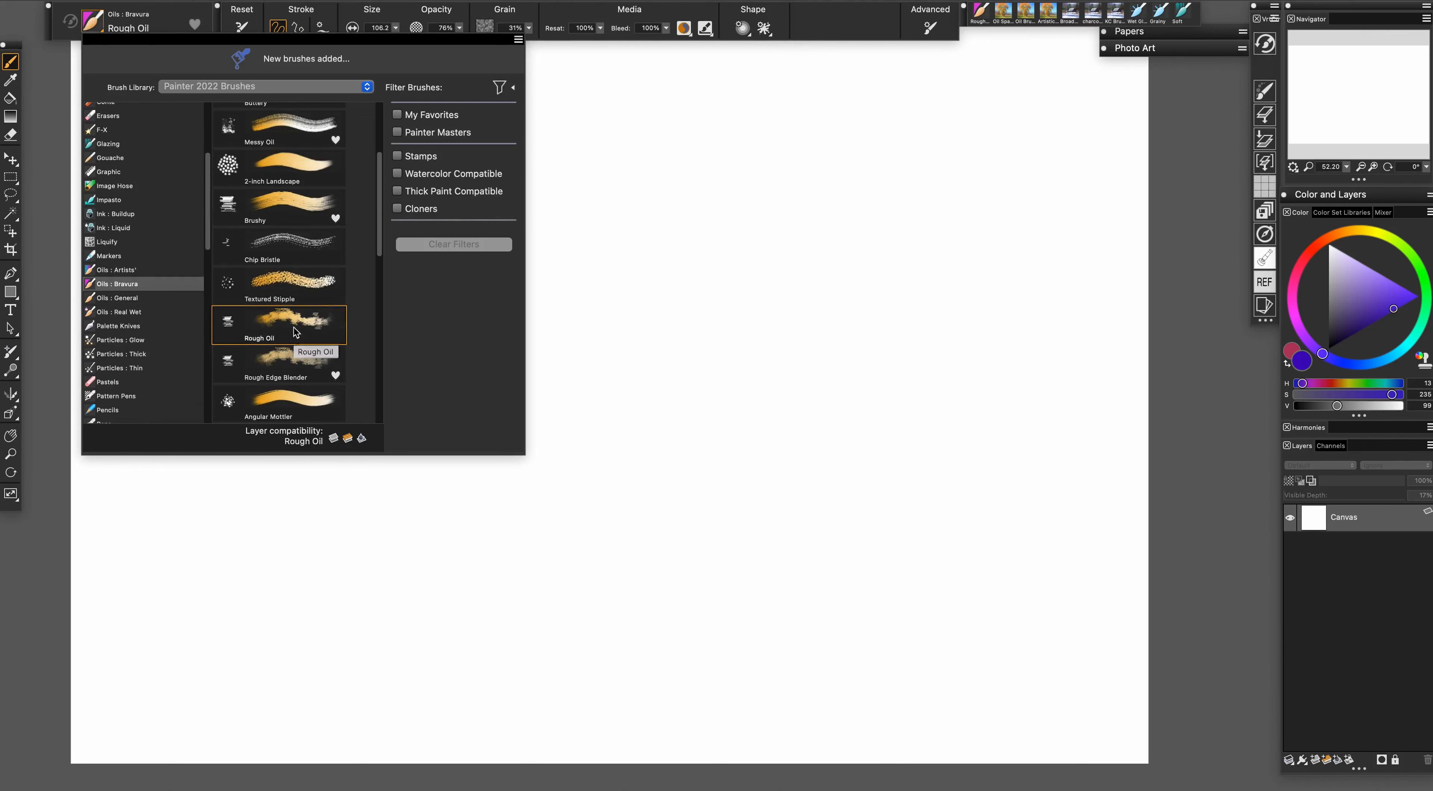
pyautogui.click(287, 322)
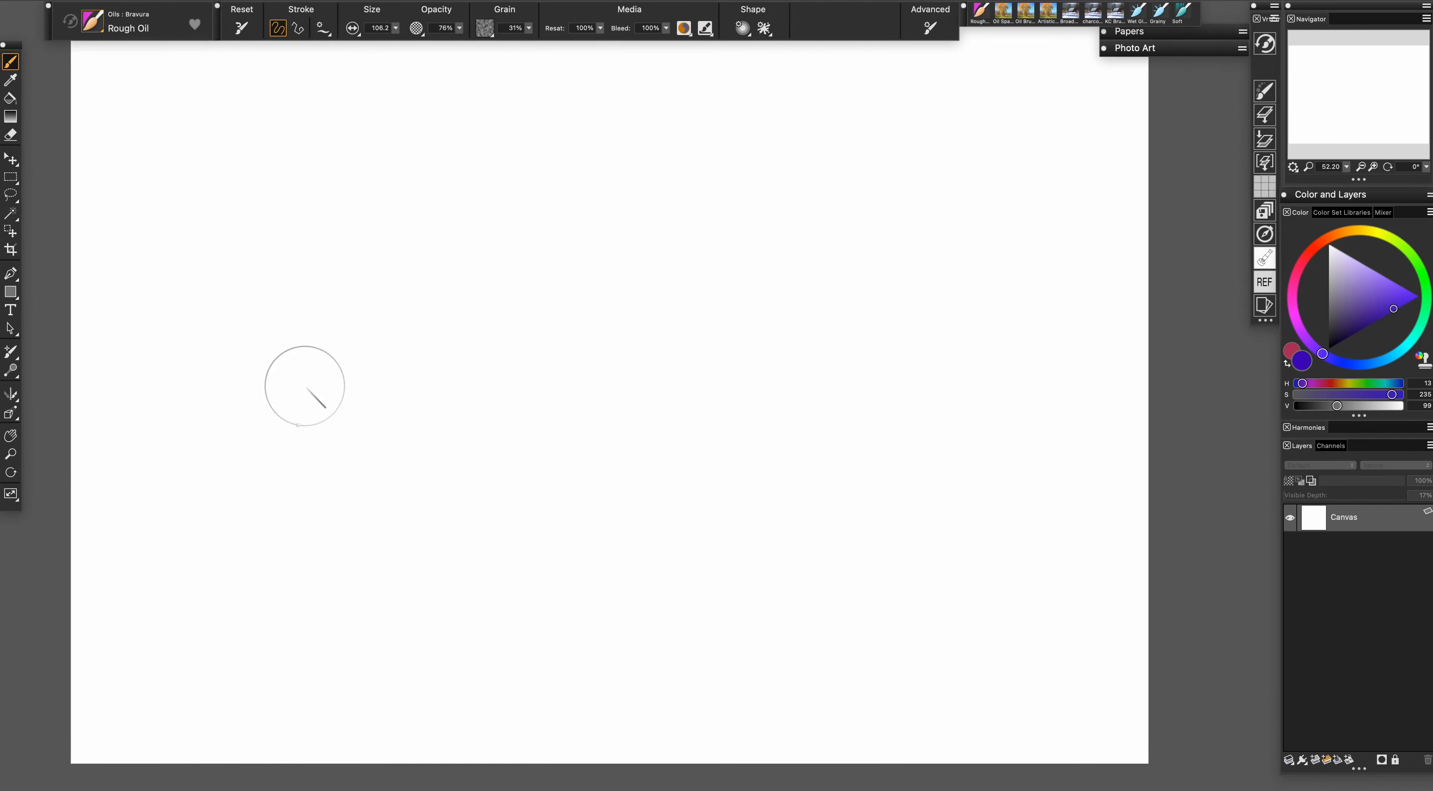
pyautogui.click(395, 29)
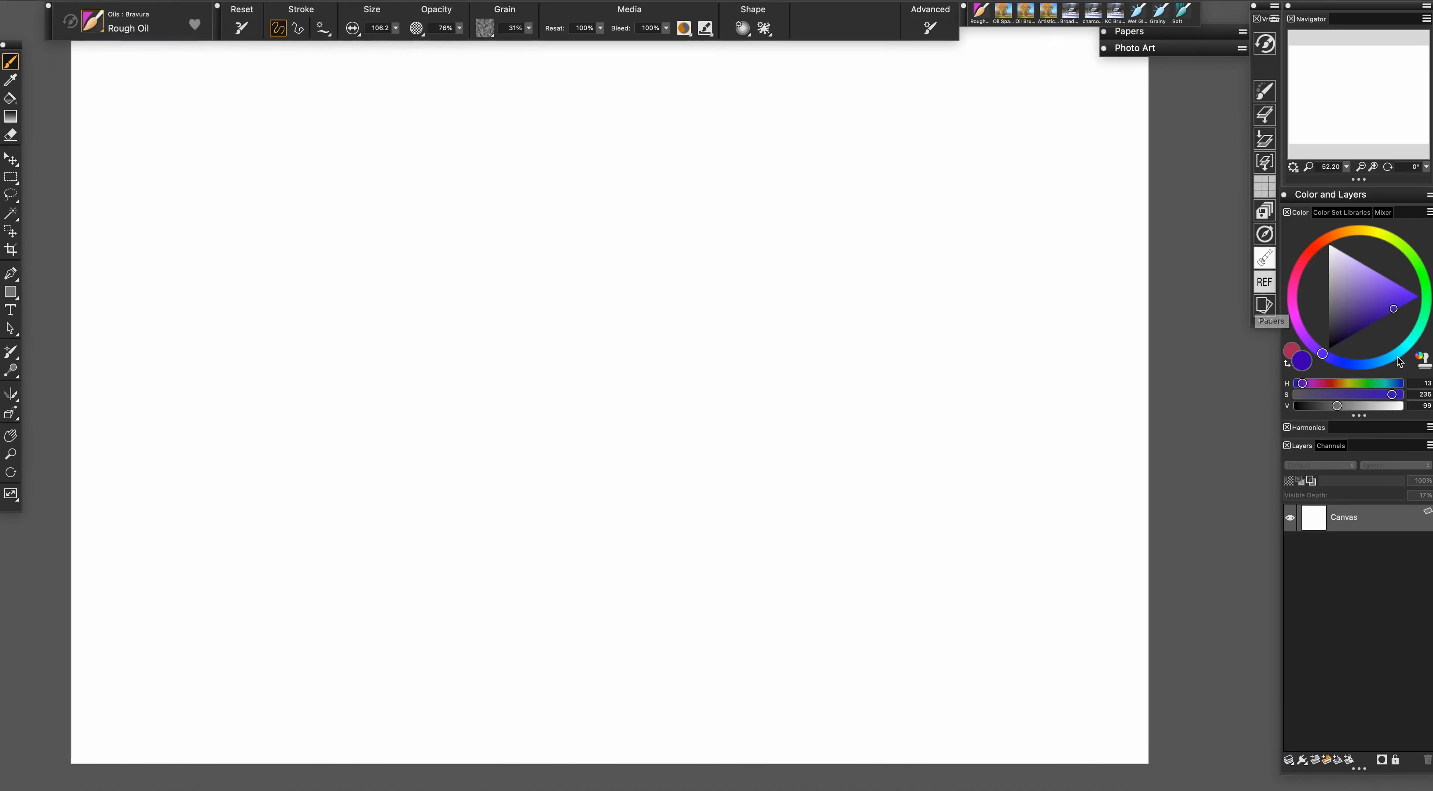
# Turn on Clone Color and block in the trunk area, lower foliage, shrubs and golden field with broad, loose strokes
pyautogui.click(1423, 363)
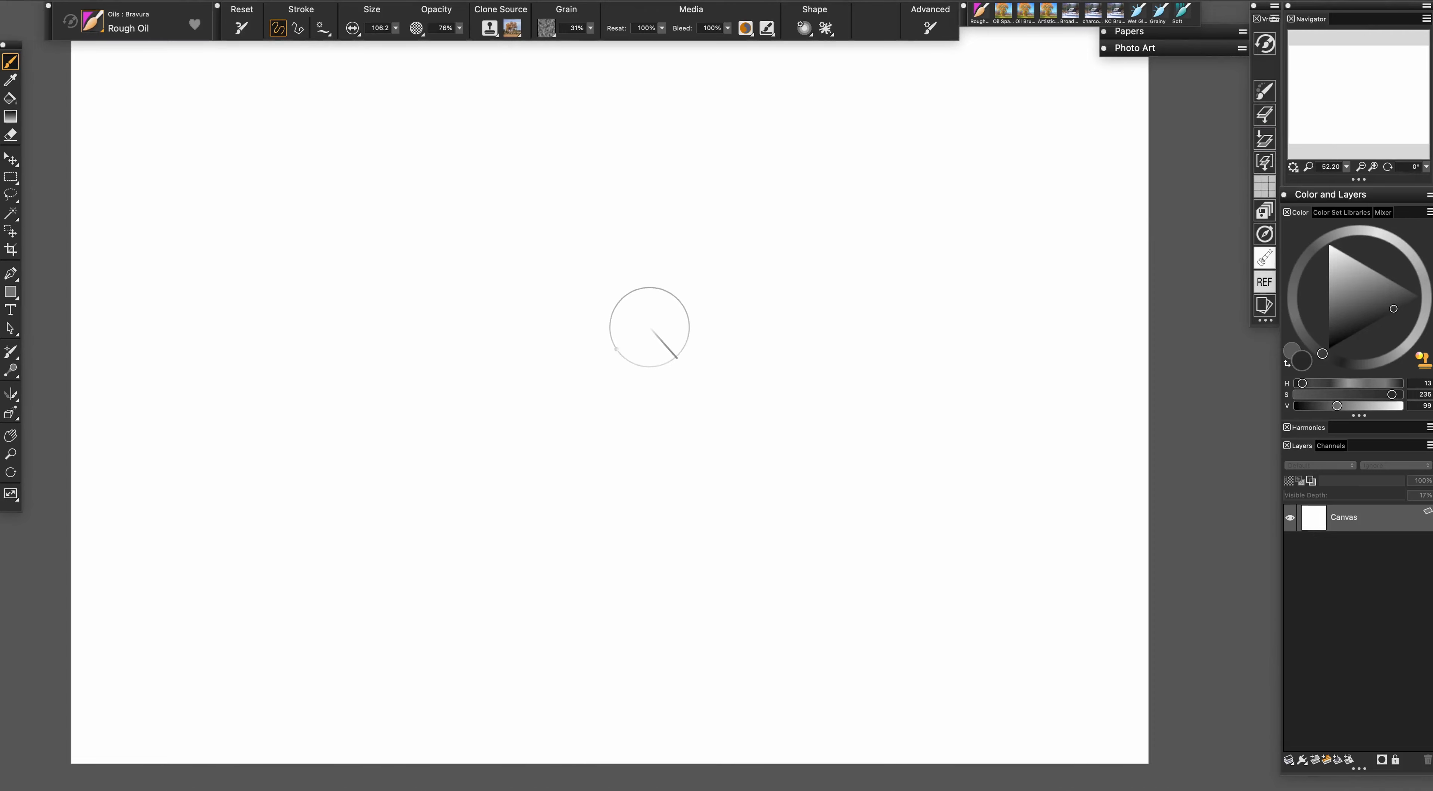
pyautogui.moveTo(662, 367)
pyautogui.mouseDown()
pyautogui.moveTo(612, 434)
pyautogui.moveTo(706, 344)
pyautogui.moveTo(684, 489)
pyautogui.moveTo(556, 478)
pyautogui.moveTo(601, 445)
pyautogui.moveTo(545, 390)
pyautogui.moveTo(564, 479)
pyautogui.moveTo(556, 634)
pyautogui.moveTo(612, 684)
pyautogui.moveTo(679, 500)
pyautogui.moveTo(484, 589)
pyautogui.moveTo(439, 651)
pyautogui.moveTo(639, 601)
pyautogui.moveTo(701, 500)
pyautogui.moveTo(768, 478)
pyautogui.moveTo(695, 668)
pyautogui.moveTo(623, 656)
pyautogui.moveTo(556, 612)
pyautogui.moveTo(519, 652)
pyautogui.moveTo(523, 400)
pyautogui.moveTo(557, 312)
pyautogui.moveTo(612, 390)
pyautogui.moveTo(723, 290)
pyautogui.moveTo(633, 416)
pyautogui.moveTo(624, 563)
pyautogui.mouseUp()
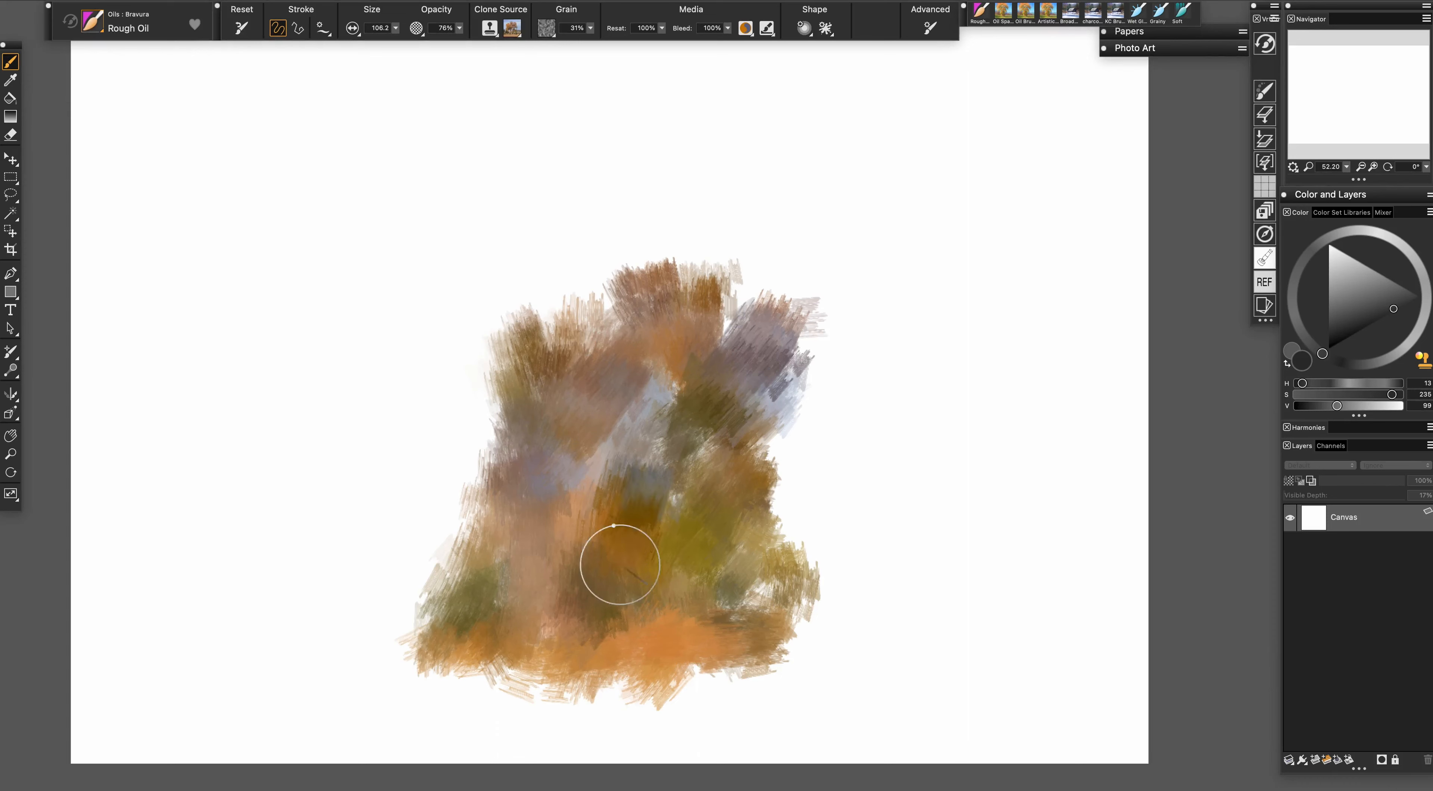
pyautogui.moveTo(443, 360)
pyautogui.mouseDown()
pyautogui.moveTo(417, 289)
pyautogui.moveTo(467, 233)
pyautogui.moveTo(677, 185)
pyautogui.moveTo(529, 312)
pyautogui.moveTo(389, 290)
pyautogui.moveTo(245, 329)
pyautogui.mouseUp()
pyautogui.moveTo(384, 345)
pyautogui.mouseDown()
pyautogui.moveTo(489, 501)
pyautogui.moveTo(422, 639)
pyautogui.moveTo(268, 679)
pyautogui.moveTo(371, 665)
pyautogui.moveTo(201, 656)
pyautogui.moveTo(167, 639)
pyautogui.moveTo(78, 650)
pyautogui.moveTo(113, 658)
pyautogui.moveTo(183, 629)
pyautogui.moveTo(423, 711)
pyautogui.moveTo(728, 668)
pyautogui.moveTo(1079, 656)
pyautogui.moveTo(1001, 668)
pyautogui.moveTo(990, 584)
pyautogui.moveTo(834, 612)
pyautogui.moveTo(816, 600)
pyautogui.moveTo(890, 701)
pyautogui.moveTo(1107, 679)
pyautogui.moveTo(1112, 584)
pyautogui.moveTo(830, 638)
pyautogui.moveTo(889, 529)
pyautogui.moveTo(1073, 600)
pyautogui.moveTo(1094, 663)
pyautogui.moveTo(750, 717)
pyautogui.mouseUp()
pyautogui.moveTo(839, 723)
pyautogui.mouseDown()
pyautogui.moveTo(1000, 732)
pyautogui.moveTo(1033, 701)
pyautogui.moveTo(1115, 774)
pyautogui.moveTo(1131, 699)
pyautogui.moveTo(1124, 675)
pyautogui.moveTo(1003, 710)
pyautogui.moveTo(470, 741)
pyautogui.mouseUp()
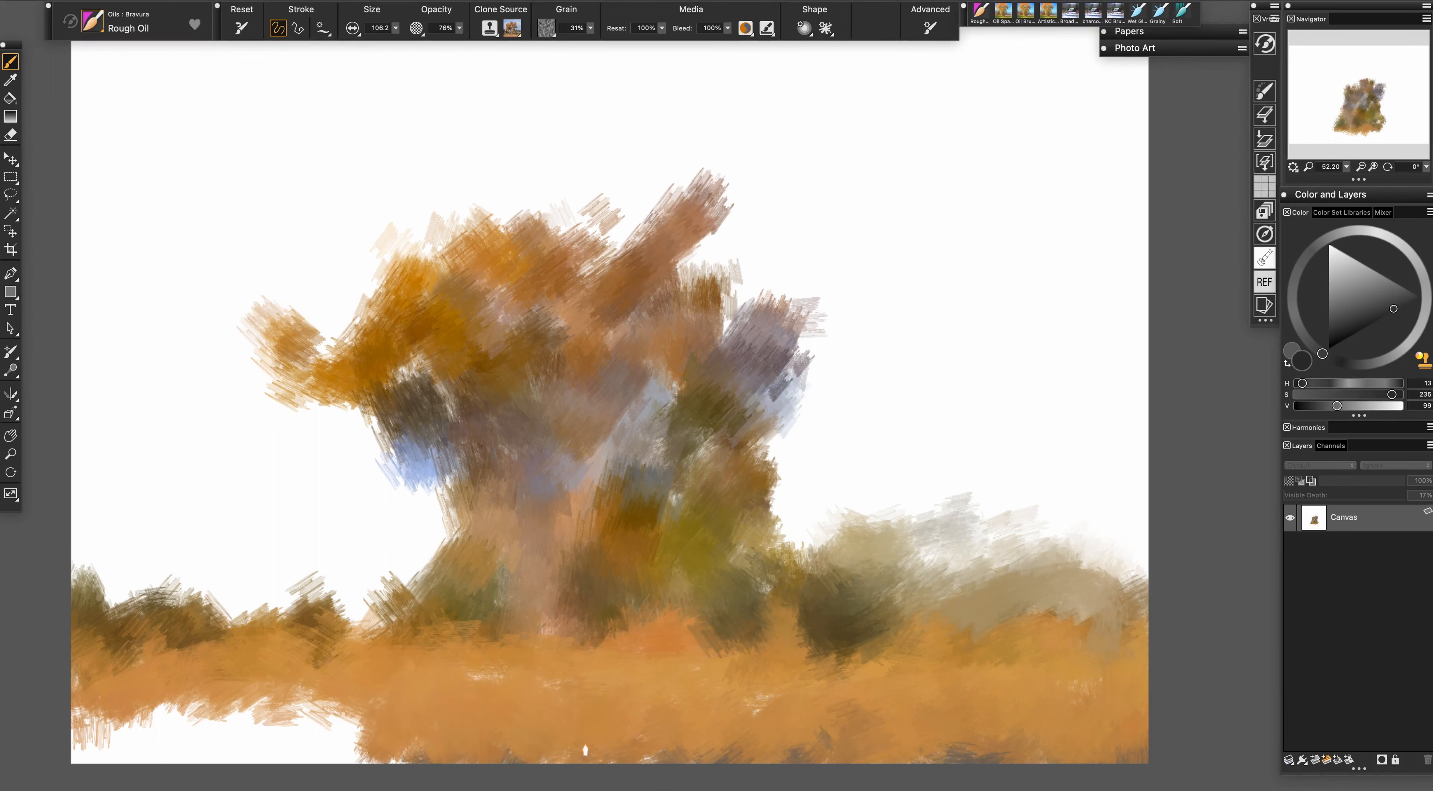
# Block in the remaining tree crown, shrubs, distant hills and blue sky until the canvas is covered
pyautogui.doubleClick(1180, 50)
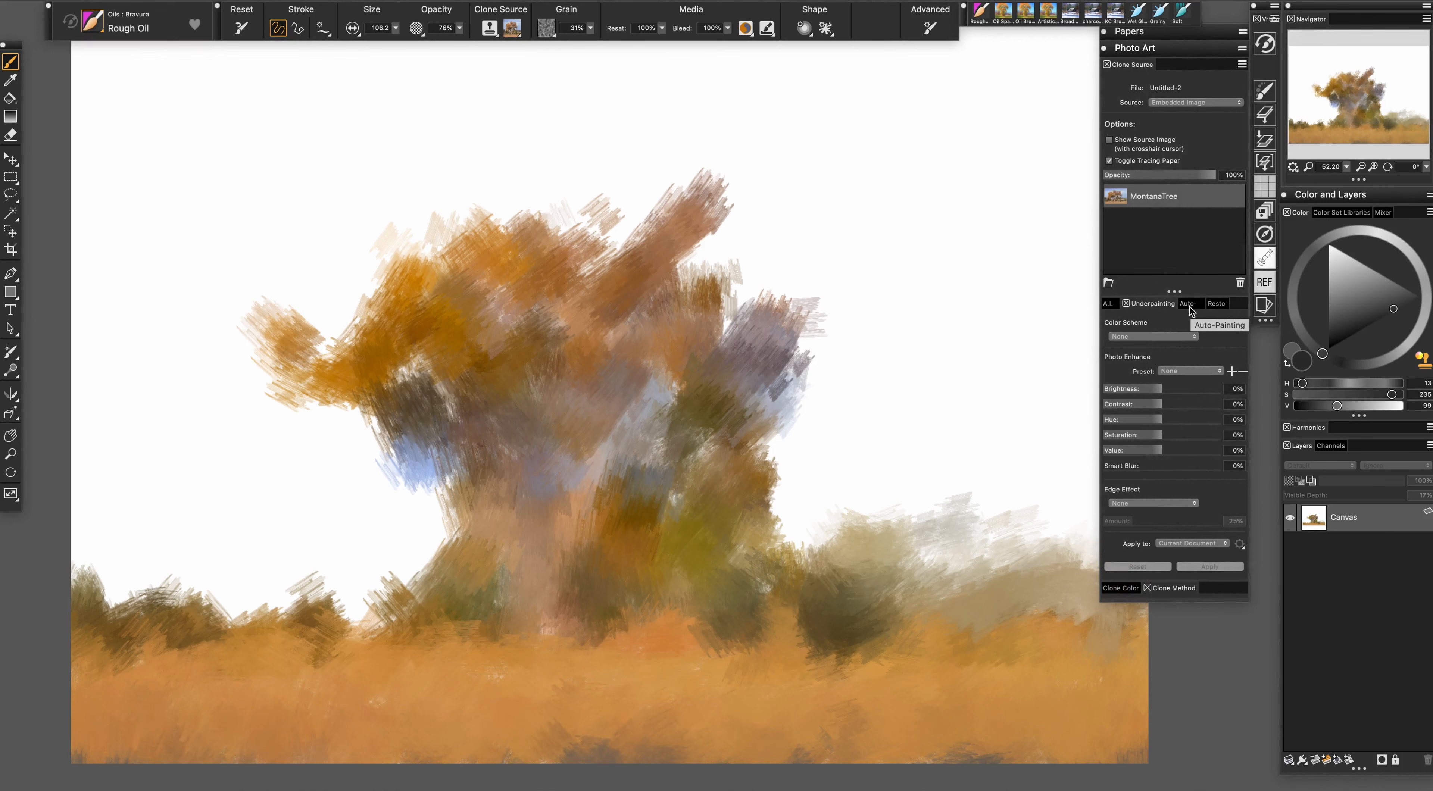
pyautogui.doubleClick(1171, 50)
pyautogui.moveTo(242, 527)
pyautogui.mouseDown()
pyautogui.moveTo(324, 589)
pyautogui.moveTo(348, 638)
pyautogui.moveTo(400, 561)
pyautogui.moveTo(185, 616)
pyautogui.moveTo(110, 571)
pyautogui.moveTo(71, 583)
pyautogui.moveTo(76, 529)
pyautogui.moveTo(246, 565)
pyautogui.moveTo(363, 483)
pyautogui.moveTo(392, 551)
pyautogui.moveTo(226, 470)
pyautogui.moveTo(119, 493)
pyautogui.moveTo(85, 430)
pyautogui.moveTo(82, 443)
pyautogui.moveTo(187, 461)
pyautogui.moveTo(262, 426)
pyautogui.moveTo(379, 438)
pyautogui.moveTo(269, 457)
pyautogui.moveTo(388, 471)
pyautogui.moveTo(426, 417)
pyautogui.moveTo(385, 485)
pyautogui.moveTo(443, 506)
pyautogui.moveTo(445, 563)
pyautogui.moveTo(383, 485)
pyautogui.moveTo(445, 474)
pyautogui.moveTo(378, 269)
pyautogui.moveTo(302, 338)
pyautogui.moveTo(248, 355)
pyautogui.moveTo(360, 358)
pyautogui.moveTo(369, 330)
pyautogui.moveTo(320, 246)
pyautogui.moveTo(382, 248)
pyautogui.moveTo(369, 363)
pyautogui.moveTo(414, 384)
pyautogui.moveTo(517, 274)
pyautogui.moveTo(495, 170)
pyautogui.moveTo(395, 238)
pyautogui.moveTo(477, 220)
pyautogui.moveTo(631, 295)
pyautogui.moveTo(682, 242)
pyautogui.moveTo(778, 202)
pyautogui.moveTo(823, 311)
pyautogui.moveTo(790, 528)
pyautogui.moveTo(901, 501)
pyautogui.mouseUp()
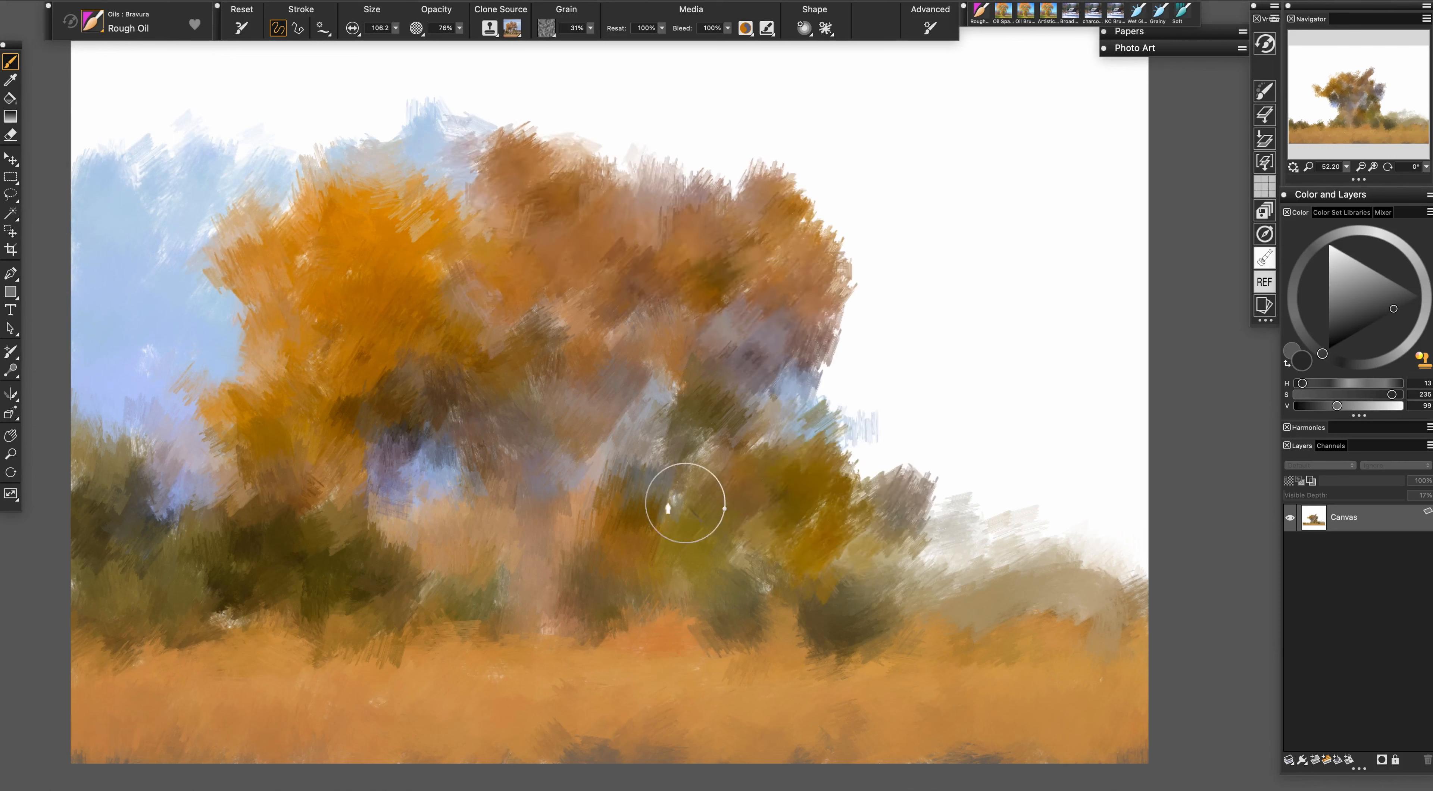
pyautogui.moveTo(684, 502)
pyautogui.mouseDown()
pyautogui.moveTo(740, 578)
pyautogui.moveTo(838, 496)
pyautogui.moveTo(1057, 468)
pyautogui.moveTo(1134, 512)
pyautogui.moveTo(1035, 548)
pyautogui.moveTo(1177, 595)
pyautogui.moveTo(1087, 517)
pyautogui.moveTo(980, 463)
pyautogui.moveTo(867, 437)
pyautogui.moveTo(1040, 416)
pyautogui.moveTo(1001, 411)
pyautogui.moveTo(1176, 442)
pyautogui.moveTo(931, 495)
pyautogui.moveTo(1142, 486)
pyautogui.moveTo(1117, 596)
pyautogui.moveTo(908, 546)
pyautogui.moveTo(771, 568)
pyautogui.moveTo(828, 557)
pyautogui.moveTo(946, 329)
pyautogui.mouseUp()
pyautogui.moveTo(850, 346)
pyautogui.mouseDown()
pyautogui.moveTo(809, 439)
pyautogui.moveTo(959, 433)
pyautogui.moveTo(1023, 384)
pyautogui.moveTo(1125, 418)
pyautogui.mouseUp()
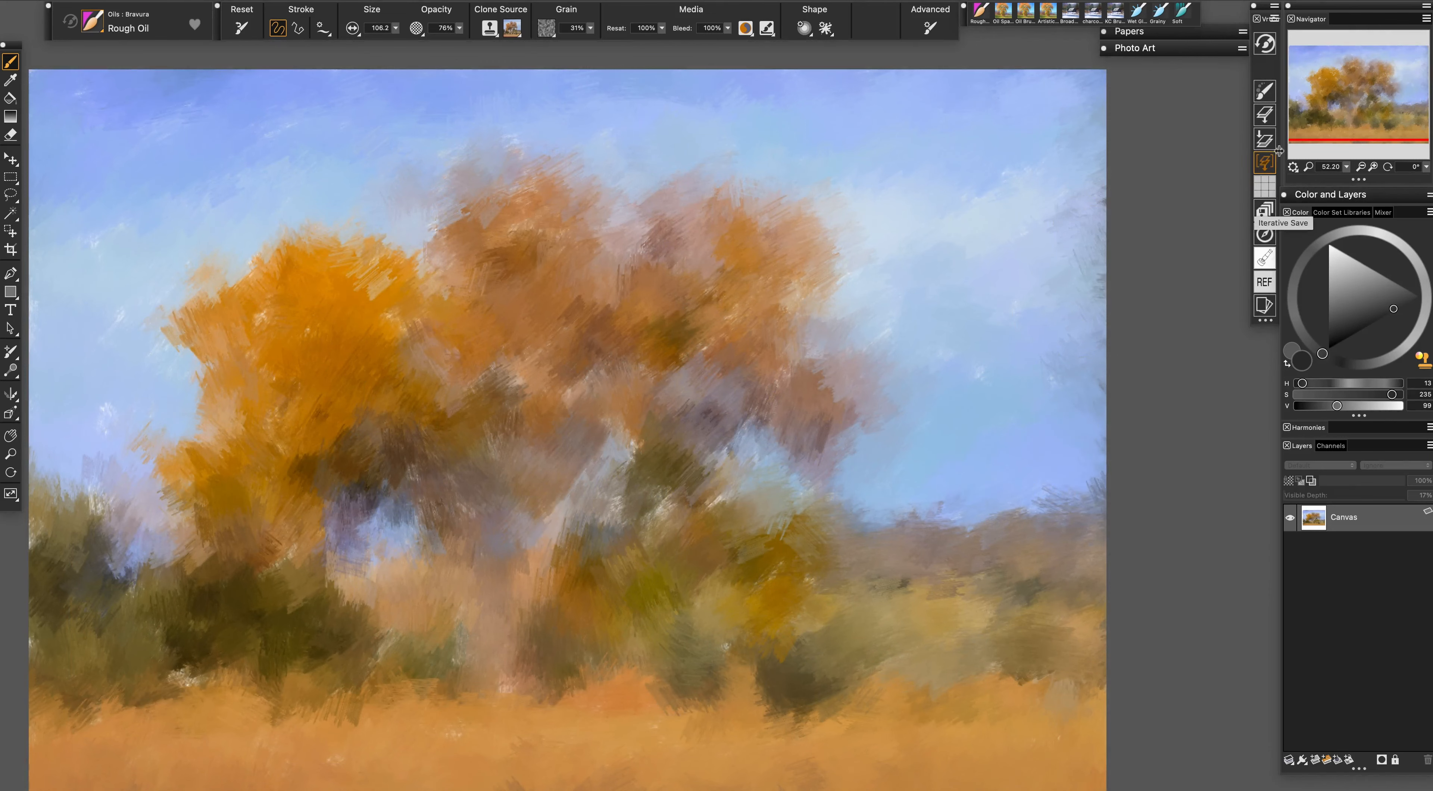
# Reduce the brush size to 44.4 and refine the sky gaps beneath the crown and the darker foliage accents
pyautogui.moveTo(1348, 90); pyautogui.dragTo(1344, 89)
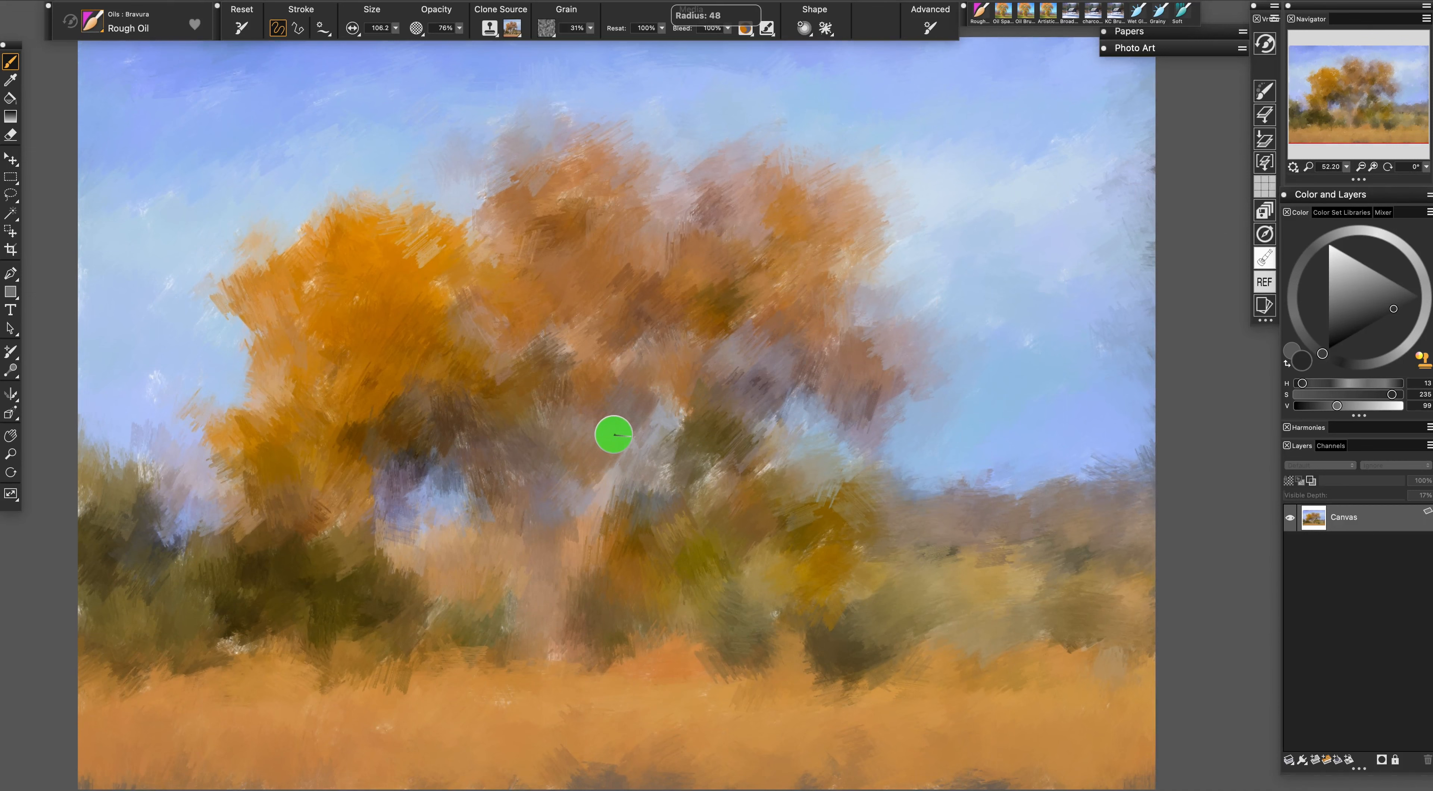
pyautogui.moveTo(630, 432); pyautogui.dragTo(614, 433)
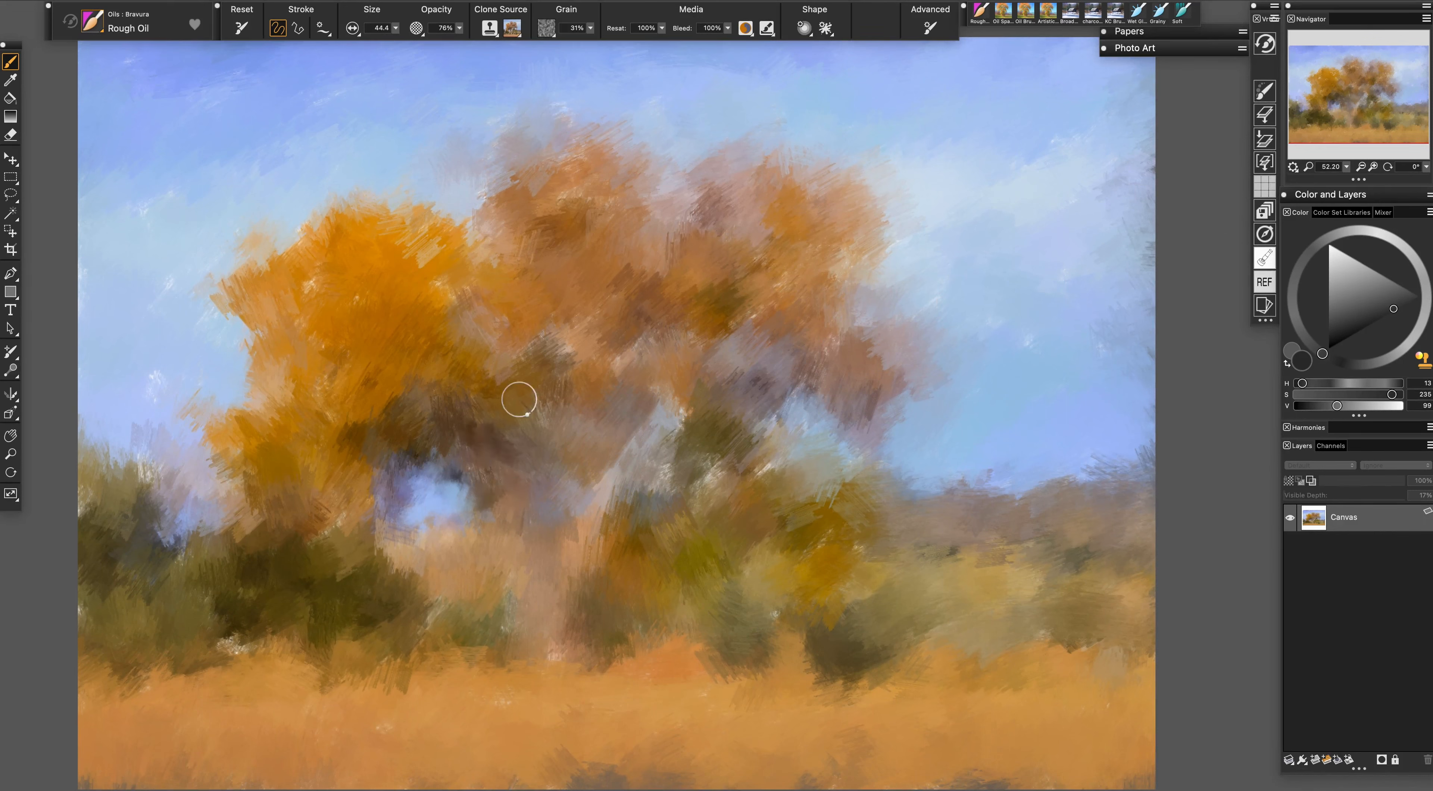
pyautogui.moveTo(662, 492); pyautogui.dragTo(666, 435)
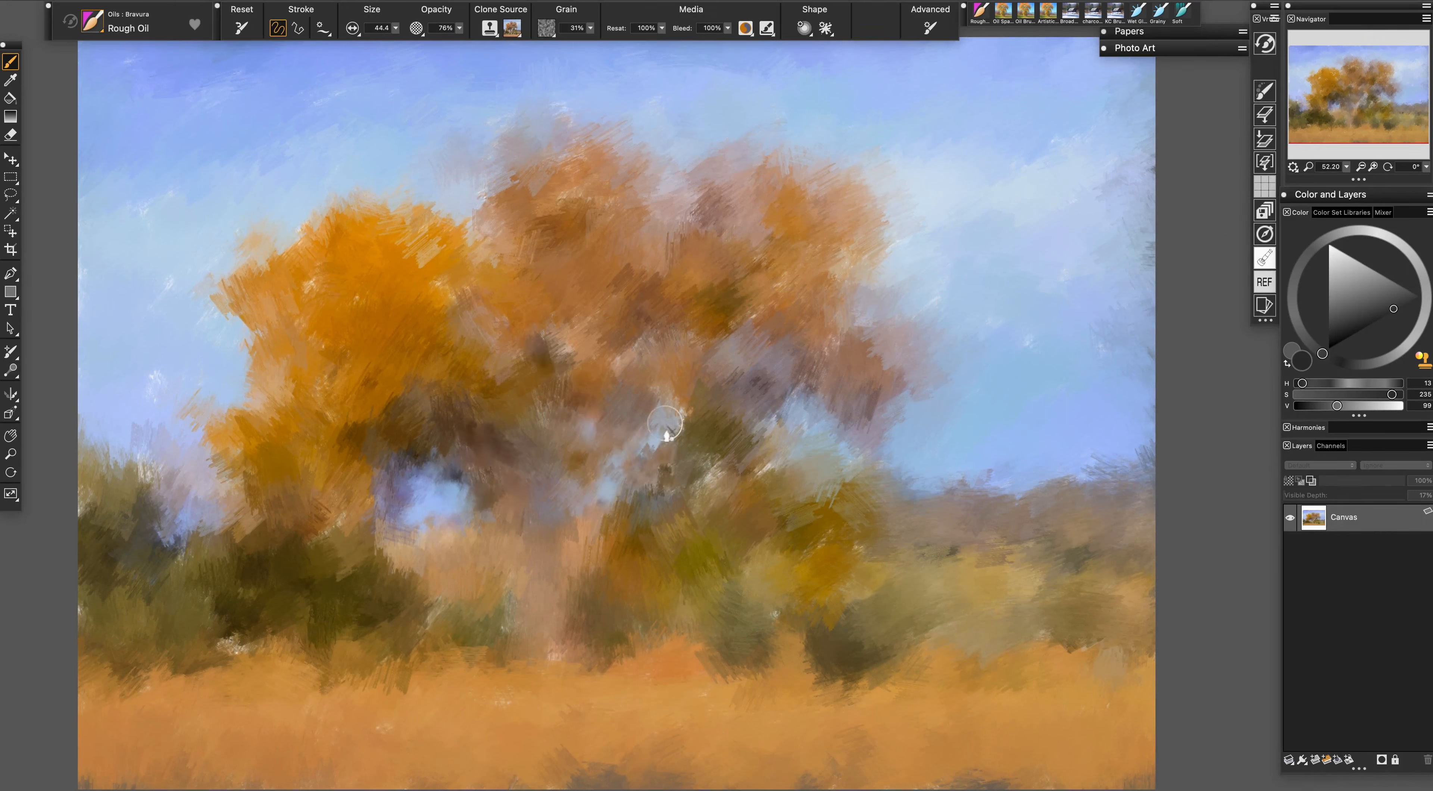
pyautogui.moveTo(723, 472)
pyautogui.mouseDown()
pyautogui.moveTo(804, 427)
pyautogui.moveTo(826, 480)
pyautogui.mouseUp()
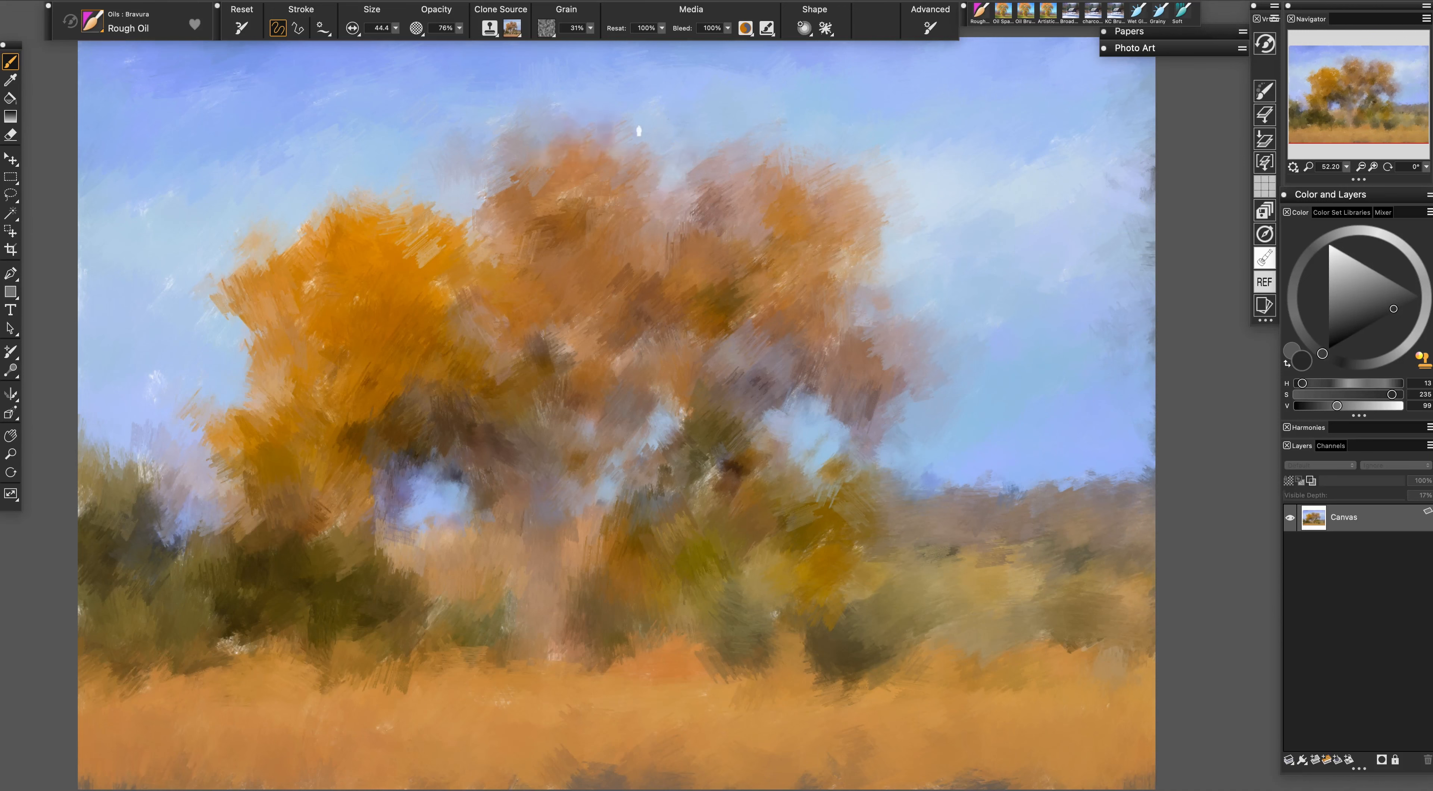
pyautogui.moveTo(748, 310); pyautogui.dragTo(760, 293)
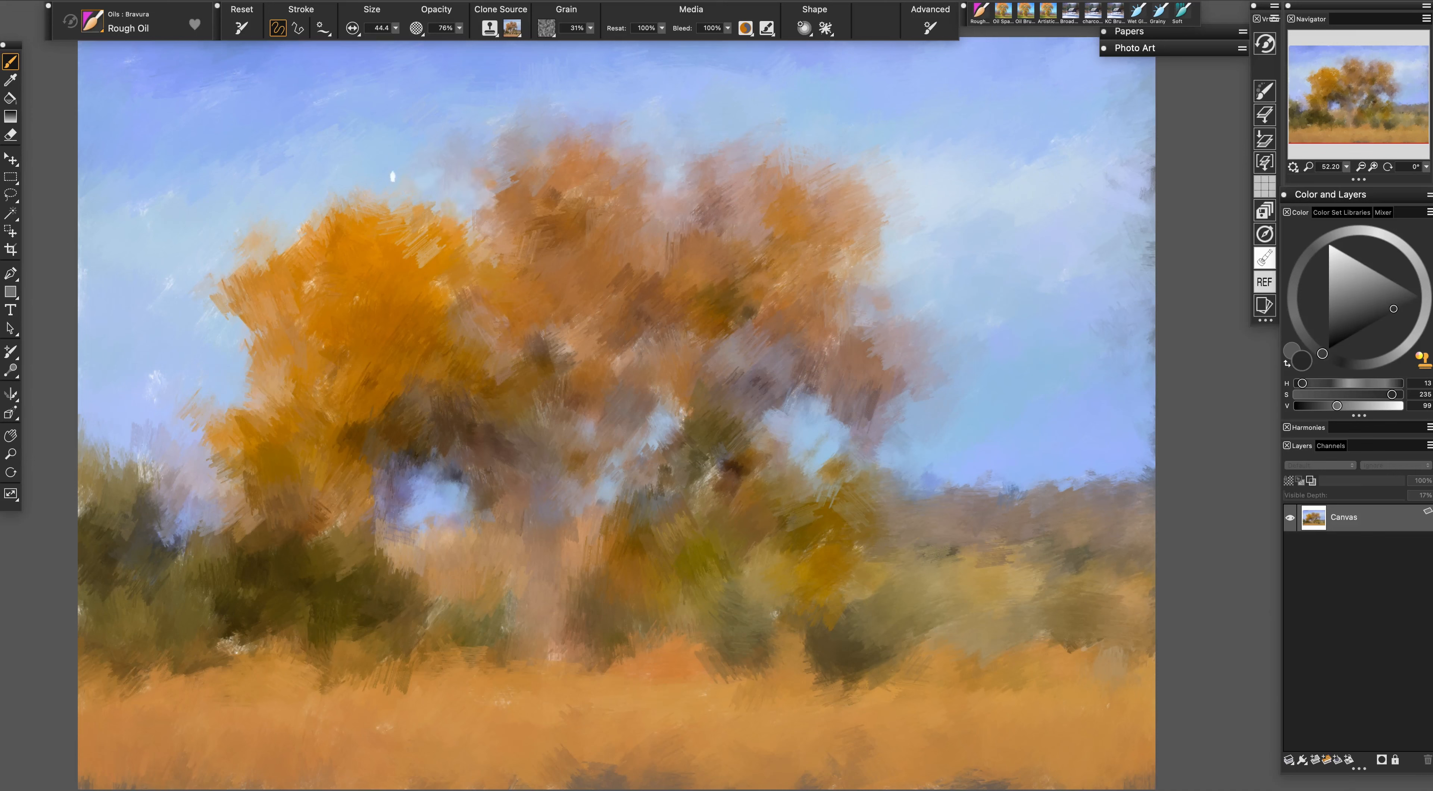
# Refine the golden foliage on the tree's left side and reshape its outline against the sky with smaller strokes
pyautogui.moveTo(470, 133)
pyautogui.mouseDown()
pyautogui.moveTo(458, 197)
pyautogui.moveTo(480, 144)
pyautogui.moveTo(470, 182)
pyautogui.moveTo(511, 173)
pyautogui.mouseUp()
pyautogui.moveTo(295, 221)
pyautogui.mouseDown()
pyautogui.moveTo(312, 244)
pyautogui.moveTo(389, 211)
pyautogui.moveTo(319, 300)
pyautogui.moveTo(336, 340)
pyautogui.moveTo(457, 304)
pyautogui.moveTo(439, 243)
pyautogui.moveTo(462, 278)
pyautogui.mouseUp()
pyautogui.moveTo(555, 322)
pyautogui.mouseDown()
pyautogui.moveTo(597, 345)
pyautogui.moveTo(637, 332)
pyautogui.moveTo(684, 349)
pyautogui.moveTo(699, 411)
pyautogui.moveTo(683, 415)
pyautogui.moveTo(673, 455)
pyautogui.moveTo(707, 468)
pyautogui.moveTo(708, 497)
pyautogui.moveTo(738, 467)
pyautogui.moveTo(677, 493)
pyautogui.moveTo(647, 481)
pyautogui.moveTo(647, 455)
pyautogui.moveTo(623, 503)
pyautogui.mouseUp()
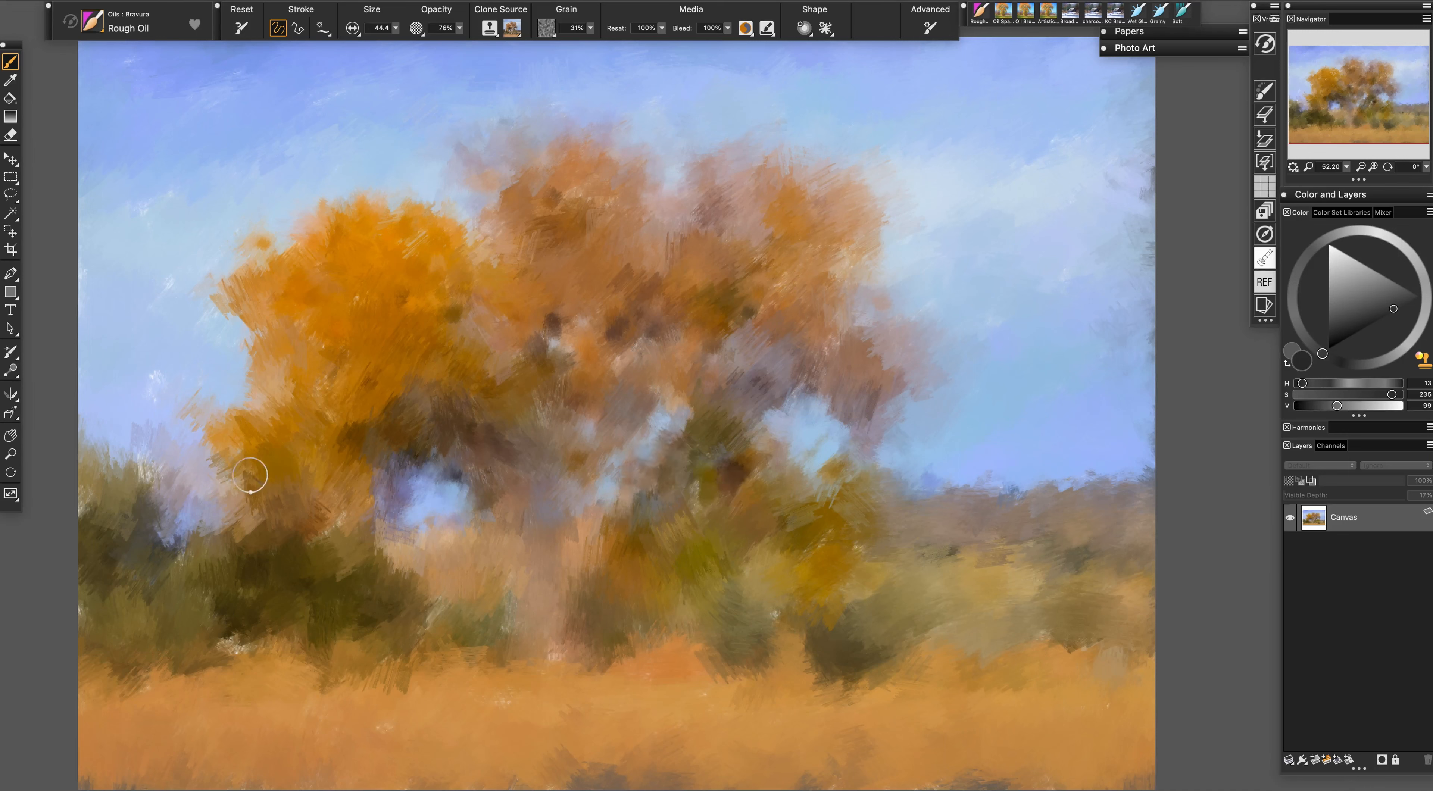
pyautogui.moveTo(170, 473)
pyautogui.mouseDown()
pyautogui.moveTo(108, 470)
pyautogui.moveTo(88, 429)
pyautogui.moveTo(120, 480)
pyautogui.moveTo(197, 438)
pyautogui.moveTo(161, 378)
pyautogui.mouseUp()
pyautogui.moveTo(162, 302); pyautogui.dragTo(155, 284)
pyautogui.moveTo(194, 225)
pyautogui.mouseDown()
pyautogui.moveTo(279, 258)
pyautogui.moveTo(231, 273)
pyautogui.moveTo(267, 341)
pyautogui.moveTo(235, 323)
pyautogui.moveTo(238, 245)
pyautogui.moveTo(298, 257)
pyautogui.moveTo(330, 214)
pyautogui.moveTo(423, 217)
pyautogui.moveTo(436, 268)
pyautogui.moveTo(448, 219)
pyautogui.mouseUp()
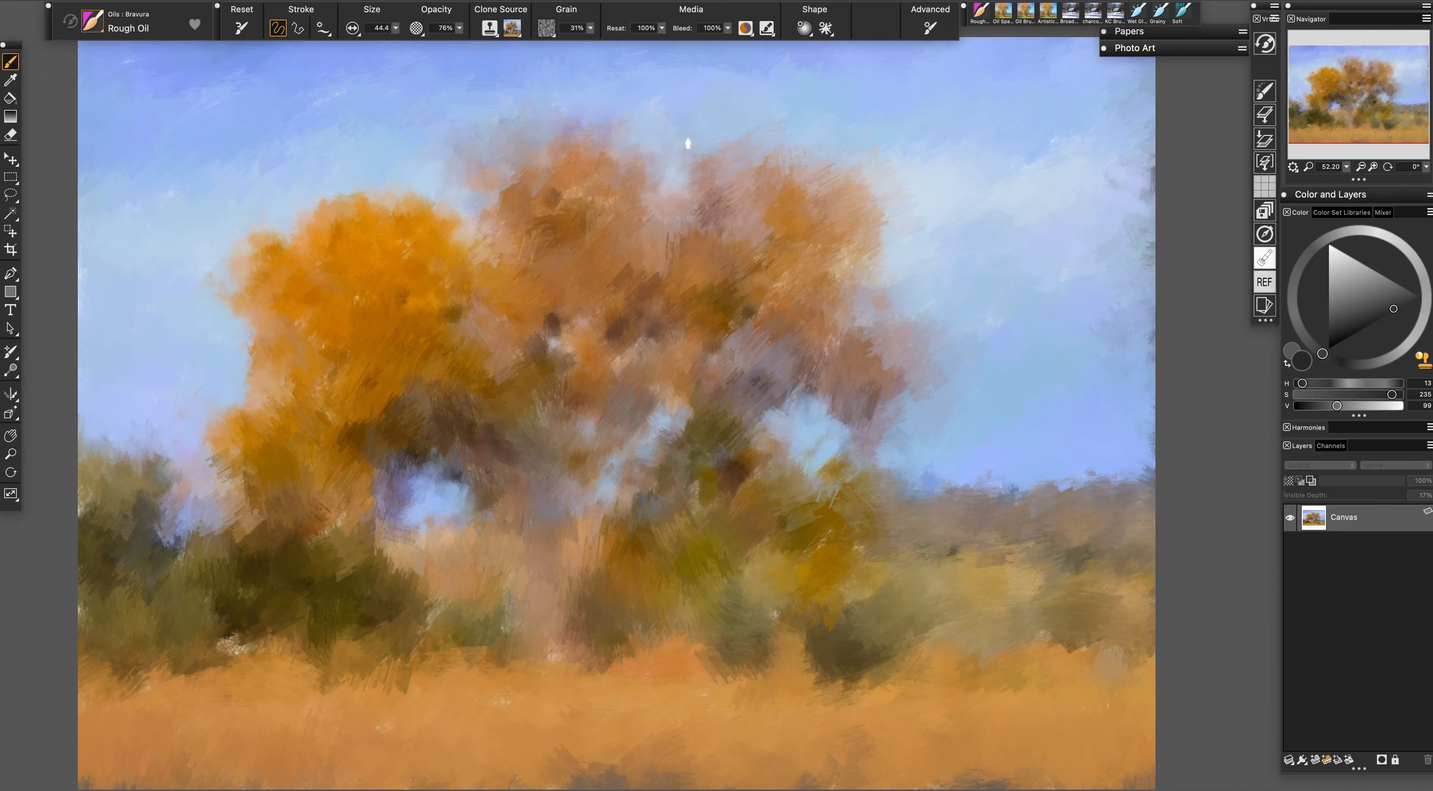
# Refine the crown's right outline against the sky and paint small sky holes between the central branches
pyautogui.moveTo(824, 164)
pyautogui.mouseDown()
pyautogui.moveTo(874, 207)
pyautogui.moveTo(923, 214)
pyautogui.moveTo(843, 193)
pyautogui.moveTo(876, 240)
pyautogui.moveTo(836, 175)
pyautogui.moveTo(885, 211)
pyautogui.mouseUp()
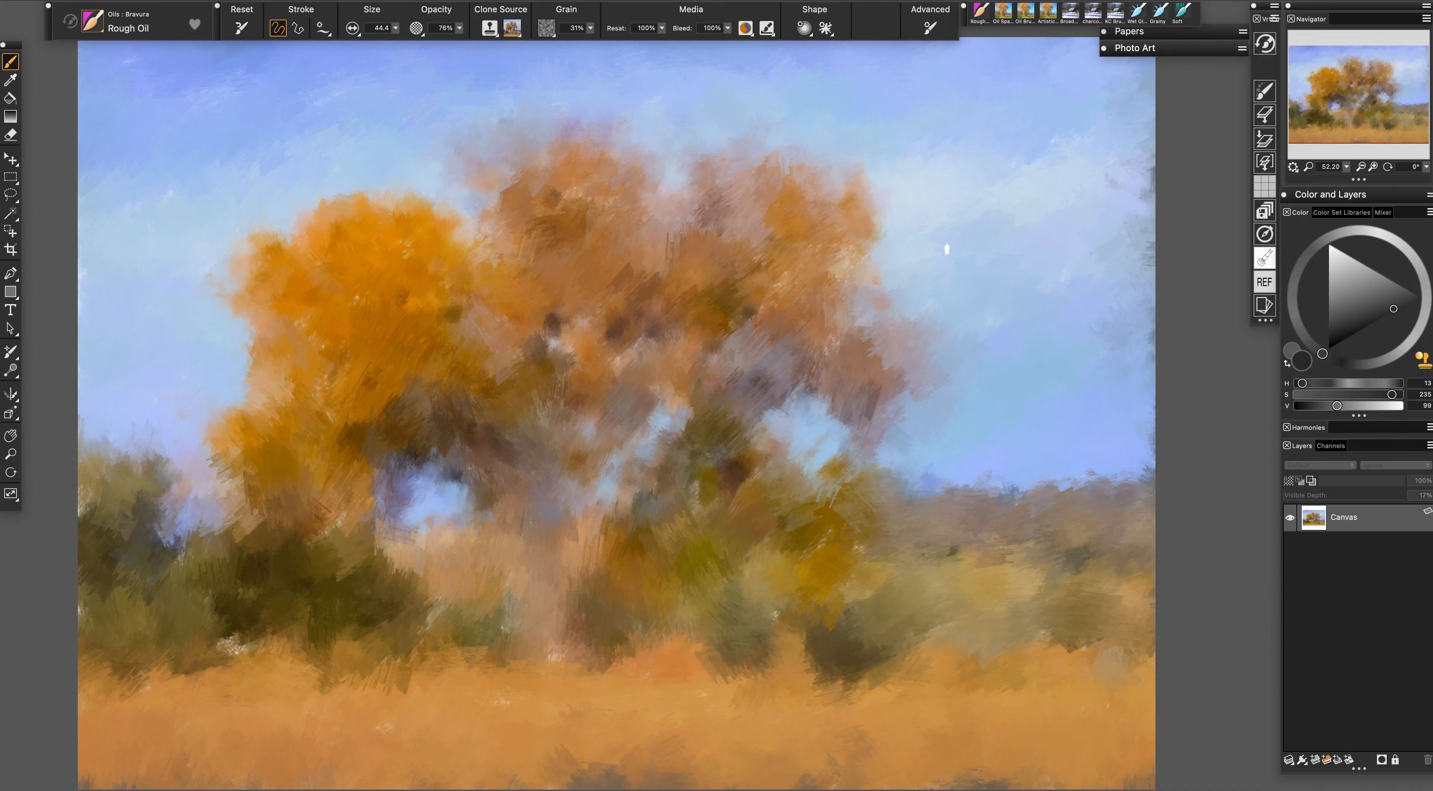
pyautogui.moveTo(916, 347)
pyautogui.mouseDown()
pyautogui.moveTo(918, 425)
pyautogui.moveTo(877, 433)
pyautogui.moveTo(931, 478)
pyautogui.mouseUp()
pyautogui.moveTo(845, 445)
pyautogui.mouseDown()
pyautogui.moveTo(797, 457)
pyautogui.moveTo(788, 408)
pyautogui.moveTo(700, 434)
pyautogui.moveTo(713, 369)
pyautogui.mouseUp()
pyautogui.moveTo(652, 426); pyautogui.dragTo(591, 485)
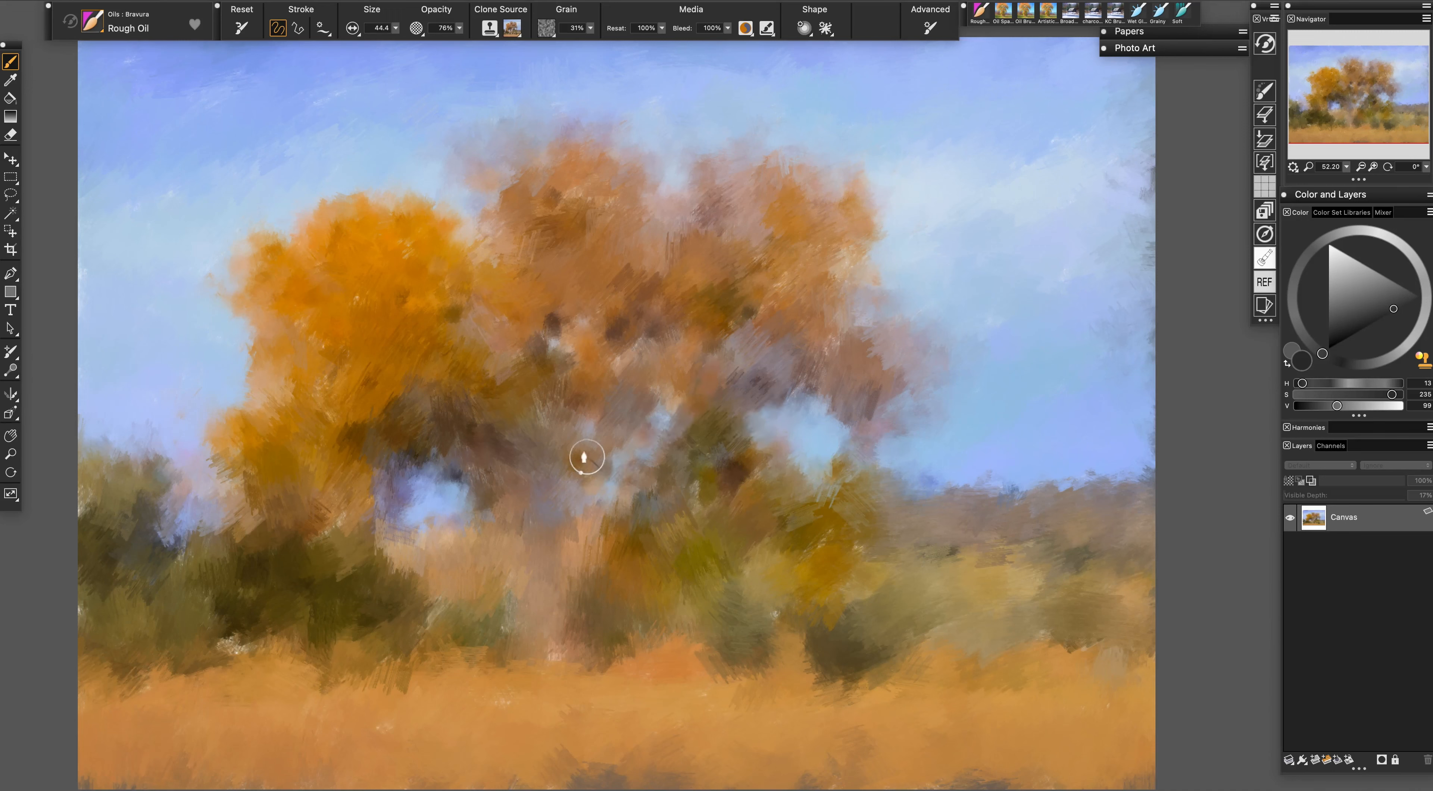
pyautogui.moveTo(579, 431)
pyautogui.mouseDown()
pyautogui.moveTo(505, 442)
pyautogui.moveTo(502, 390)
pyautogui.moveTo(542, 327)
pyautogui.moveTo(518, 344)
pyautogui.moveTo(557, 345)
pyautogui.mouseUp()
pyautogui.moveTo(617, 334); pyautogui.dragTo(668, 415)
# Define the trunks, shrub line and field edge, then add finer foliage strokes across the upper crown
pyautogui.moveTo(498, 531)
pyautogui.mouseDown()
pyautogui.moveTo(517, 556)
pyautogui.moveTo(517, 651)
pyautogui.moveTo(594, 616)
pyautogui.moveTo(604, 662)
pyautogui.moveTo(621, 619)
pyautogui.moveTo(670, 648)
pyautogui.moveTo(745, 636)
pyautogui.moveTo(747, 657)
pyautogui.moveTo(774, 652)
pyautogui.moveTo(770, 613)
pyautogui.moveTo(858, 679)
pyautogui.moveTo(889, 655)
pyautogui.moveTo(877, 659)
pyautogui.moveTo(883, 603)
pyautogui.moveTo(1101, 589)
pyautogui.moveTo(890, 552)
pyautogui.moveTo(905, 541)
pyautogui.moveTo(927, 558)
pyautogui.moveTo(1081, 560)
pyautogui.moveTo(1076, 577)
pyautogui.moveTo(1153, 553)
pyautogui.moveTo(1026, 636)
pyautogui.moveTo(1140, 639)
pyautogui.mouseUp()
pyautogui.moveTo(261, 634)
pyautogui.mouseDown()
pyautogui.moveTo(172, 653)
pyautogui.moveTo(140, 697)
pyautogui.mouseUp()
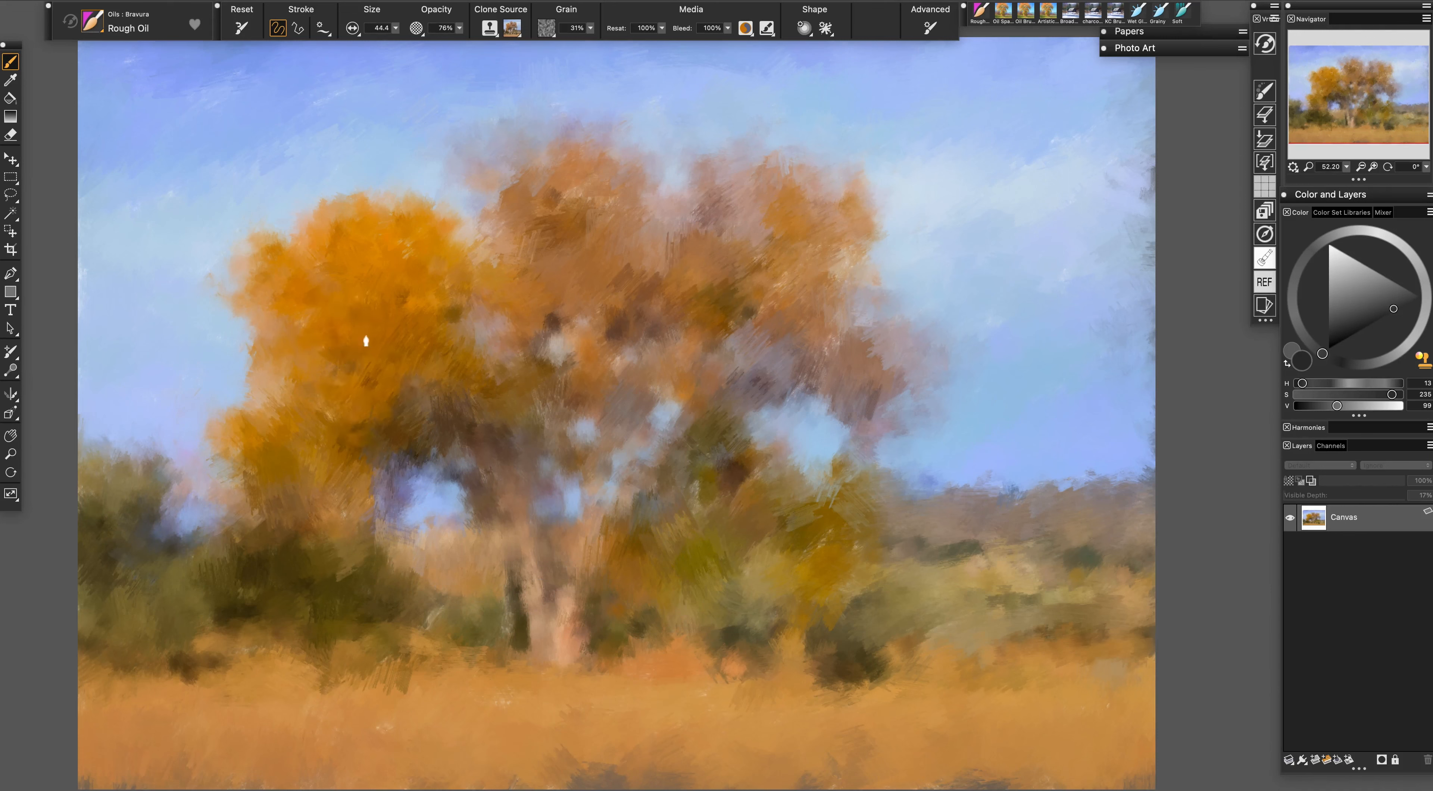
pyautogui.moveTo(474, 218)
pyautogui.mouseDown()
pyautogui.moveTo(586, 197)
pyautogui.moveTo(510, 184)
pyautogui.moveTo(560, 180)
pyautogui.moveTo(619, 227)
pyautogui.mouseUp()
pyautogui.moveTo(765, 292); pyautogui.dragTo(686, 301)
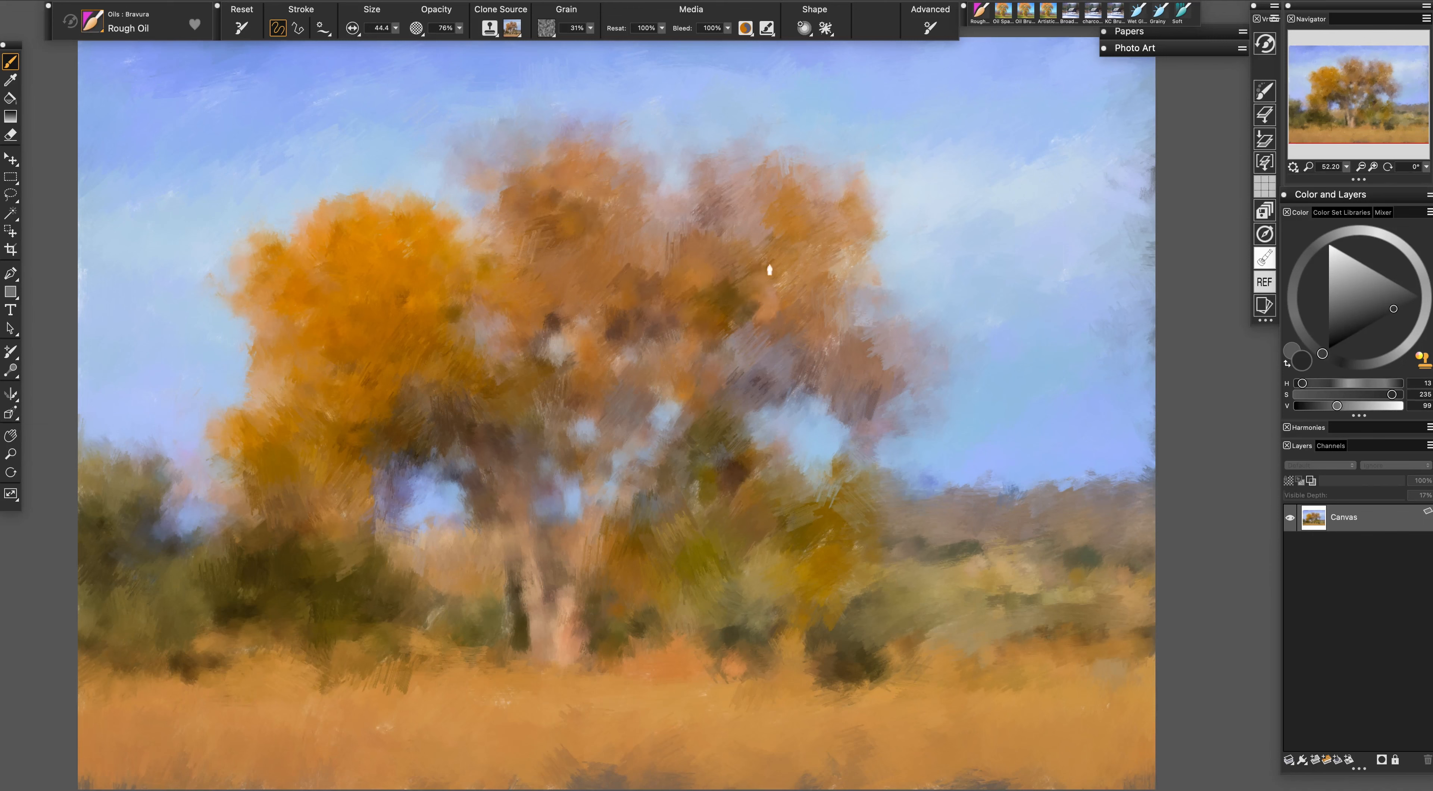
pyautogui.moveTo(770, 269)
pyautogui.mouseDown()
pyautogui.moveTo(810, 294)
pyautogui.moveTo(848, 246)
pyautogui.moveTo(837, 308)
pyautogui.moveTo(866, 329)
pyautogui.moveTo(838, 331)
pyautogui.moveTo(867, 356)
pyautogui.mouseUp()
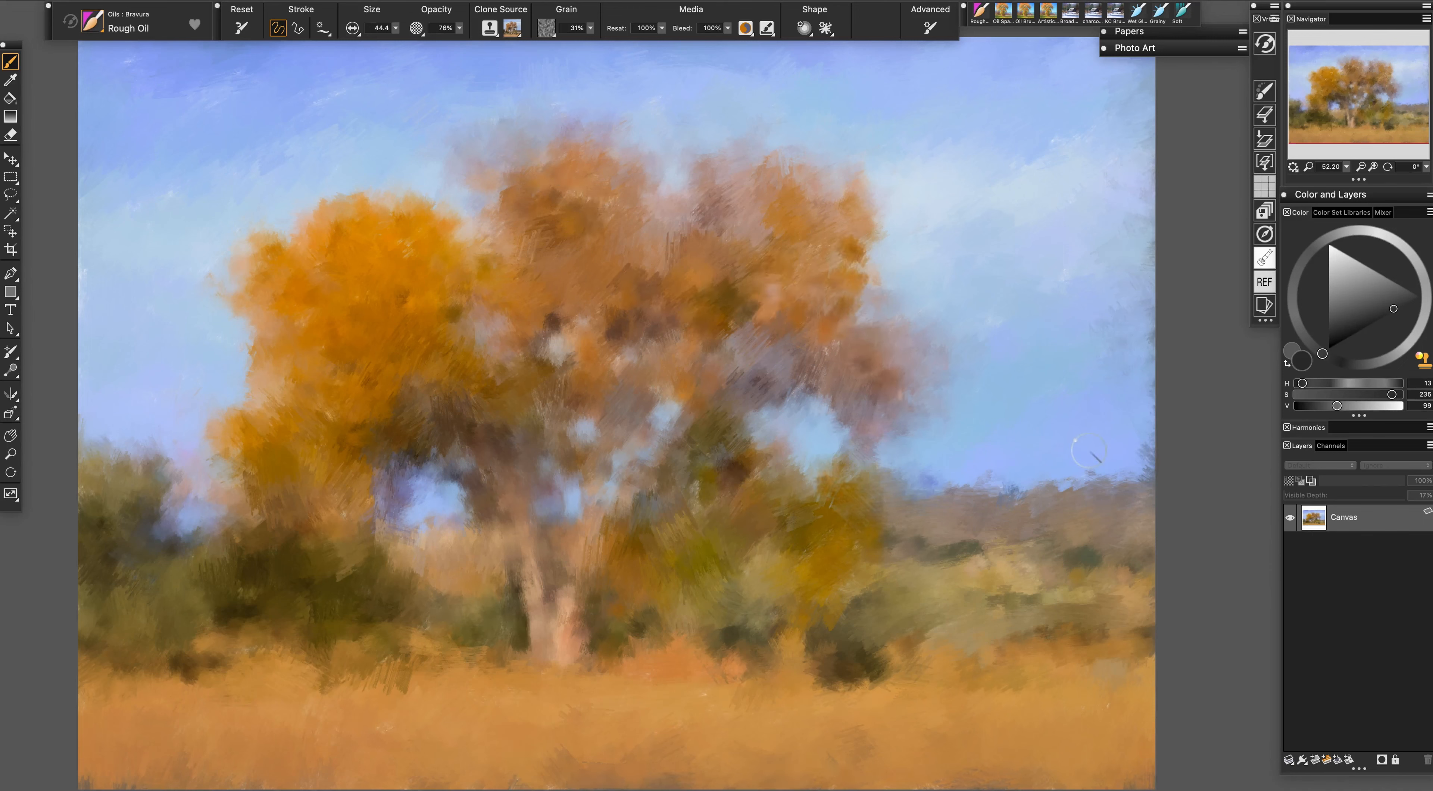
# Open the embedded MontanaTree source image beside the painting and set its brightness adjustment to 6%
pyautogui.click(1170, 49)
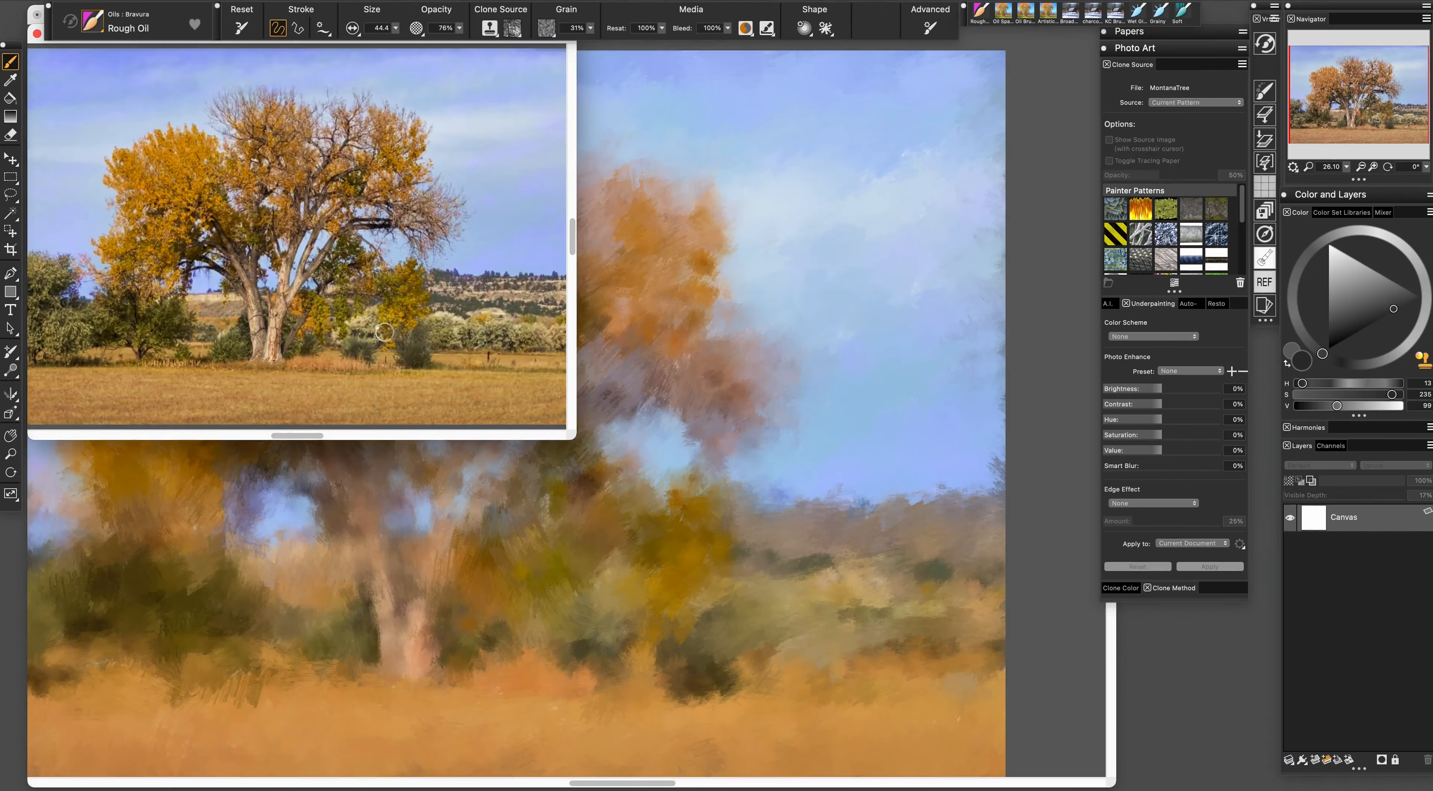
pyautogui.moveTo(31, 39)
pyautogui.mouseDown()
pyautogui.moveTo(218, 101)
pyautogui.moveTo(289, 102)
pyautogui.mouseUp()
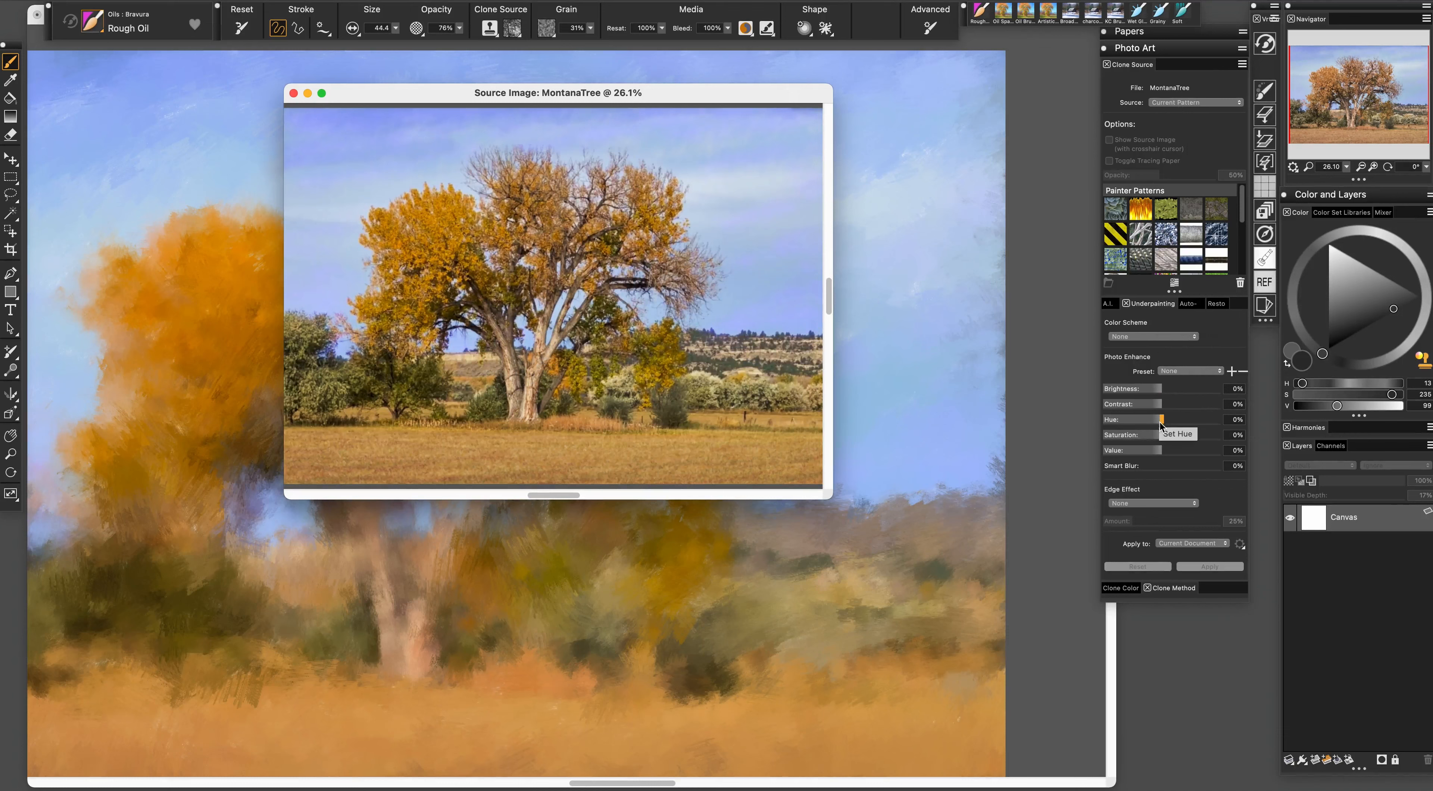
pyautogui.click(1167, 388)
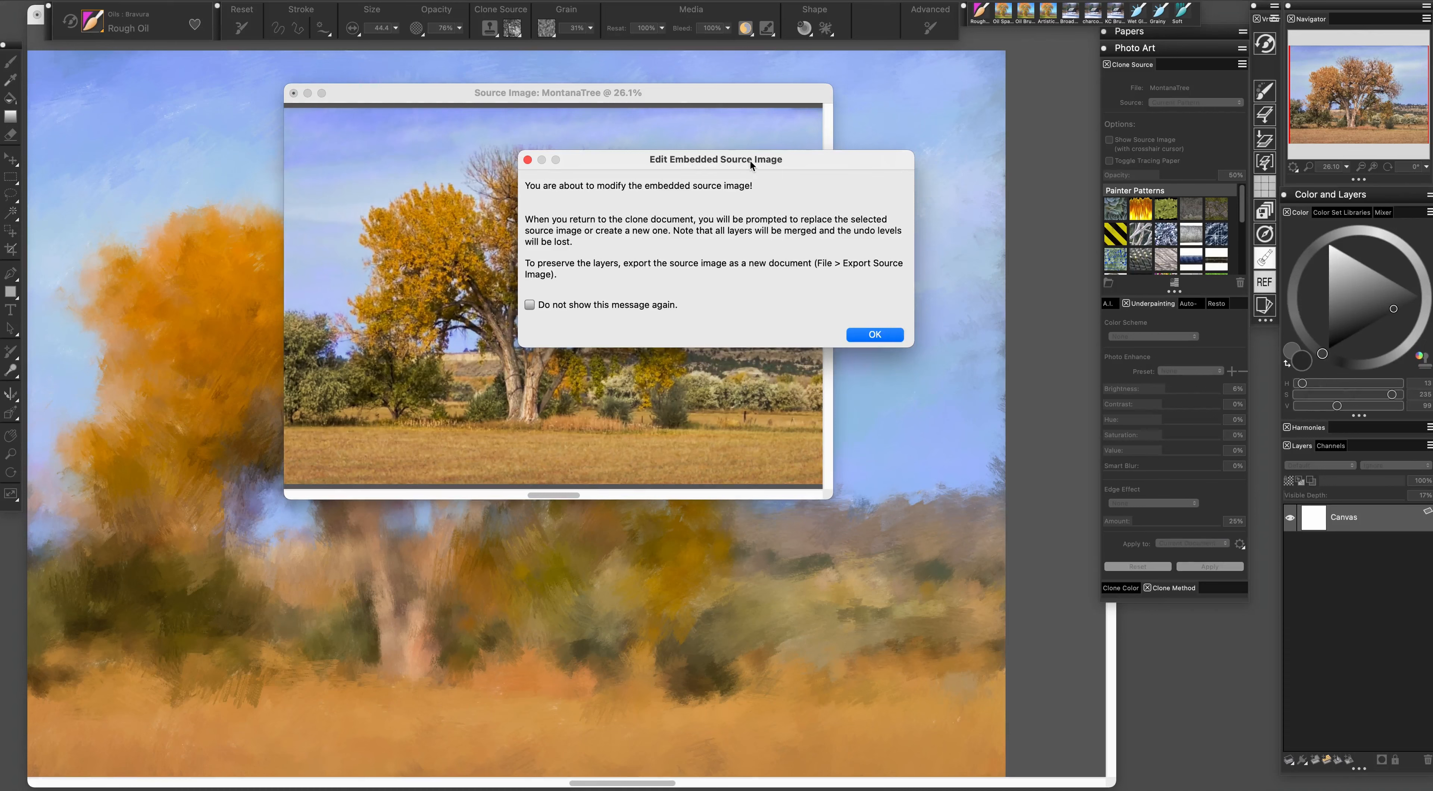
pyautogui.press('Return')
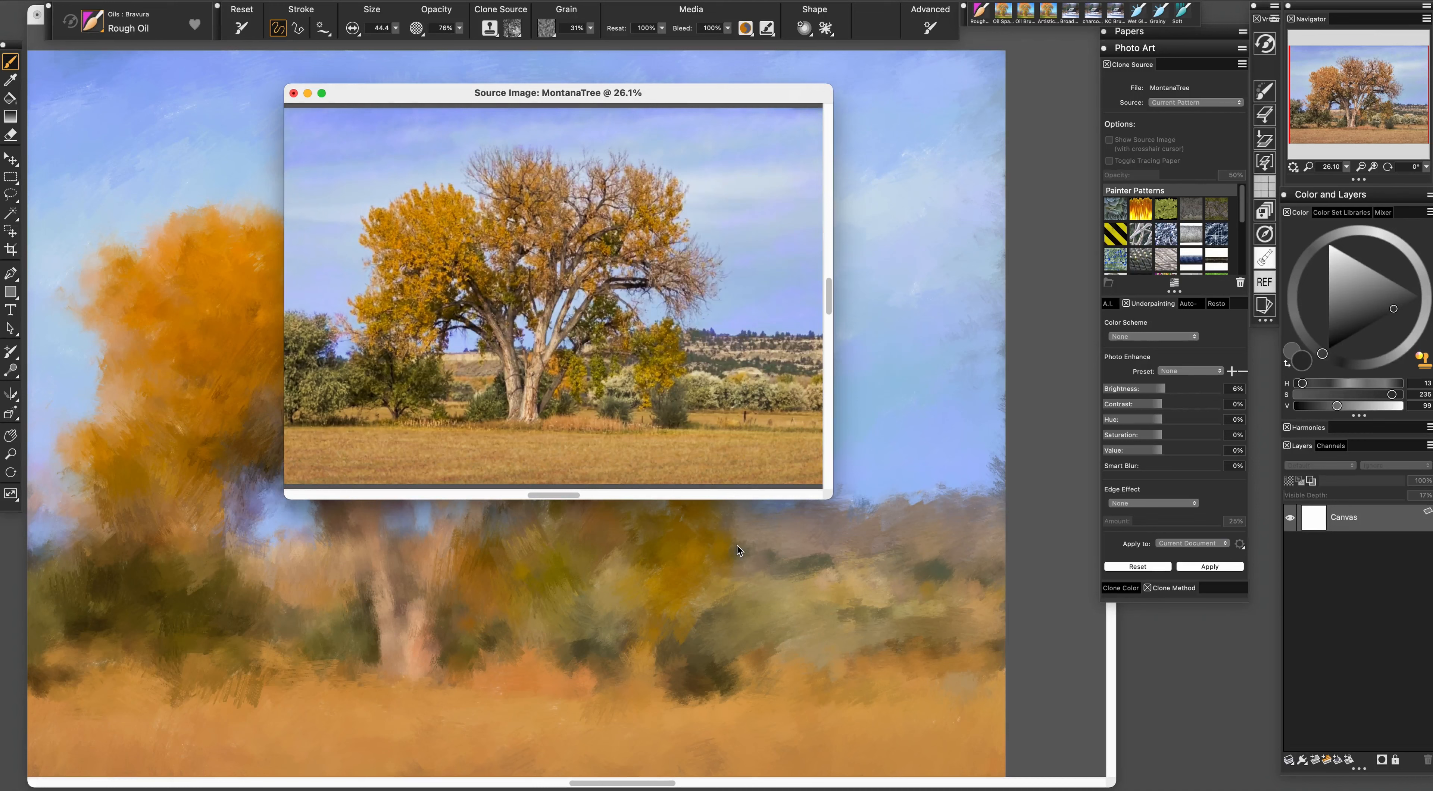
# Set the source image's contrast to 3%, hue to 6% and saturation to 7%, and store the result as a new embedded image
pyautogui.click(1161, 405)
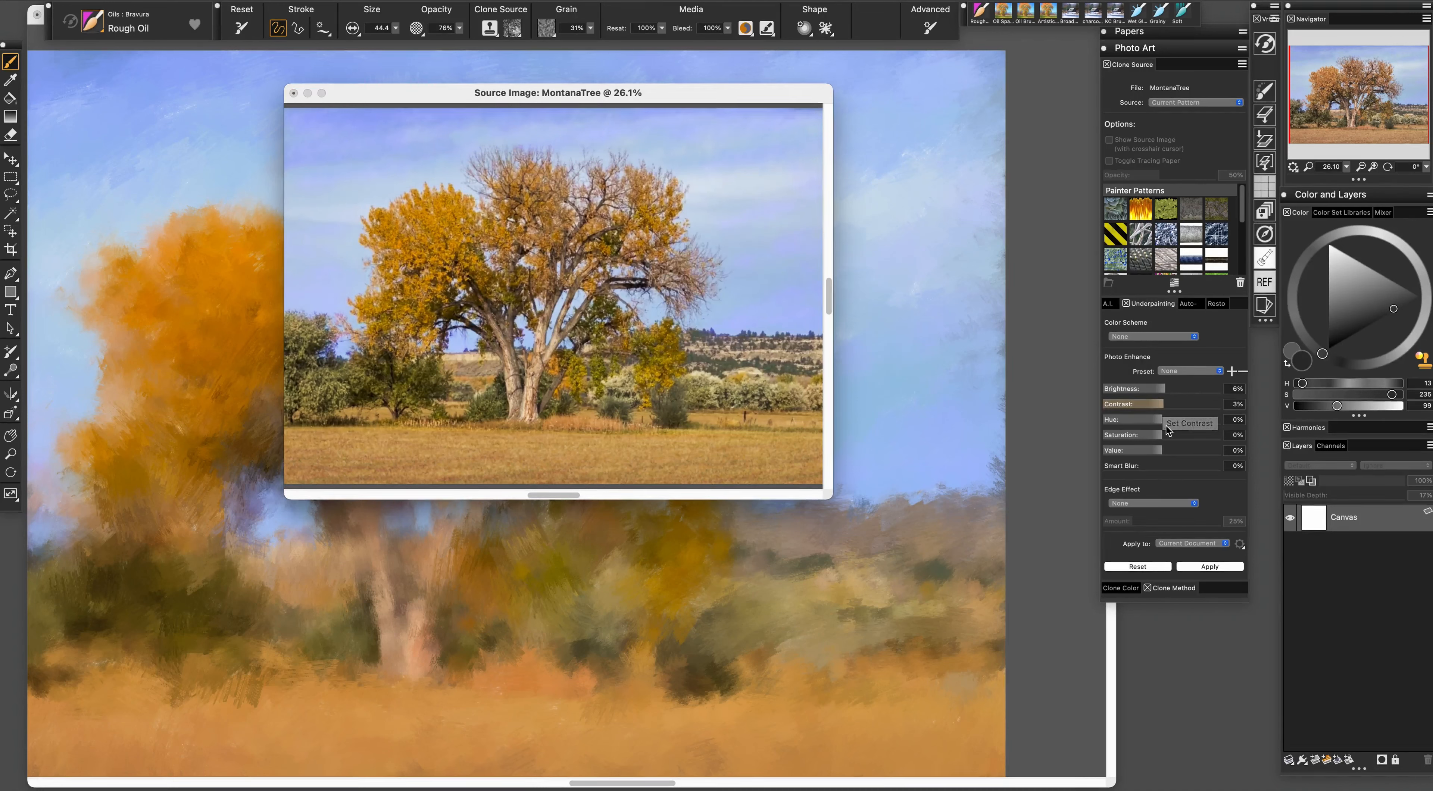
pyautogui.click(1163, 422)
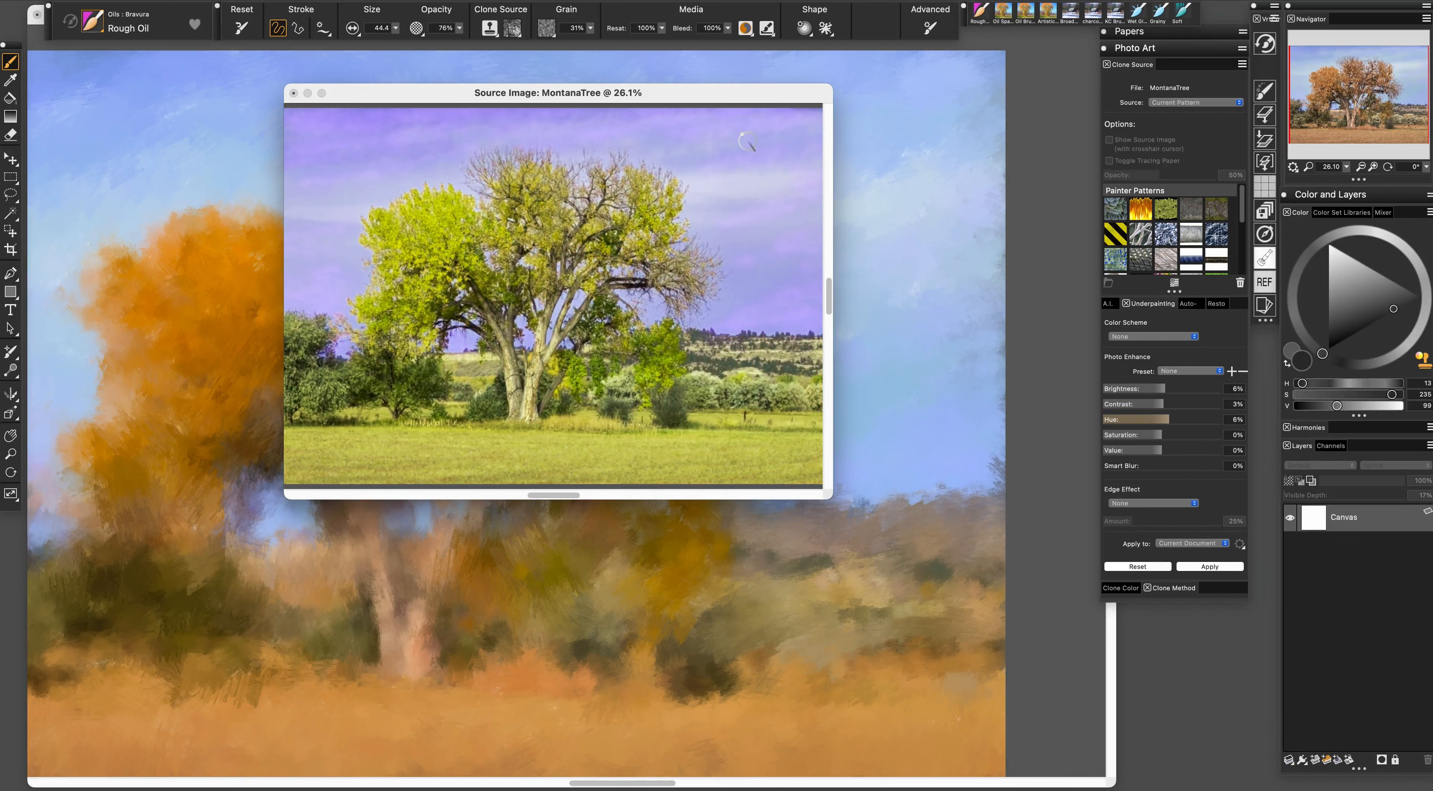
pyautogui.moveTo(1162, 435); pyautogui.dragTo(1164, 437)
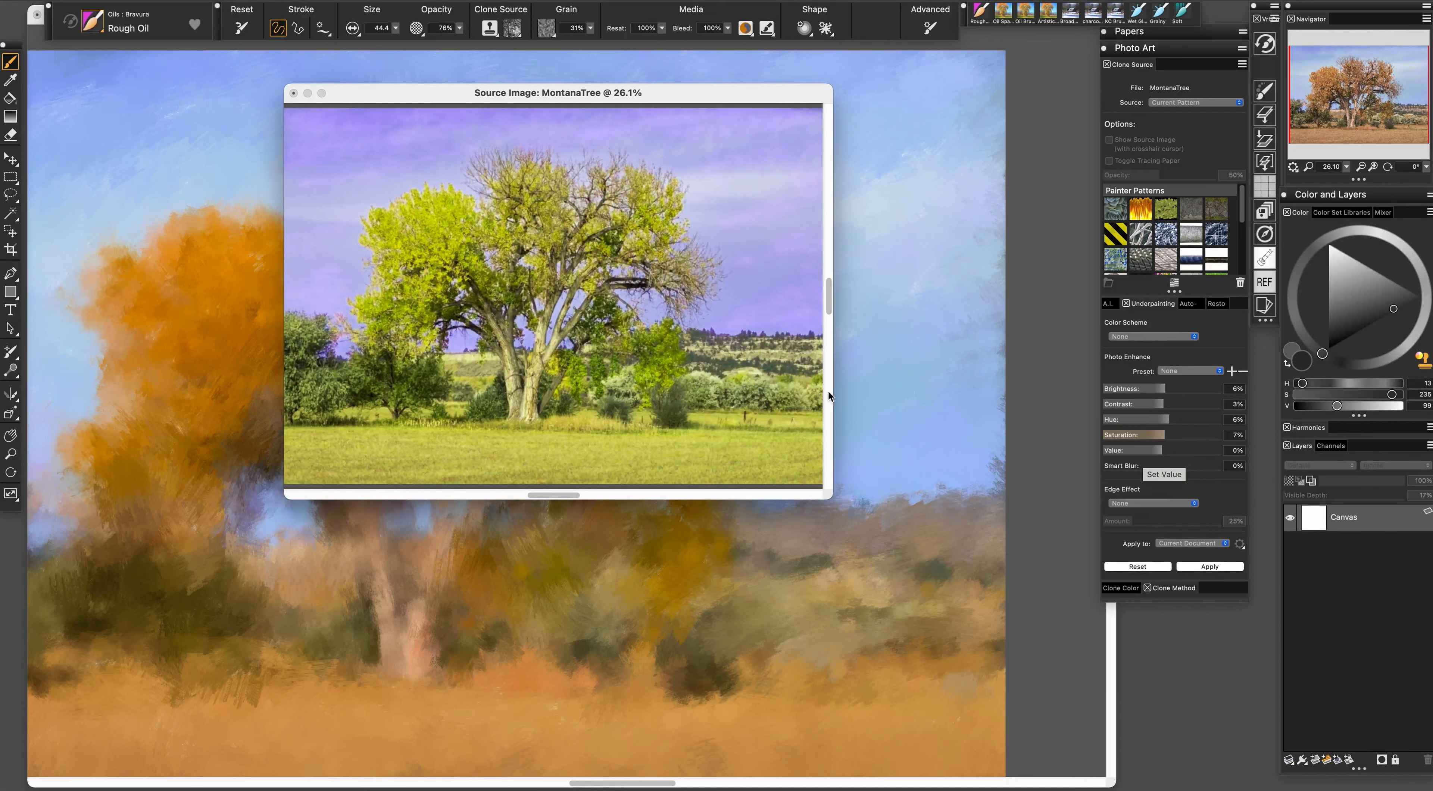
pyautogui.click(294, 93)
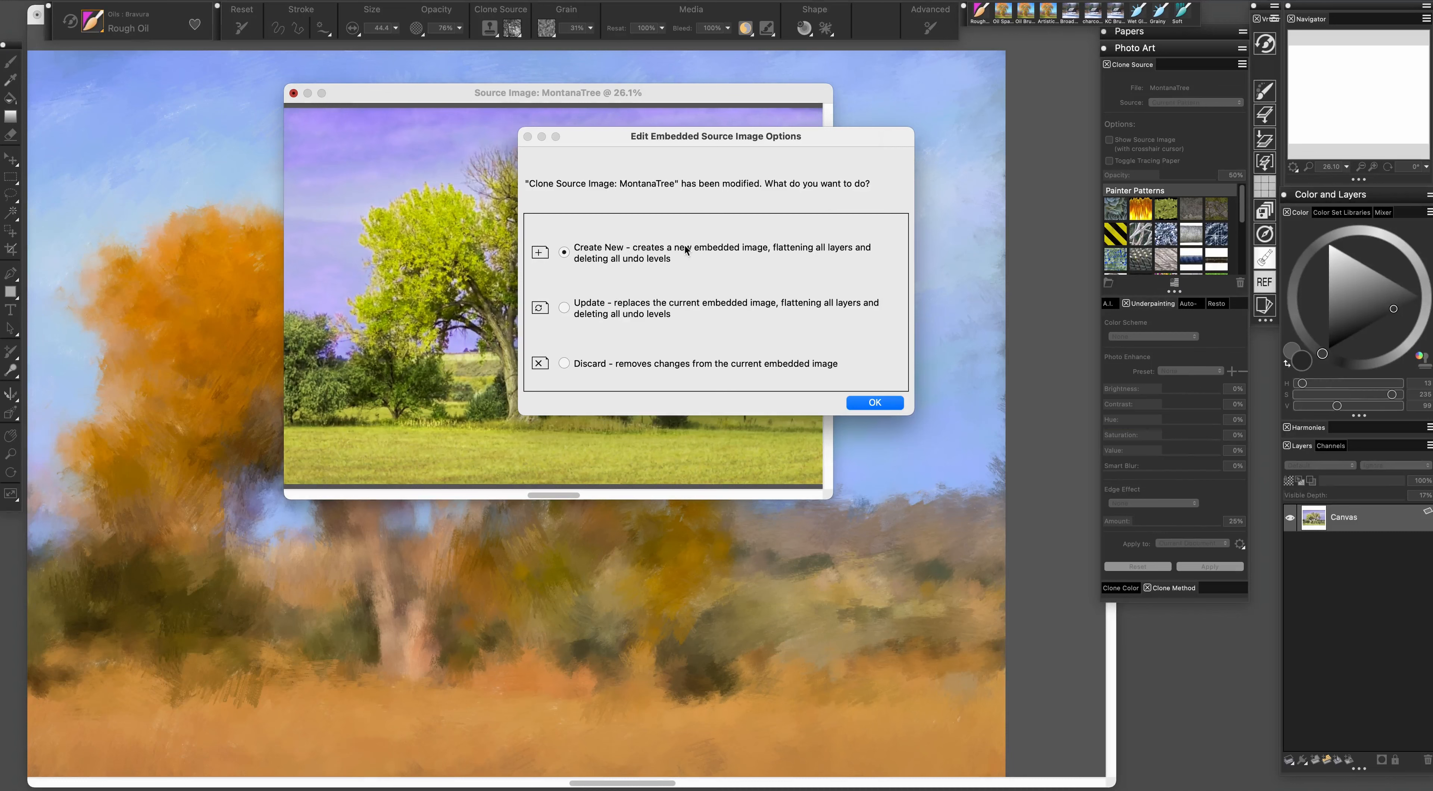
pyautogui.click(874, 403)
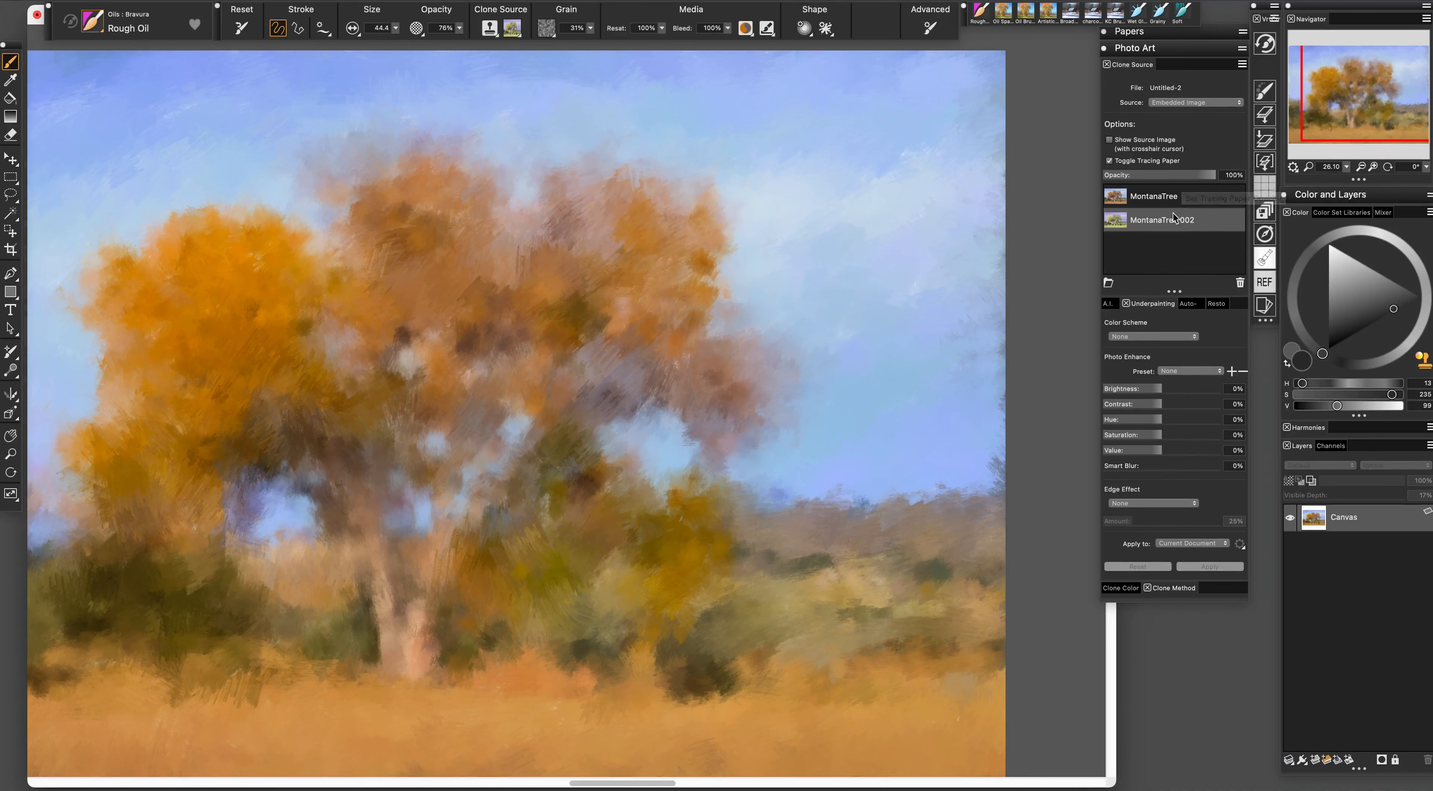
# With MontanaTree 002 as clone source and the brush enlarged to 85.1, paint purple strokes across the upper sky
pyautogui.click(1187, 196)
pyautogui.click(1197, 216)
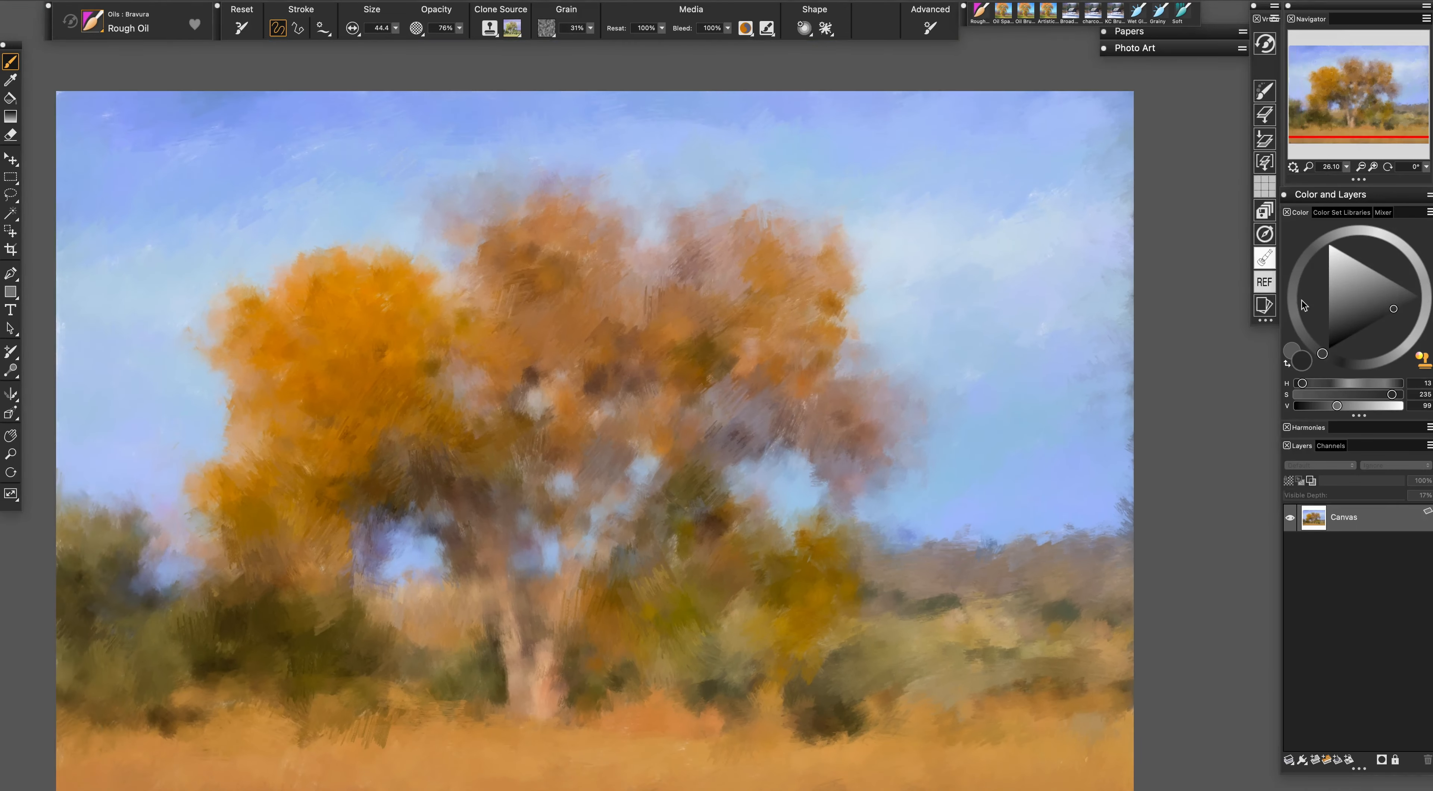
pyautogui.moveTo(848, 298); pyautogui.dragTo(880, 296)
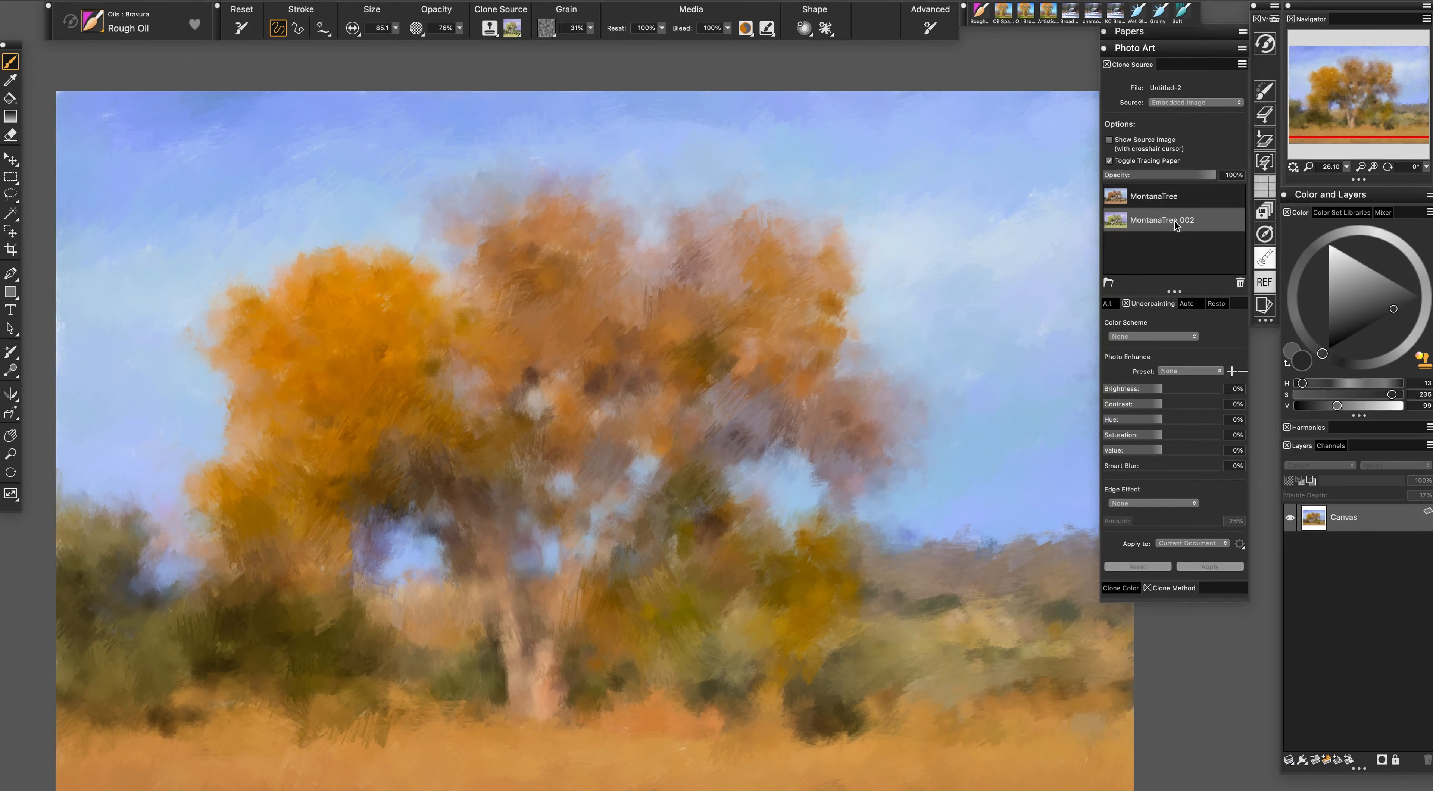
pyautogui.click(1170, 47)
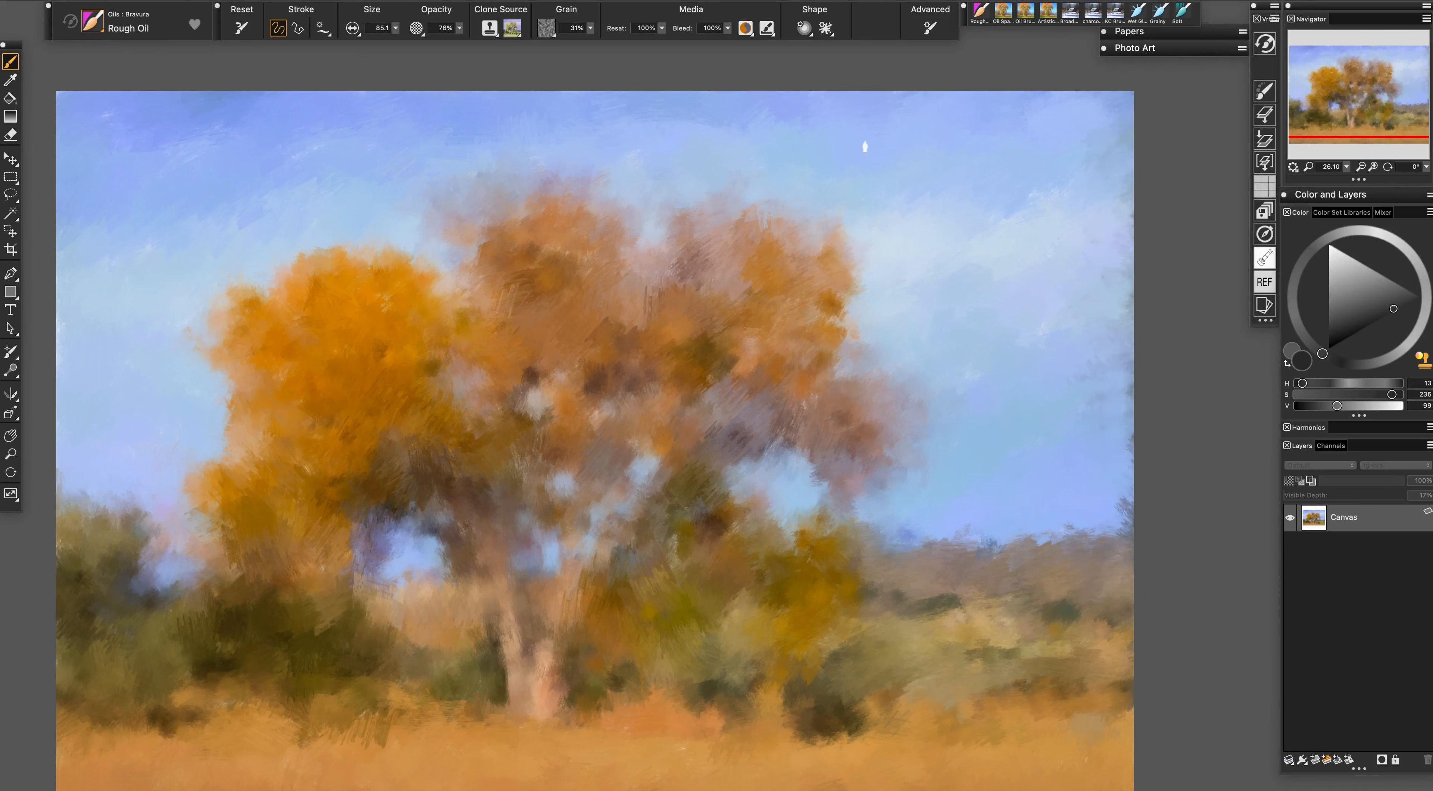
pyautogui.moveTo(730, 139); pyautogui.dragTo(669, 140)
pyautogui.moveTo(418, 142); pyautogui.dragTo(356, 106)
pyautogui.moveTo(255, 155)
pyautogui.mouseDown()
pyautogui.moveTo(243, 123)
pyautogui.moveTo(151, 144)
pyautogui.mouseUp()
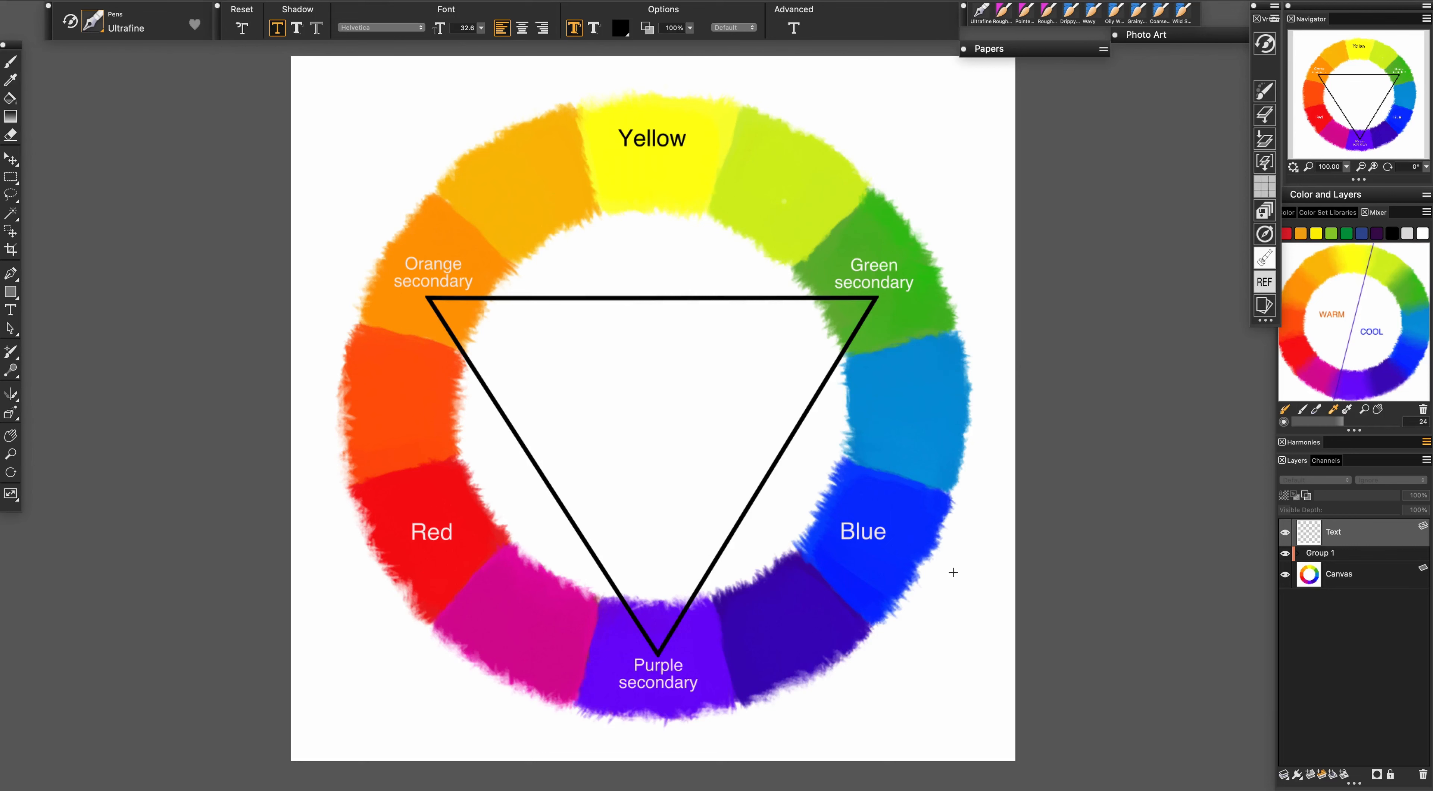
# Compare the standard colour wheel with the painted warm and cool wheel in the Mixer
pyautogui.click(1289, 212)
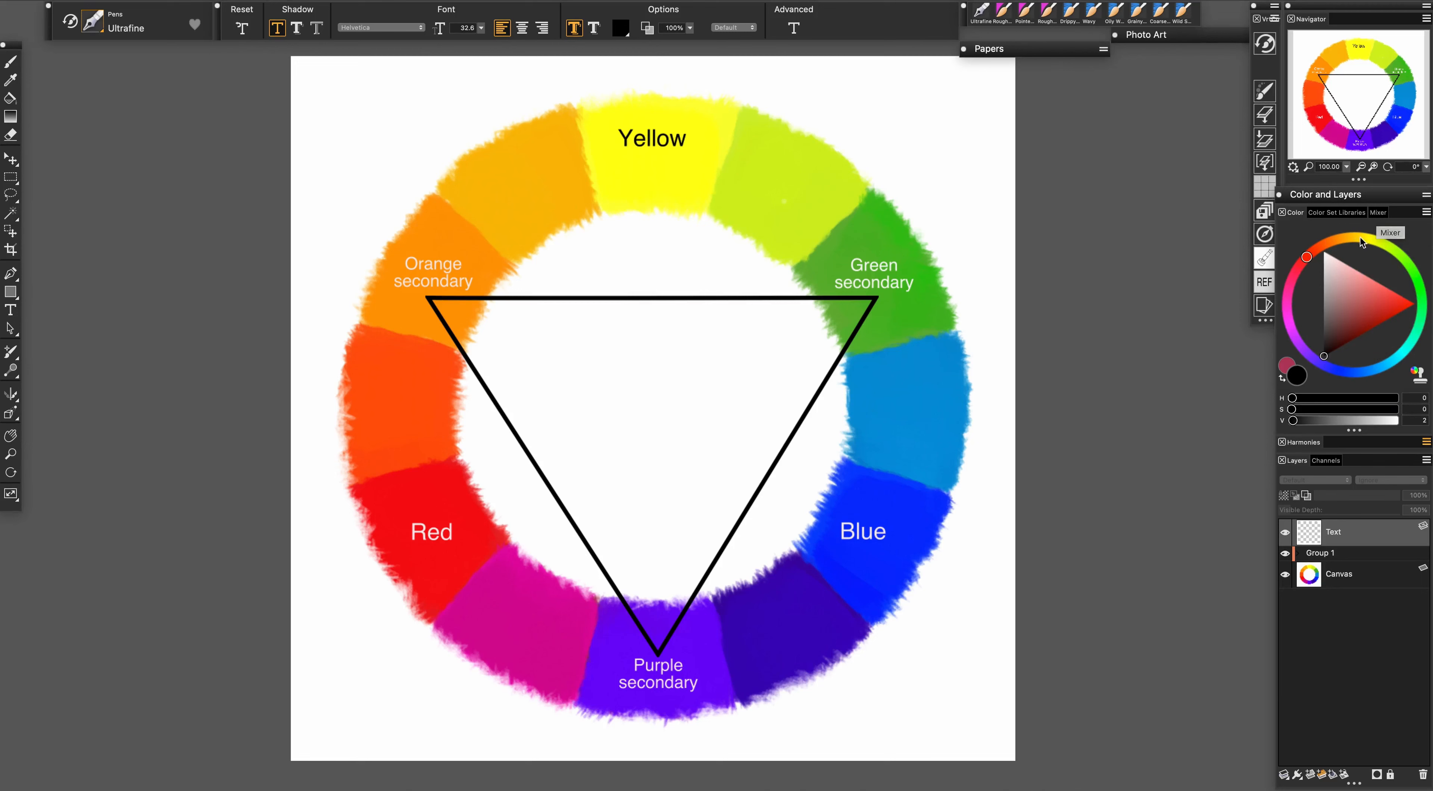
pyautogui.click(1376, 213)
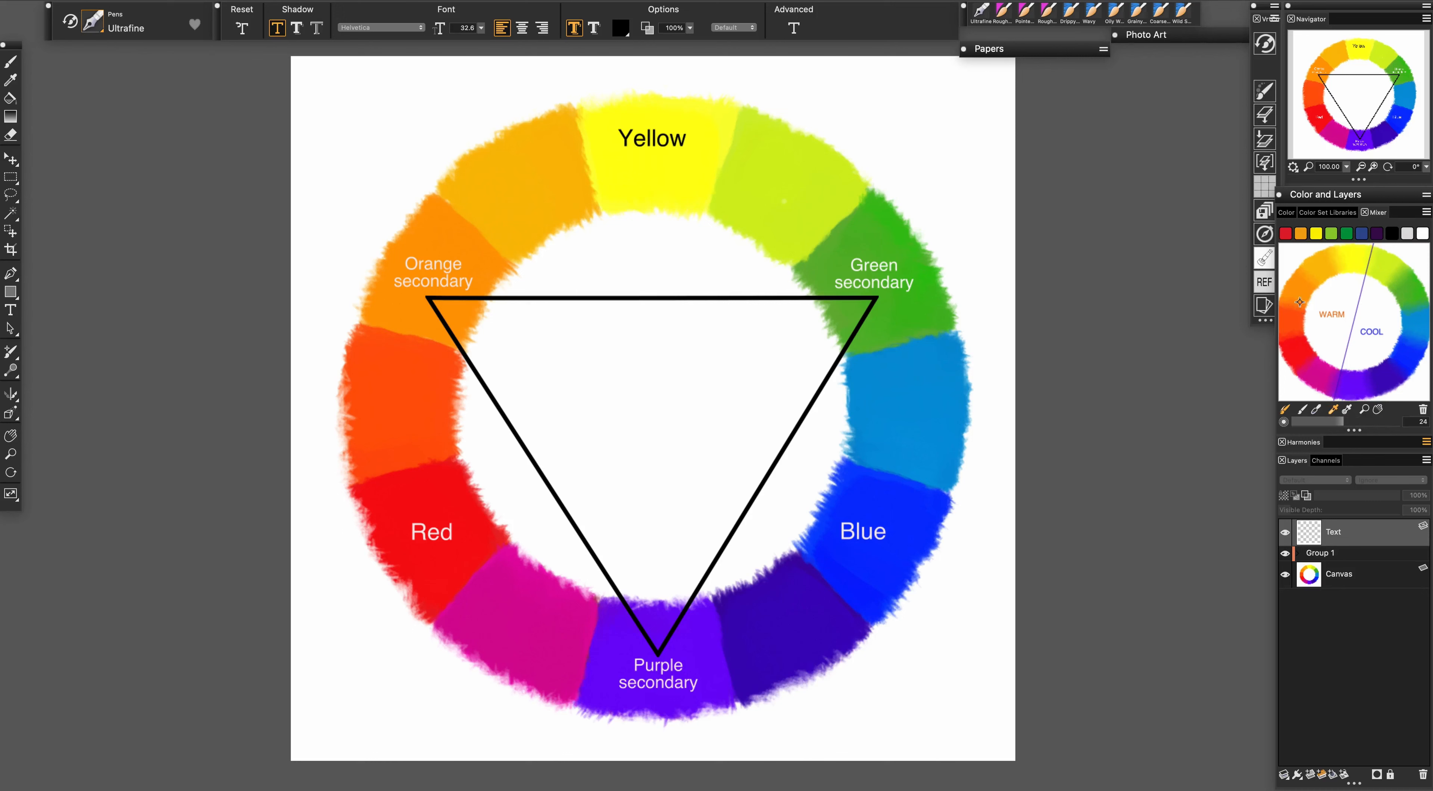
pyautogui.click(1288, 213)
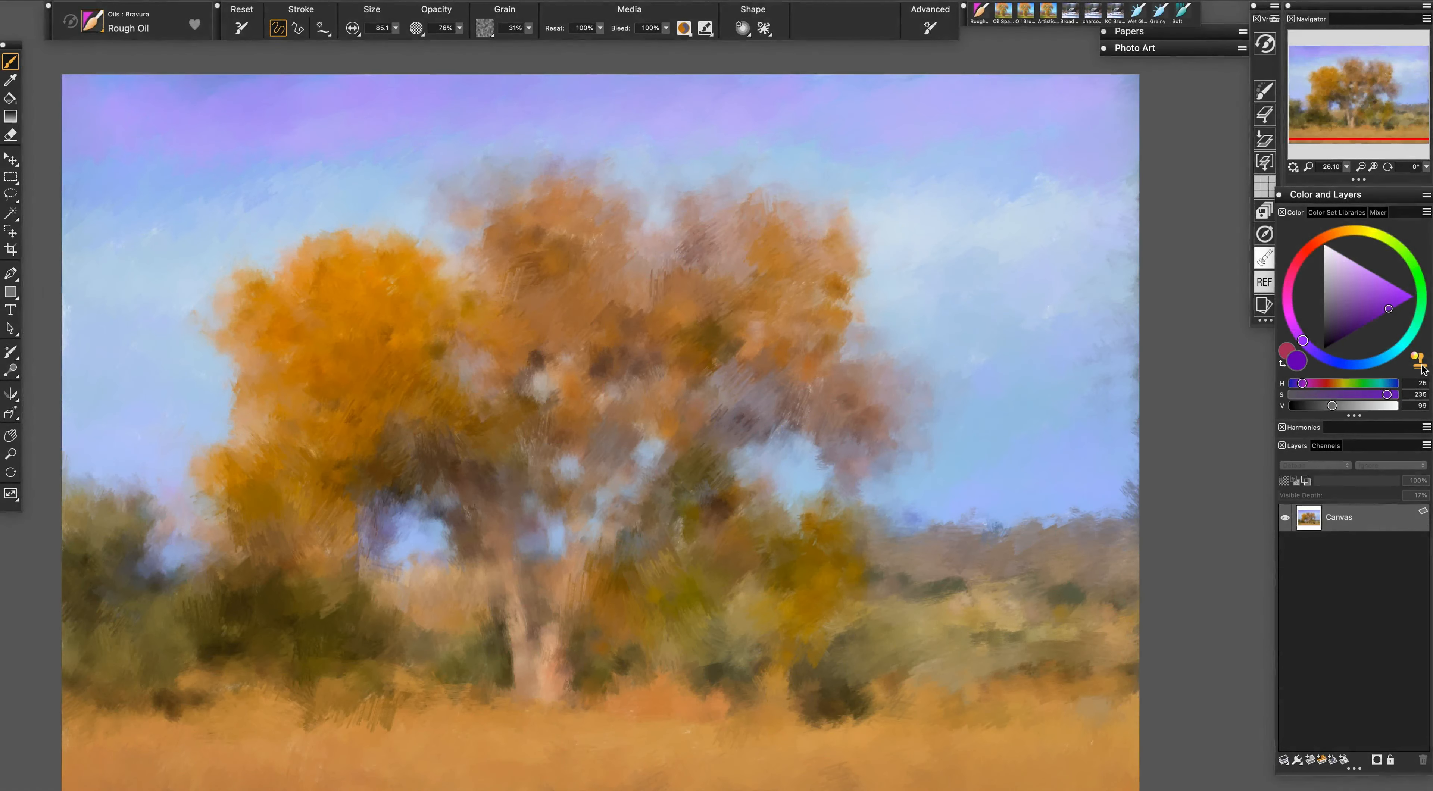
# Adjust the original MontanaTree source to brightness 10%, contrast 13%, hue -6% and saturation 17%, and store it as a new embedded image
pyautogui.click(1167, 49)
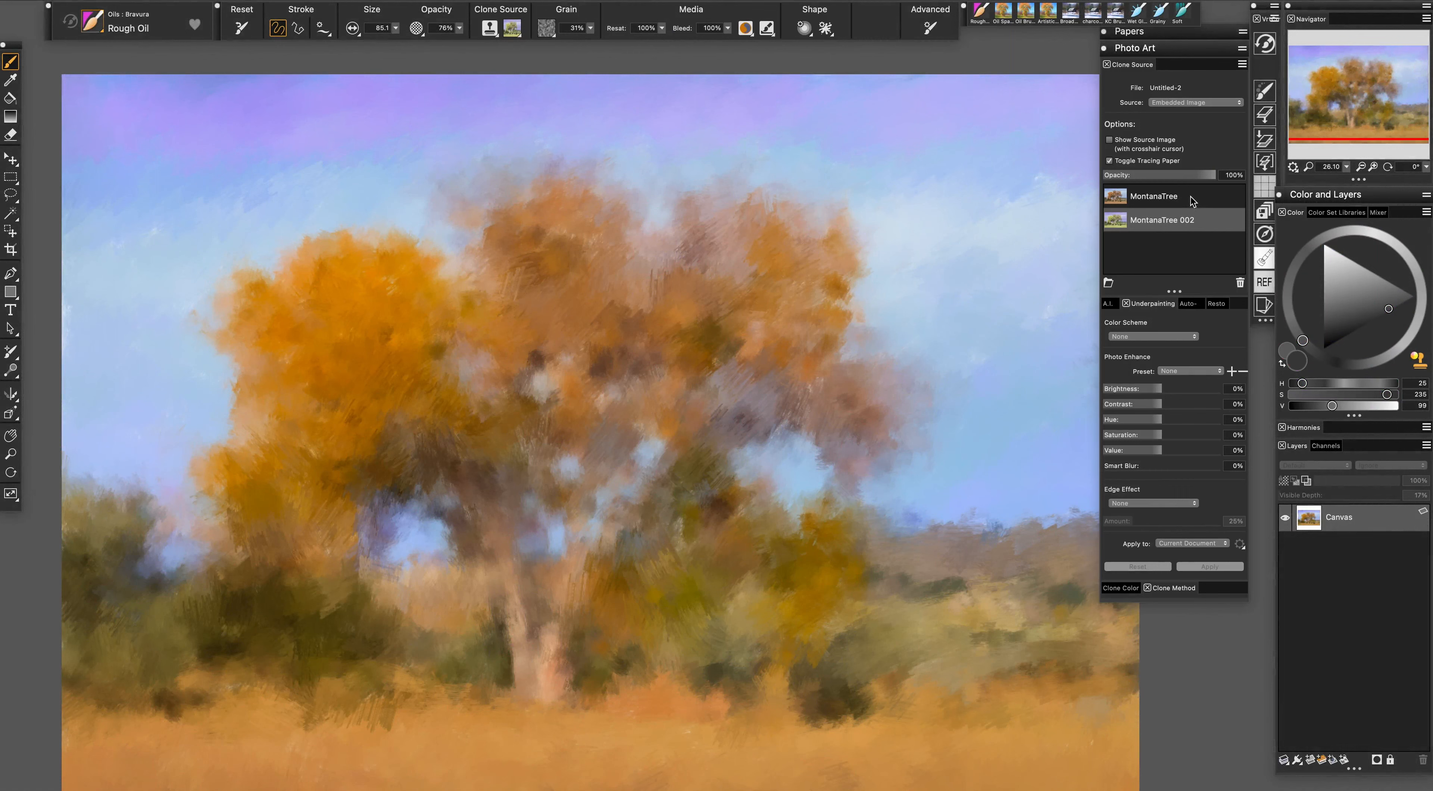
pyautogui.click(1159, 200)
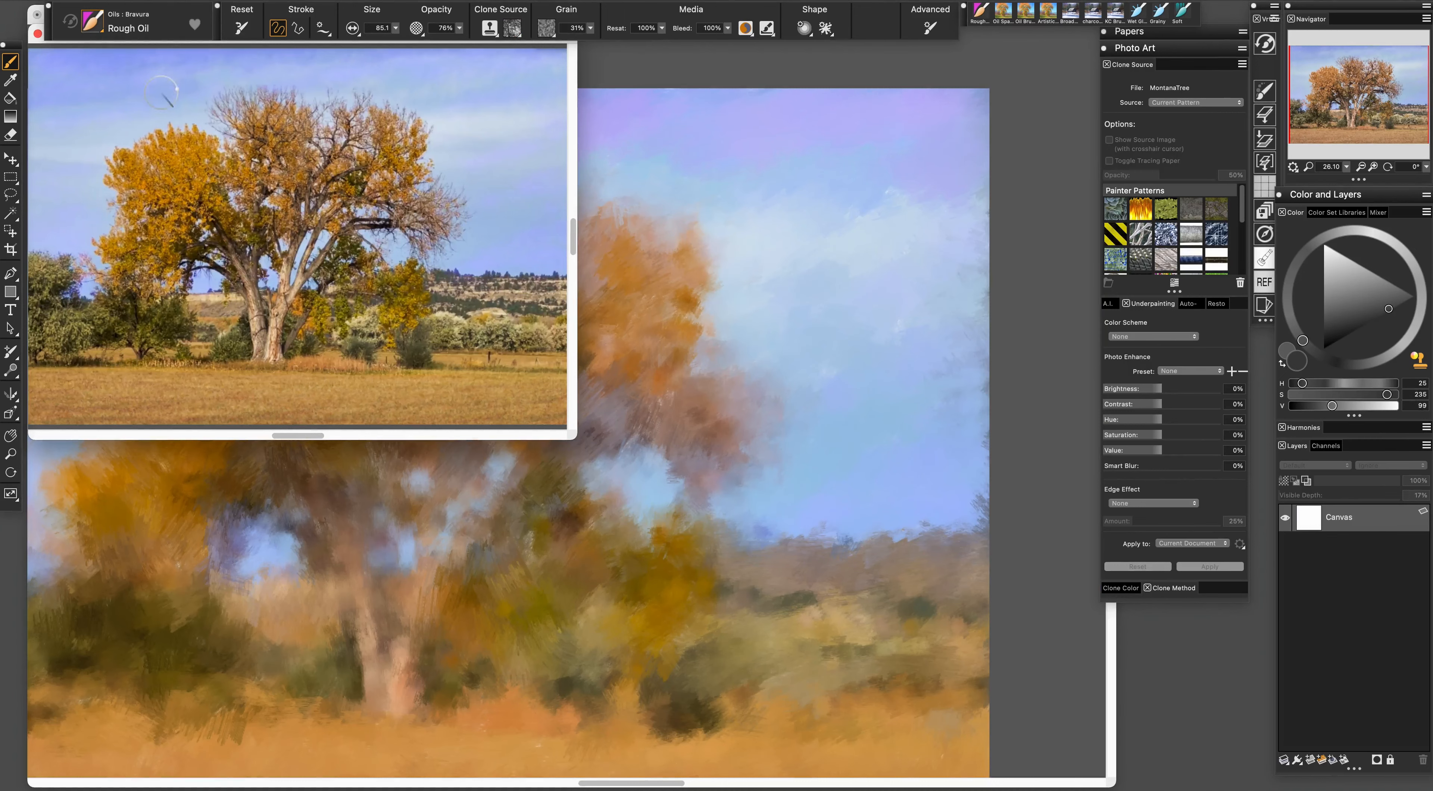
pyautogui.moveTo(32, 44); pyautogui.dragTo(323, 115)
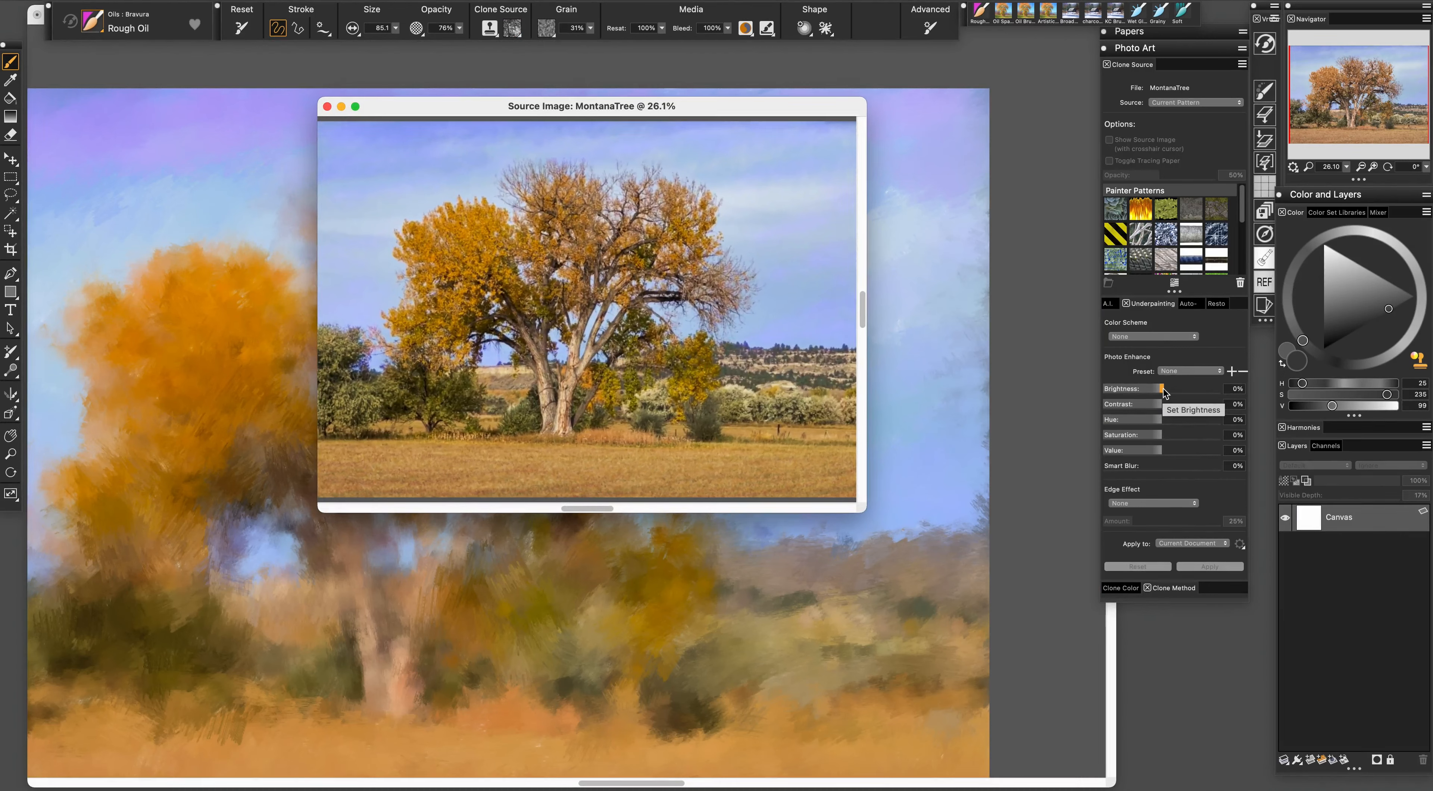
pyautogui.moveTo(1163, 388); pyautogui.dragTo(1168, 395)
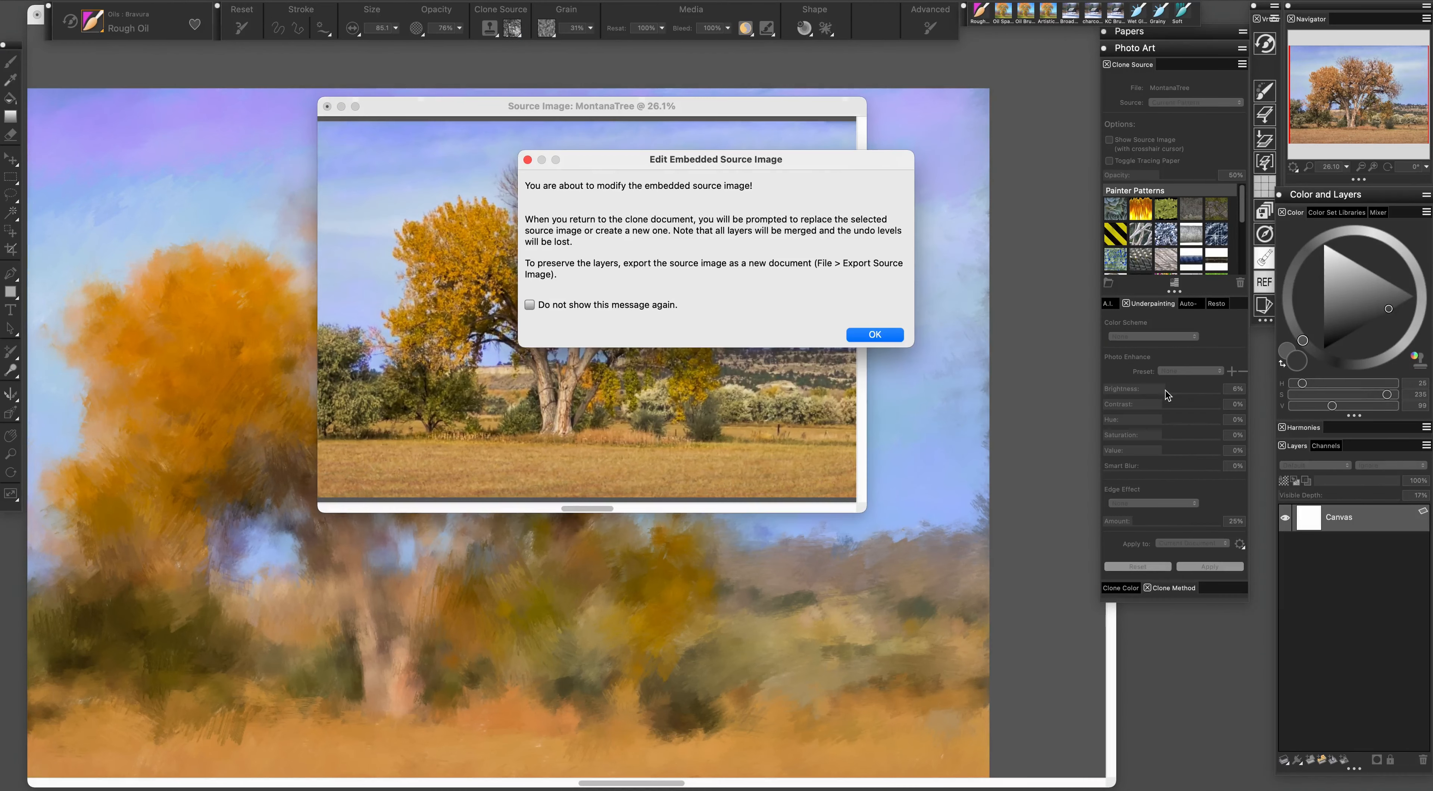
pyautogui.click(866, 339)
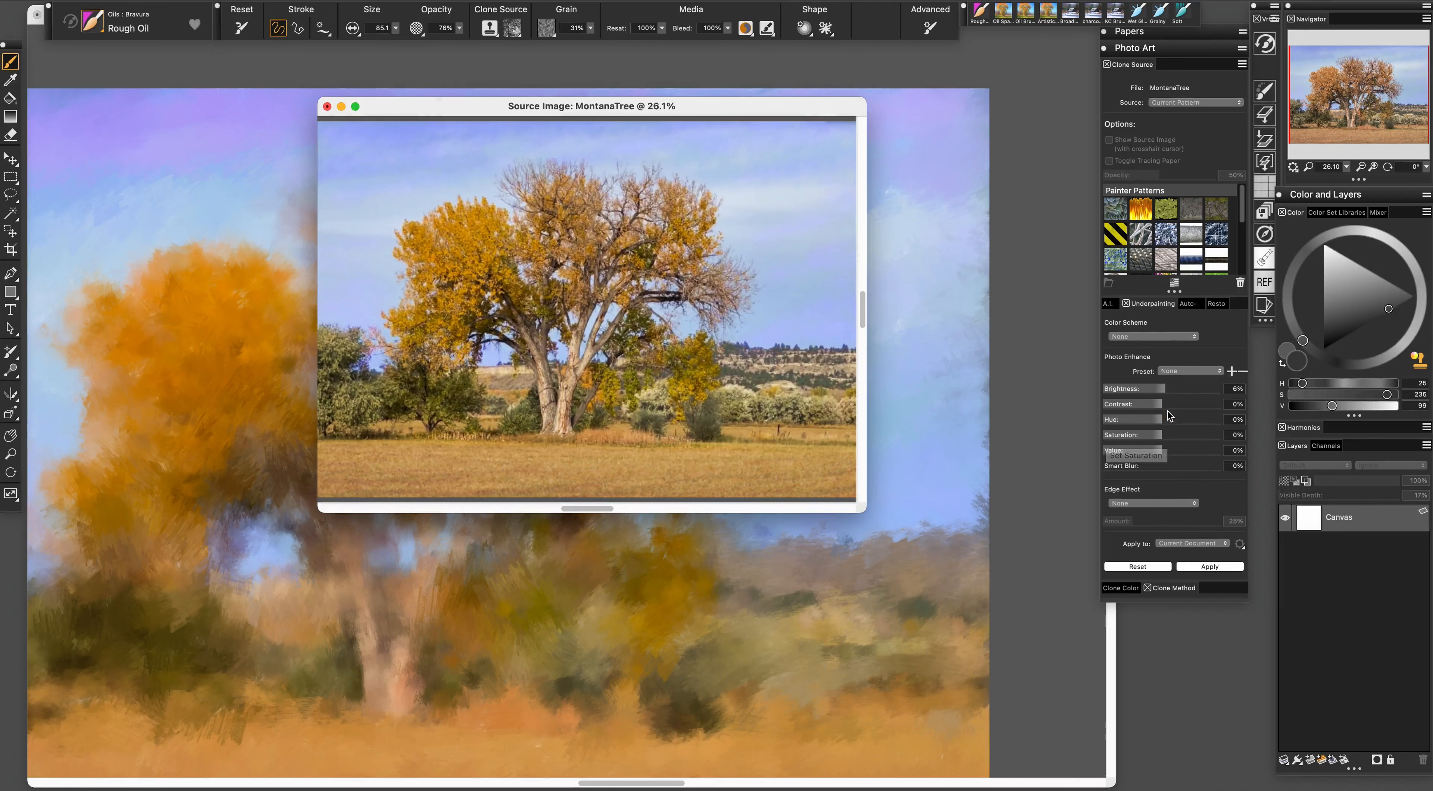
pyautogui.moveTo(1161, 404); pyautogui.dragTo(1169, 442)
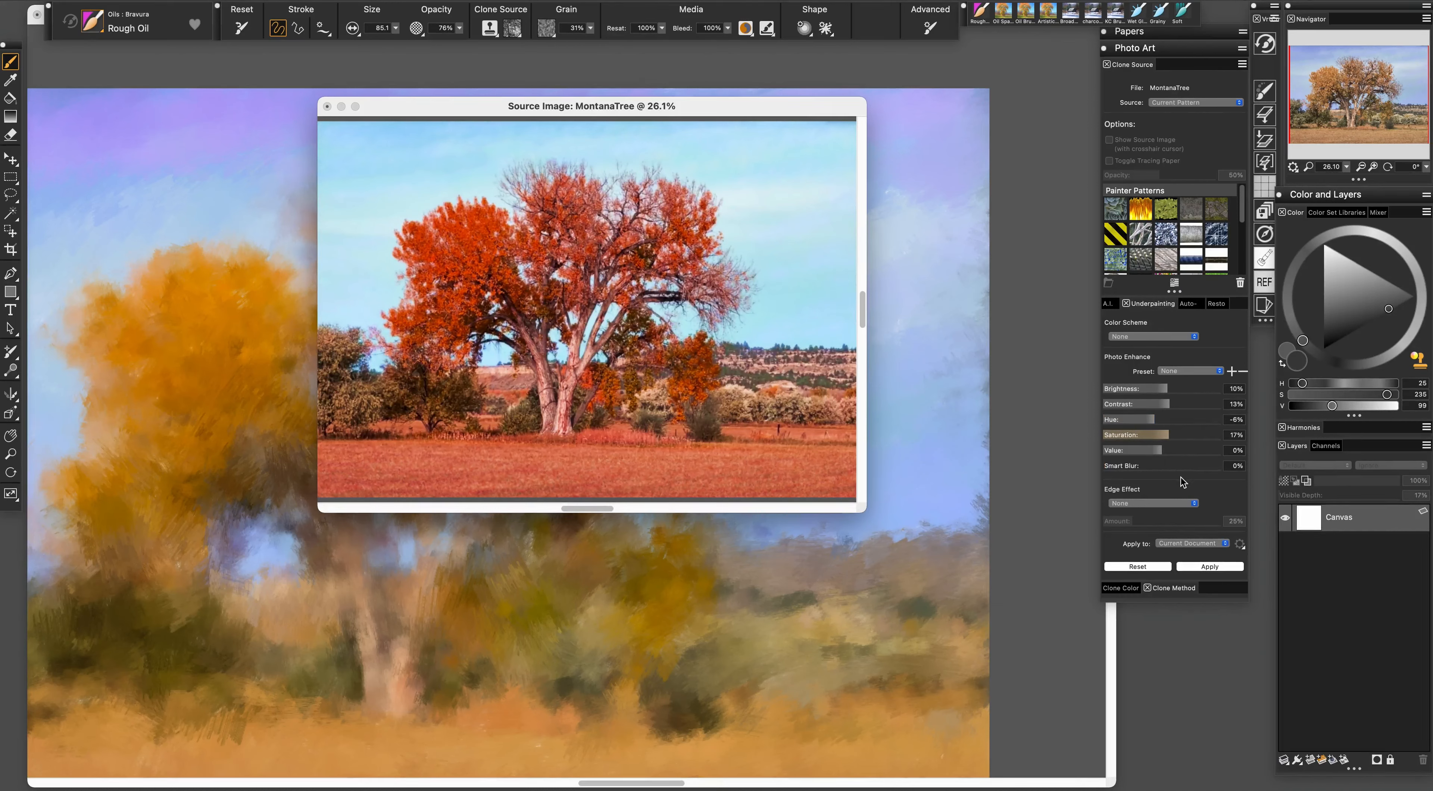
pyautogui.click(328, 107)
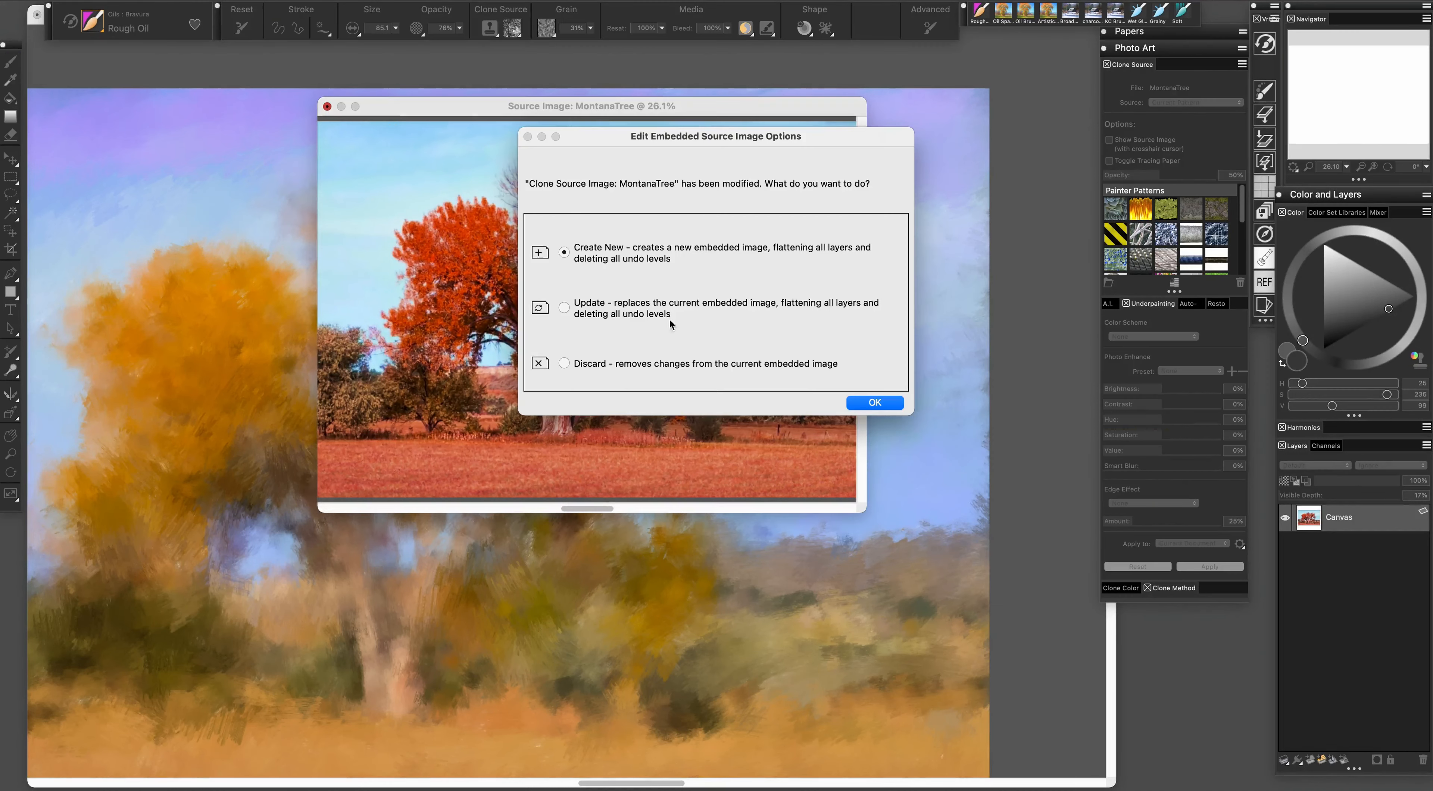
pyautogui.click(865, 404)
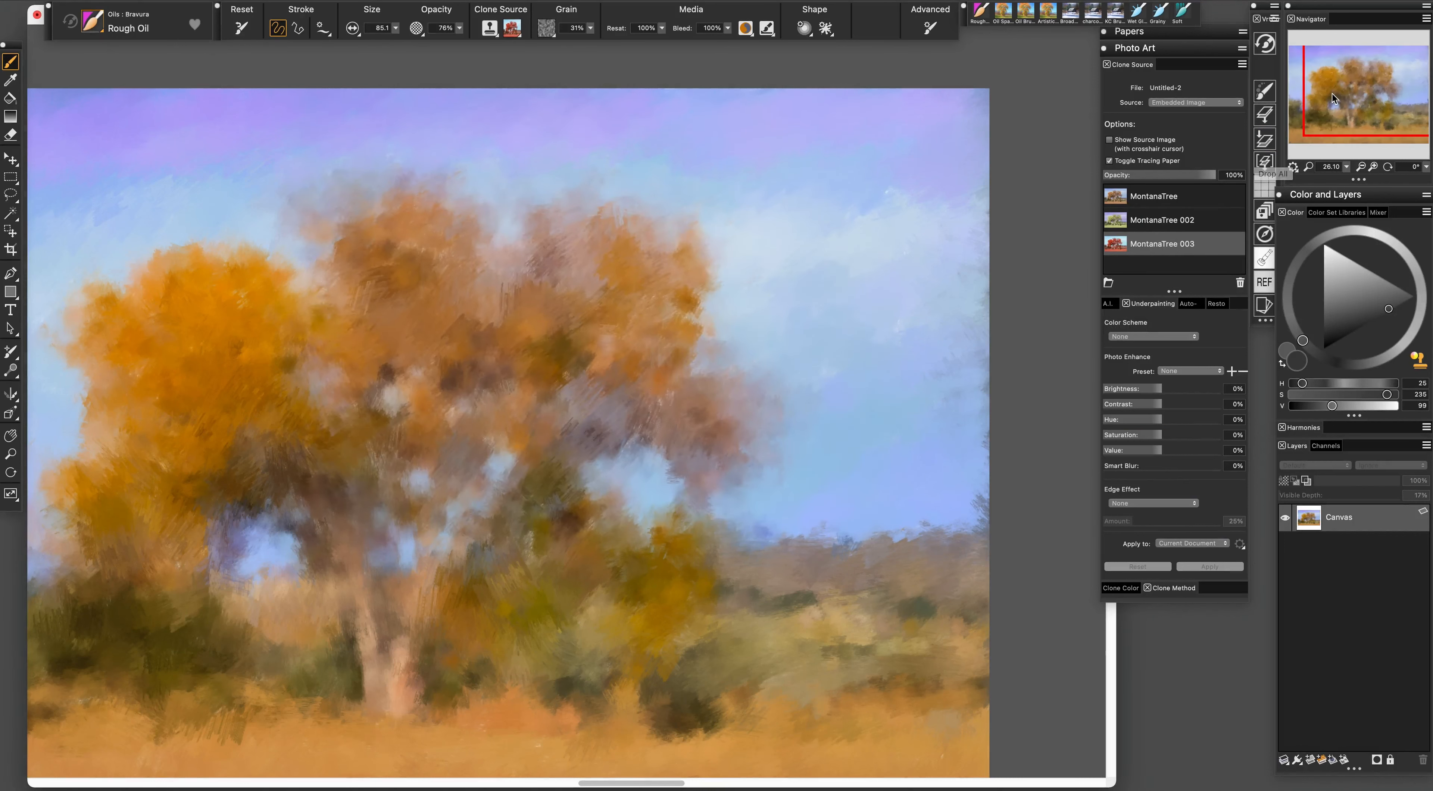
# Paint red accents from MontanaTree 003 through the tree's middle and lower foliage with brush size 50, and check the warm and cool wheel
pyautogui.click(11, 494)
pyautogui.moveTo(1359, 109); pyautogui.dragTo(1352, 106)
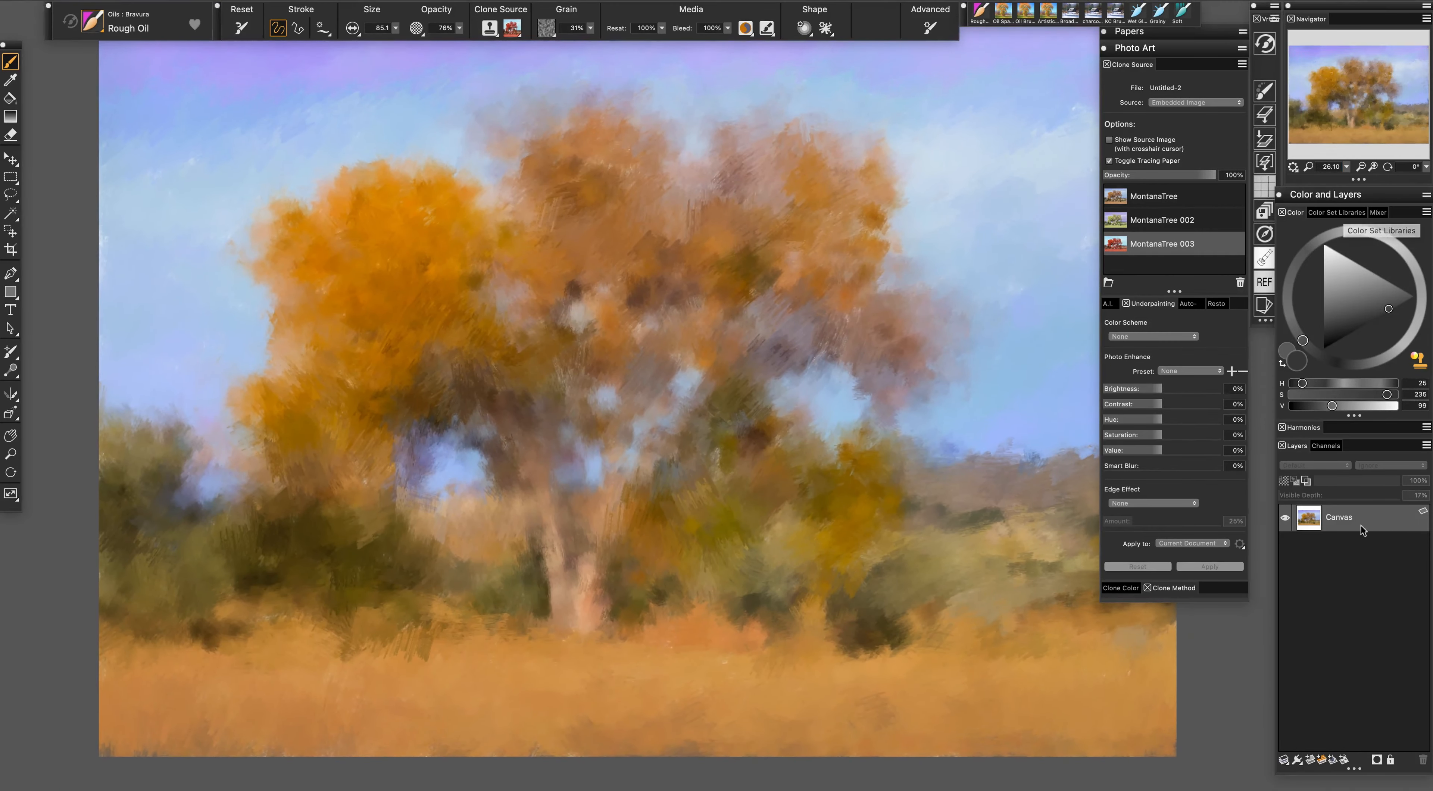
pyautogui.moveTo(397, 374)
pyautogui.mouseDown()
pyautogui.moveTo(427, 411)
pyautogui.moveTo(388, 395)
pyautogui.moveTo(418, 340)
pyautogui.moveTo(422, 368)
pyautogui.moveTo(475, 372)
pyautogui.moveTo(472, 337)
pyautogui.moveTo(499, 364)
pyautogui.mouseUp()
pyautogui.moveTo(381, 425); pyautogui.dragTo(347, 494)
pyautogui.moveTo(458, 420)
pyautogui.mouseDown()
pyautogui.moveTo(485, 382)
pyautogui.moveTo(526, 385)
pyautogui.moveTo(557, 356)
pyautogui.moveTo(536, 339)
pyautogui.moveTo(545, 293)
pyautogui.moveTo(573, 274)
pyautogui.moveTo(634, 283)
pyautogui.moveTo(602, 340)
pyautogui.moveTo(643, 367)
pyautogui.moveTo(699, 293)
pyautogui.moveTo(748, 397)
pyautogui.mouseUp()
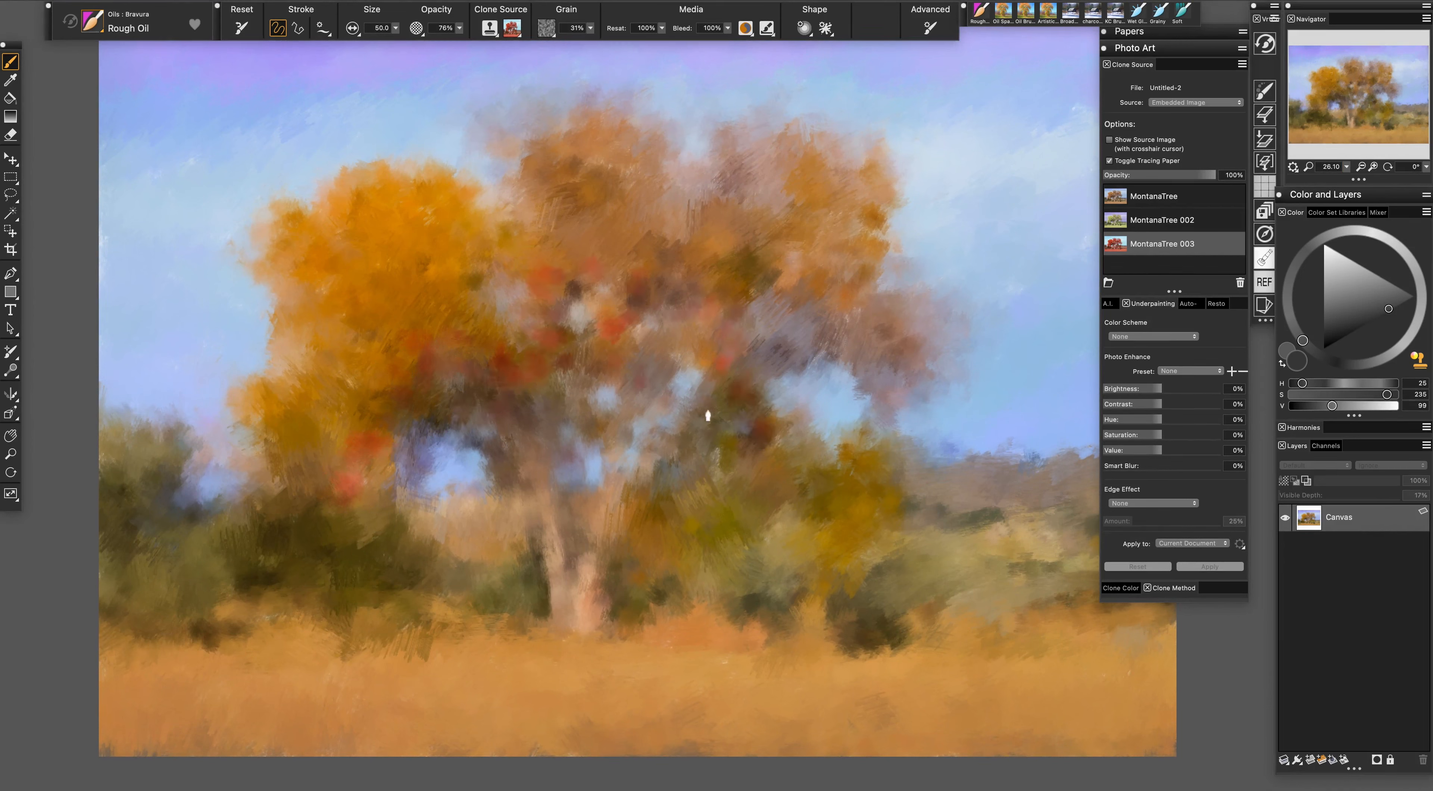
pyautogui.moveTo(870, 360)
pyautogui.mouseDown()
pyautogui.moveTo(826, 345)
pyautogui.moveTo(802, 302)
pyautogui.moveTo(796, 344)
pyautogui.moveTo(820, 347)
pyautogui.moveTo(801, 292)
pyautogui.moveTo(526, 288)
pyautogui.moveTo(471, 334)
pyautogui.moveTo(370, 347)
pyautogui.moveTo(356, 451)
pyautogui.mouseUp()
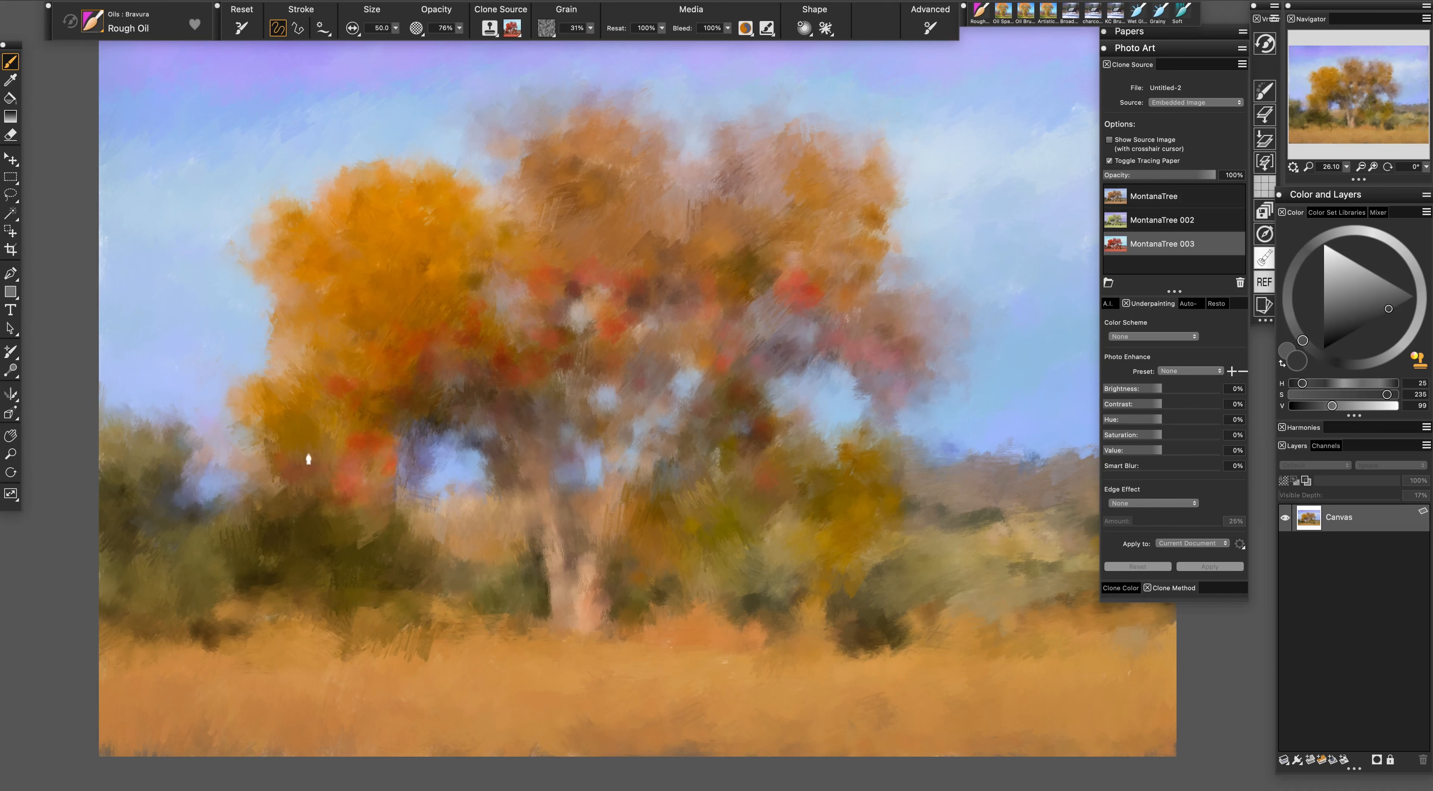
pyautogui.moveTo(761, 282)
pyautogui.mouseDown()
pyautogui.moveTo(737, 312)
pyautogui.moveTo(672, 304)
pyautogui.moveTo(640, 293)
pyautogui.mouseUp()
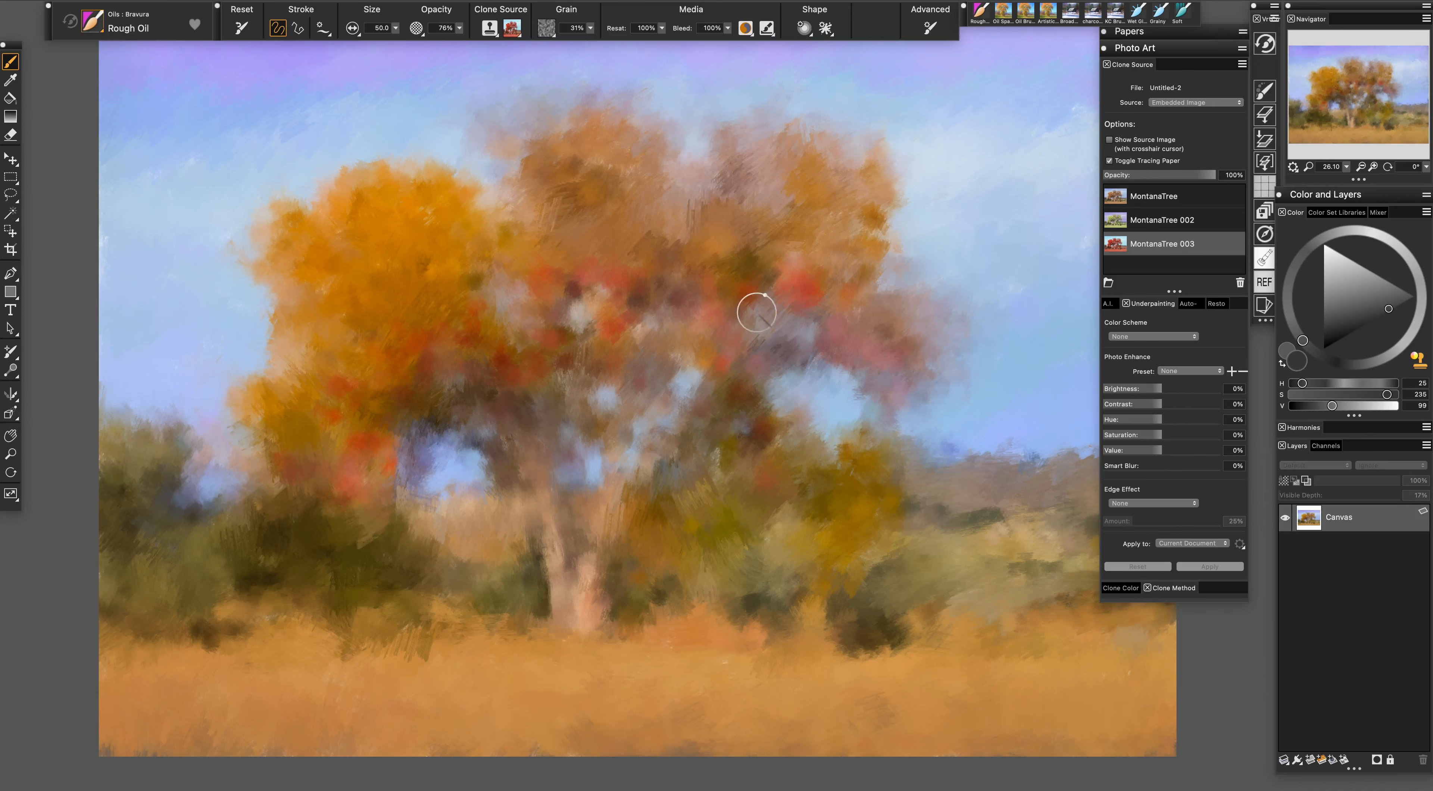
pyautogui.click(1382, 212)
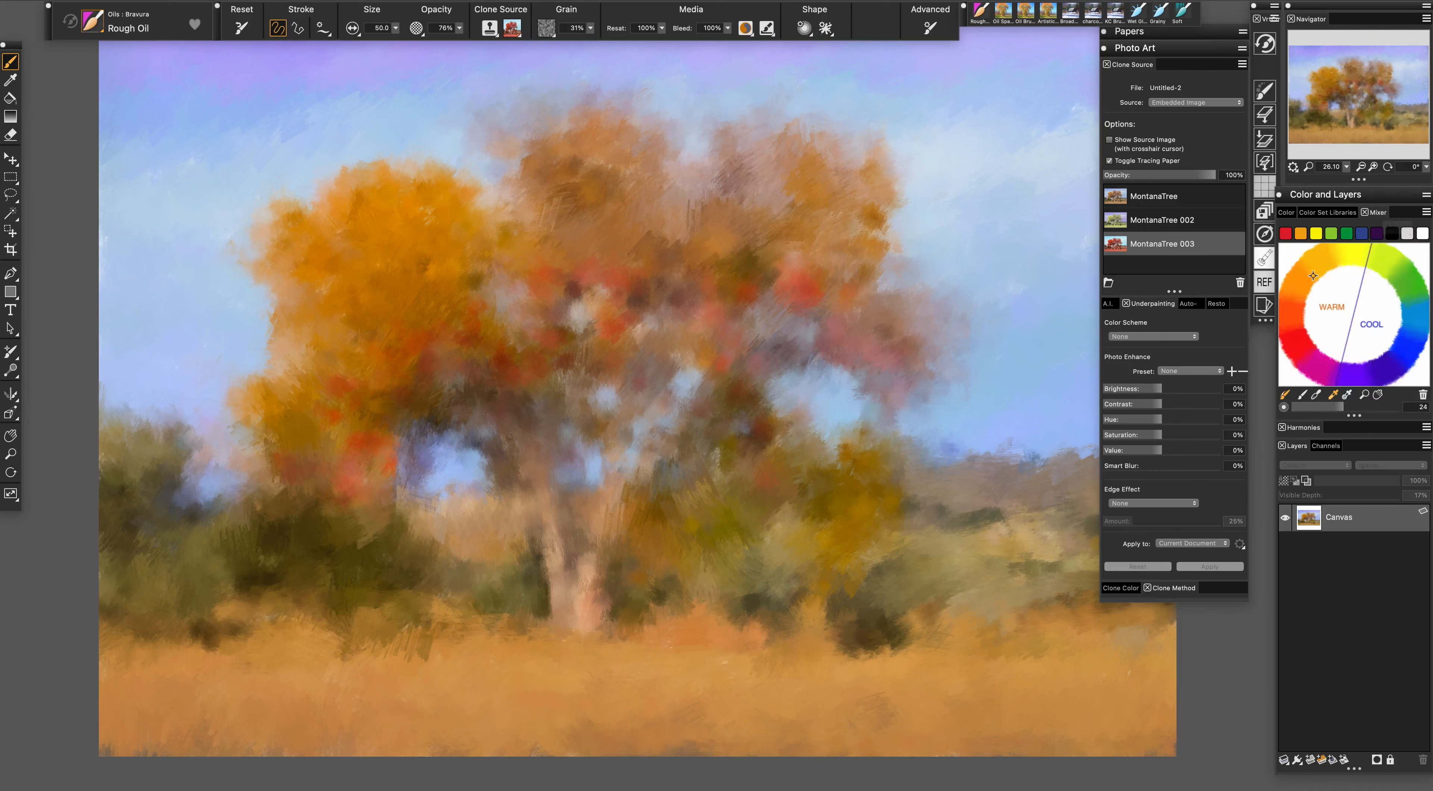
pyautogui.click(1284, 212)
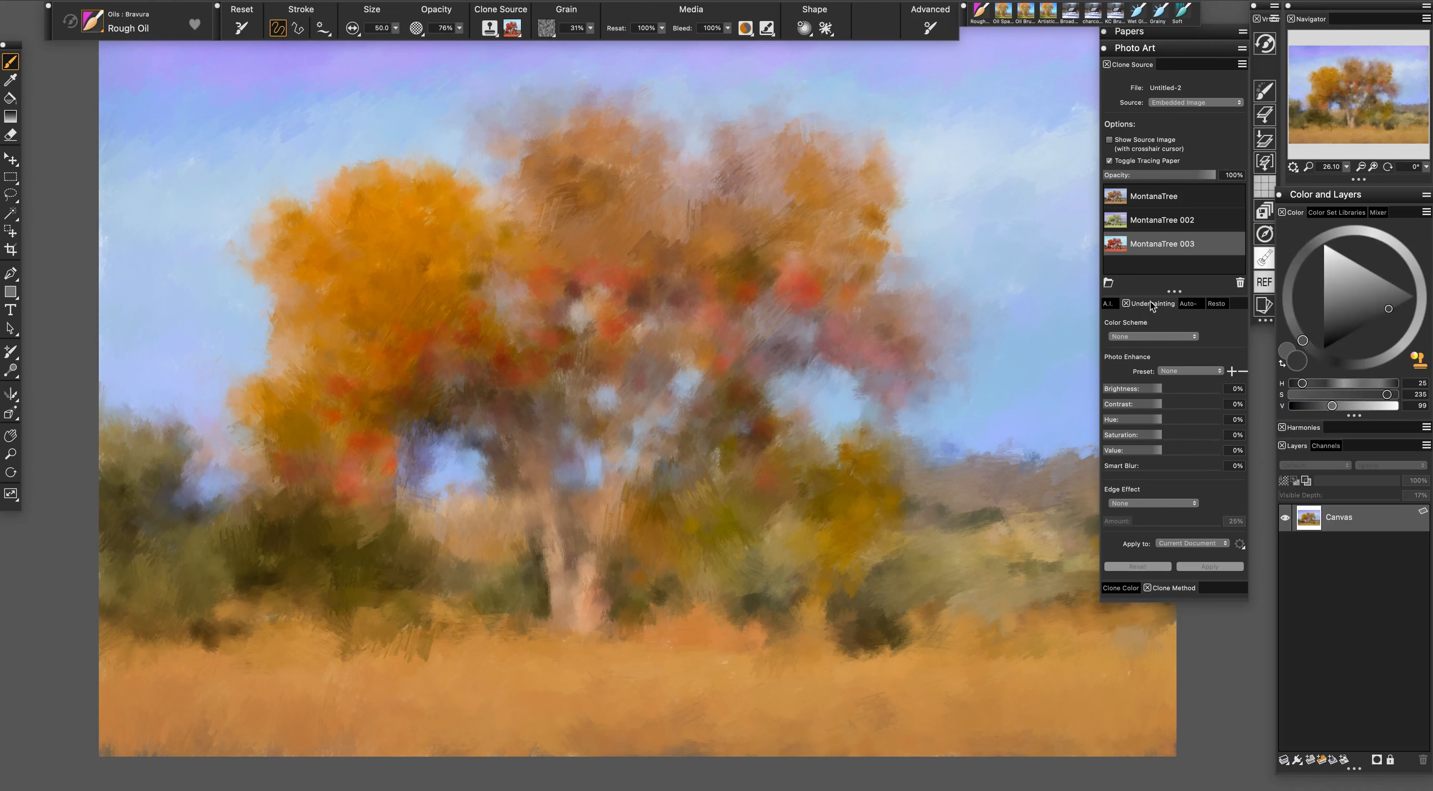
# Open the original MontanaTree source beside the painting, set its hue to -37%, and store it as a new embedded image
pyautogui.click(1156, 204)
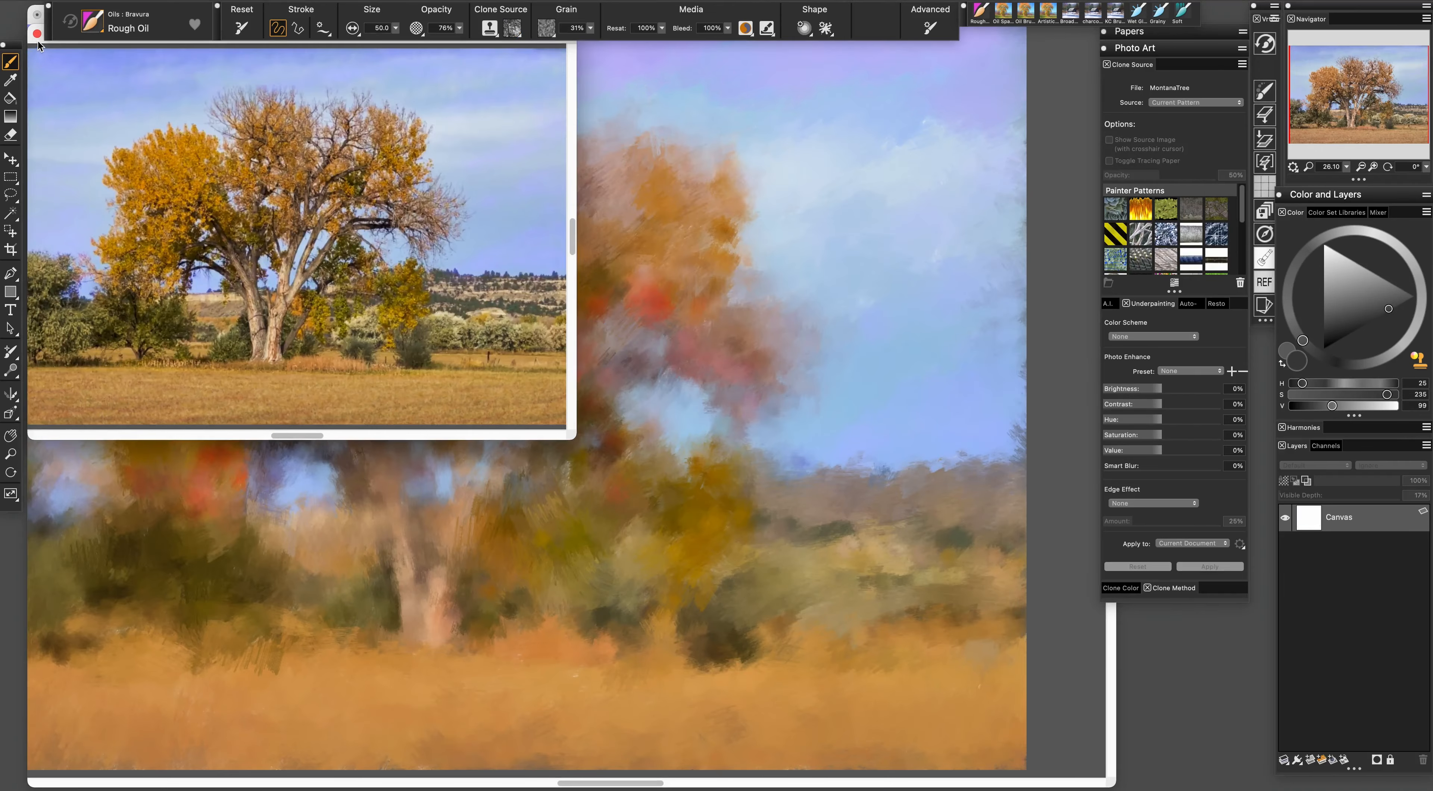
pyautogui.moveTo(39, 41); pyautogui.dragTo(387, 144)
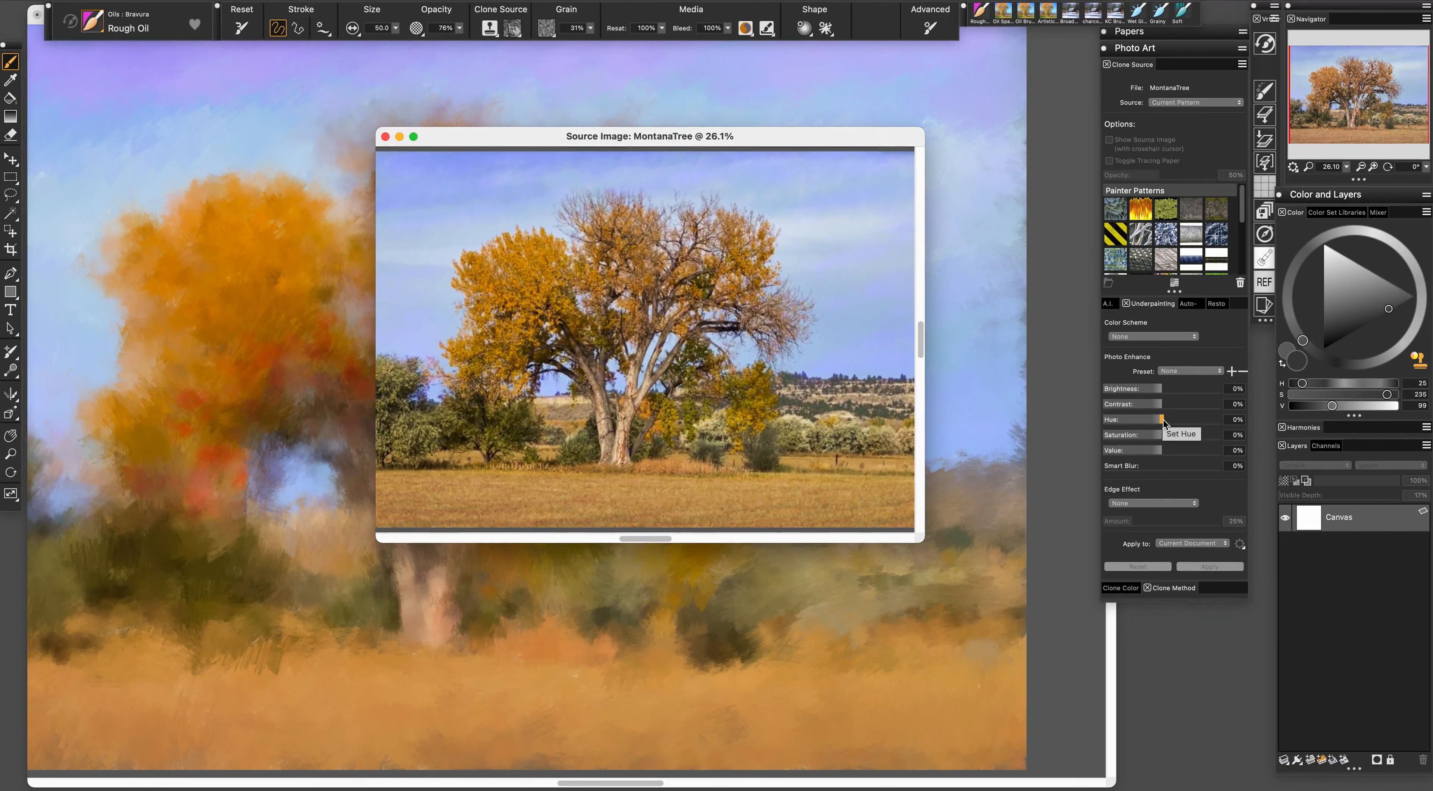
pyautogui.moveTo(1163, 421); pyautogui.dragTo(1120, 429)
pyautogui.click(870, 335)
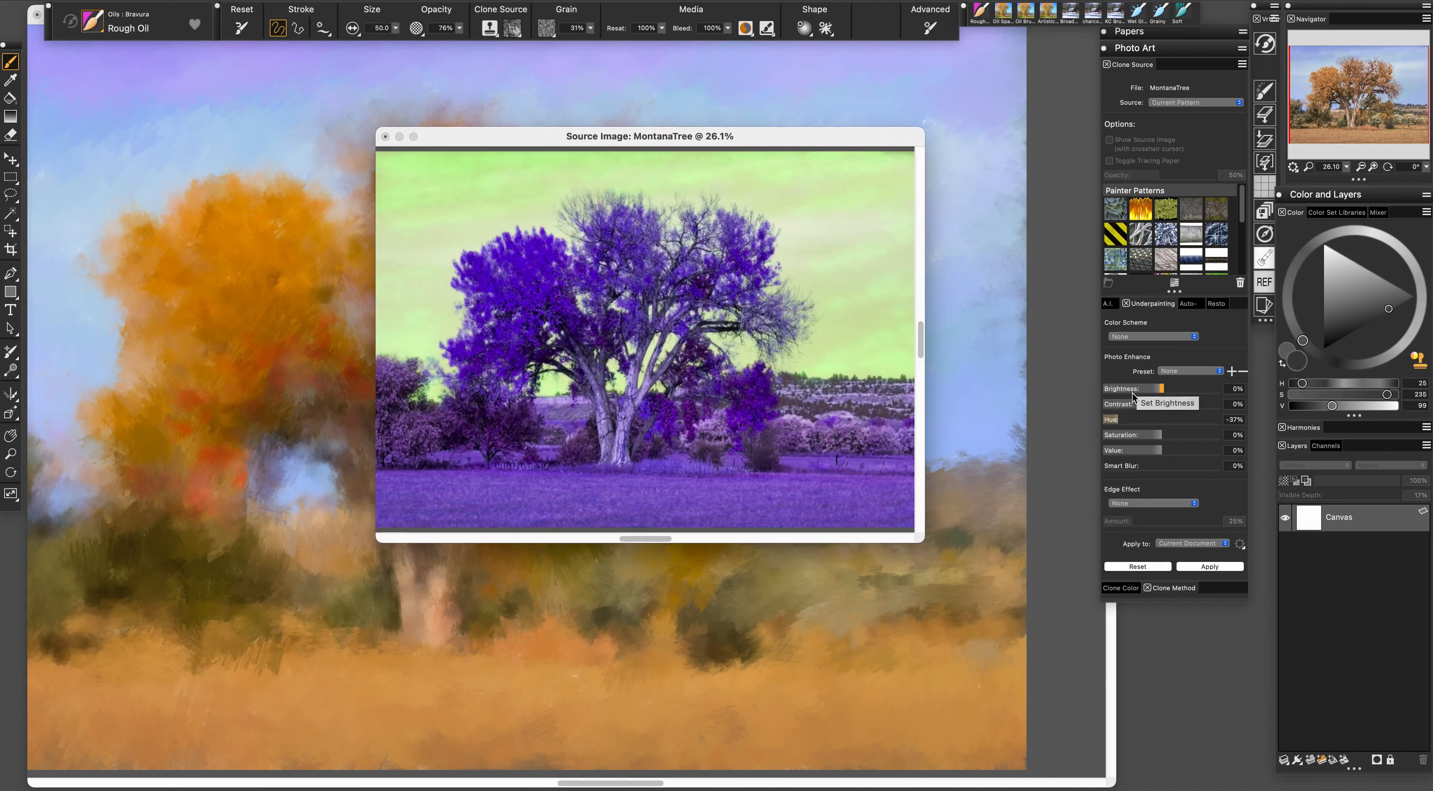
pyautogui.click(385, 137)
pyautogui.click(875, 402)
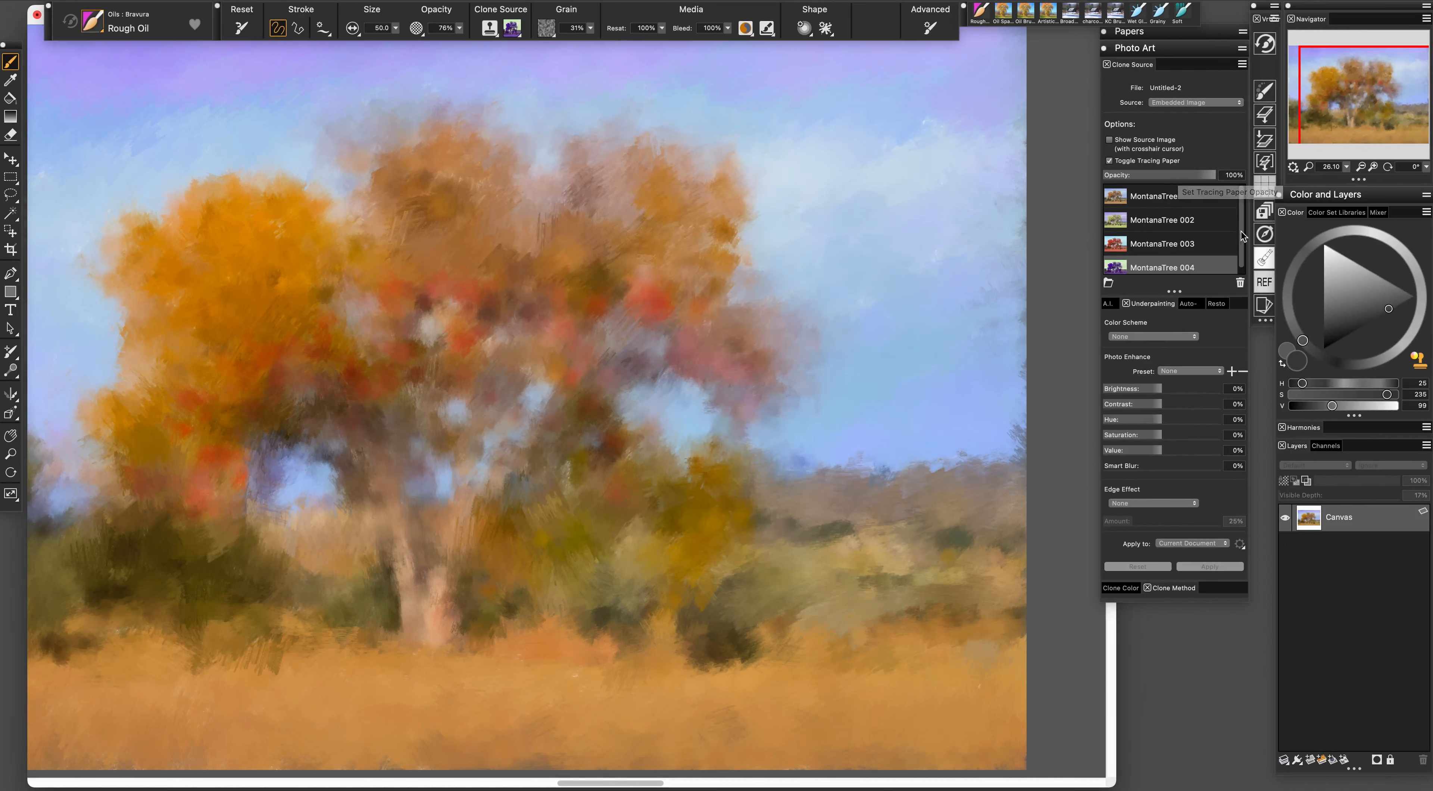
# Brush purple shadow accents from the MontanaTree 004 source onto the dark limbs just left of the trunks
pyautogui.scroll(-1, 1244, 236)
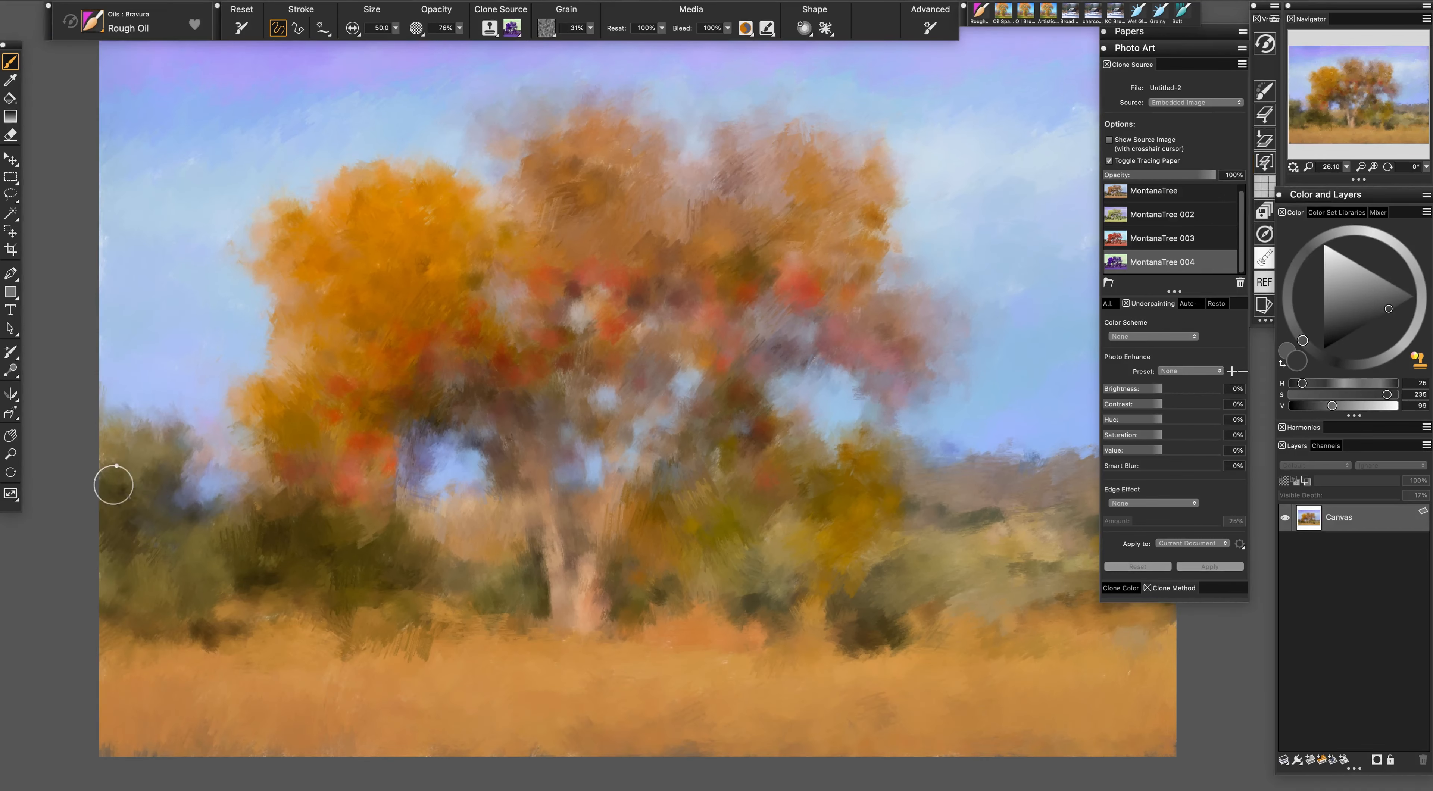
pyautogui.click(1186, 52)
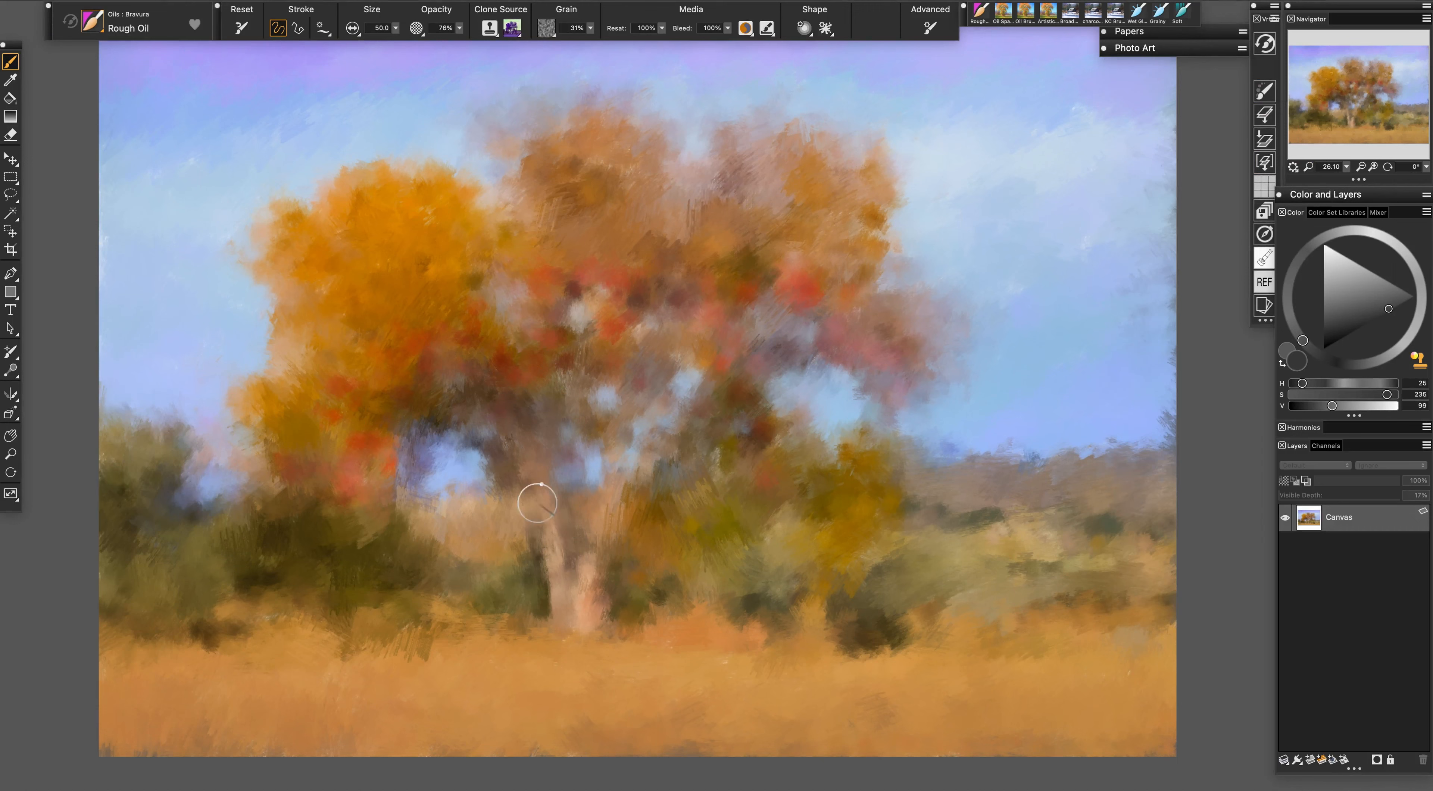
pyautogui.moveTo(502, 421); pyautogui.dragTo(527, 463)
pyautogui.moveTo(524, 462); pyautogui.dragTo(474, 435)
pyautogui.moveTo(469, 432); pyautogui.dragTo(499, 450)
pyautogui.moveTo(503, 428); pyautogui.dragTo(526, 450)
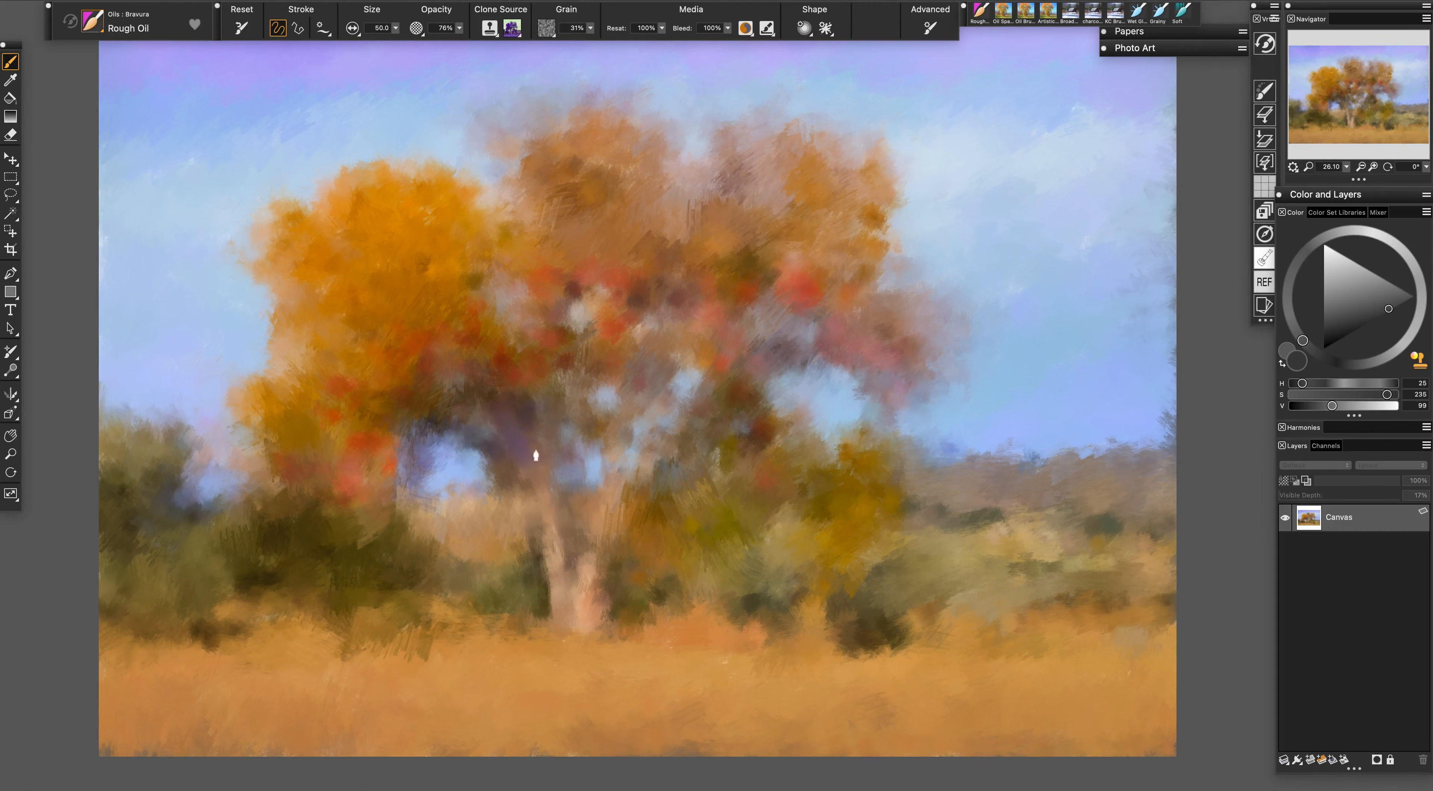
# Add purple accents through the central branches, down the trunks and into the middle of the crown
pyautogui.moveTo(630, 406)
pyautogui.mouseDown()
pyautogui.moveTo(627, 394)
pyautogui.moveTo(556, 405)
pyautogui.mouseUp()
pyautogui.moveTo(546, 406)
pyautogui.mouseDown()
pyautogui.moveTo(557, 437)
pyautogui.moveTo(562, 387)
pyautogui.mouseUp()
pyautogui.moveTo(692, 413)
pyautogui.mouseDown()
pyautogui.moveTo(672, 444)
pyautogui.moveTo(605, 472)
pyautogui.moveTo(607, 531)
pyautogui.moveTo(576, 577)
pyautogui.mouseUp()
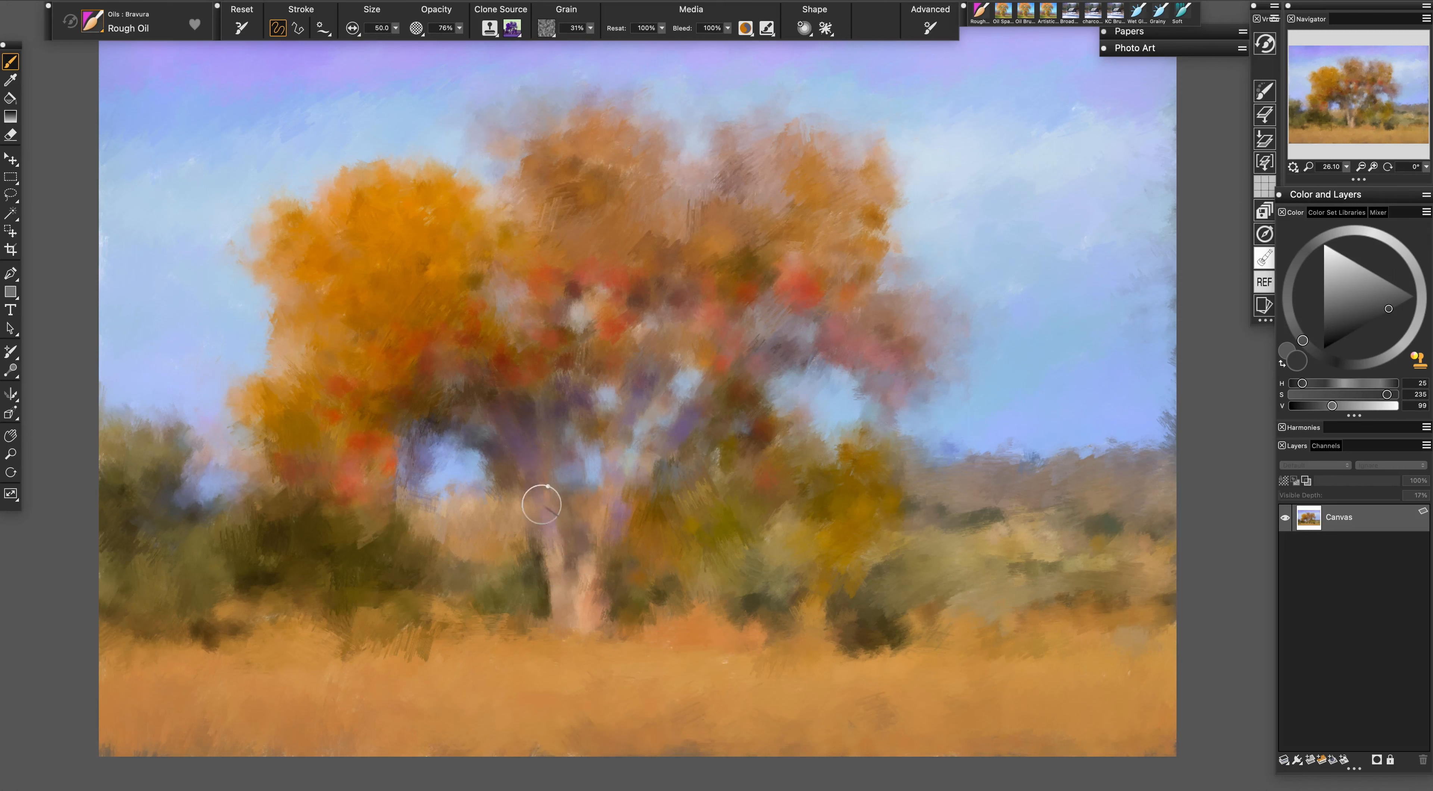
pyautogui.moveTo(645, 331)
pyautogui.mouseDown()
pyautogui.moveTo(763, 330)
pyautogui.moveTo(789, 358)
pyautogui.mouseUp()
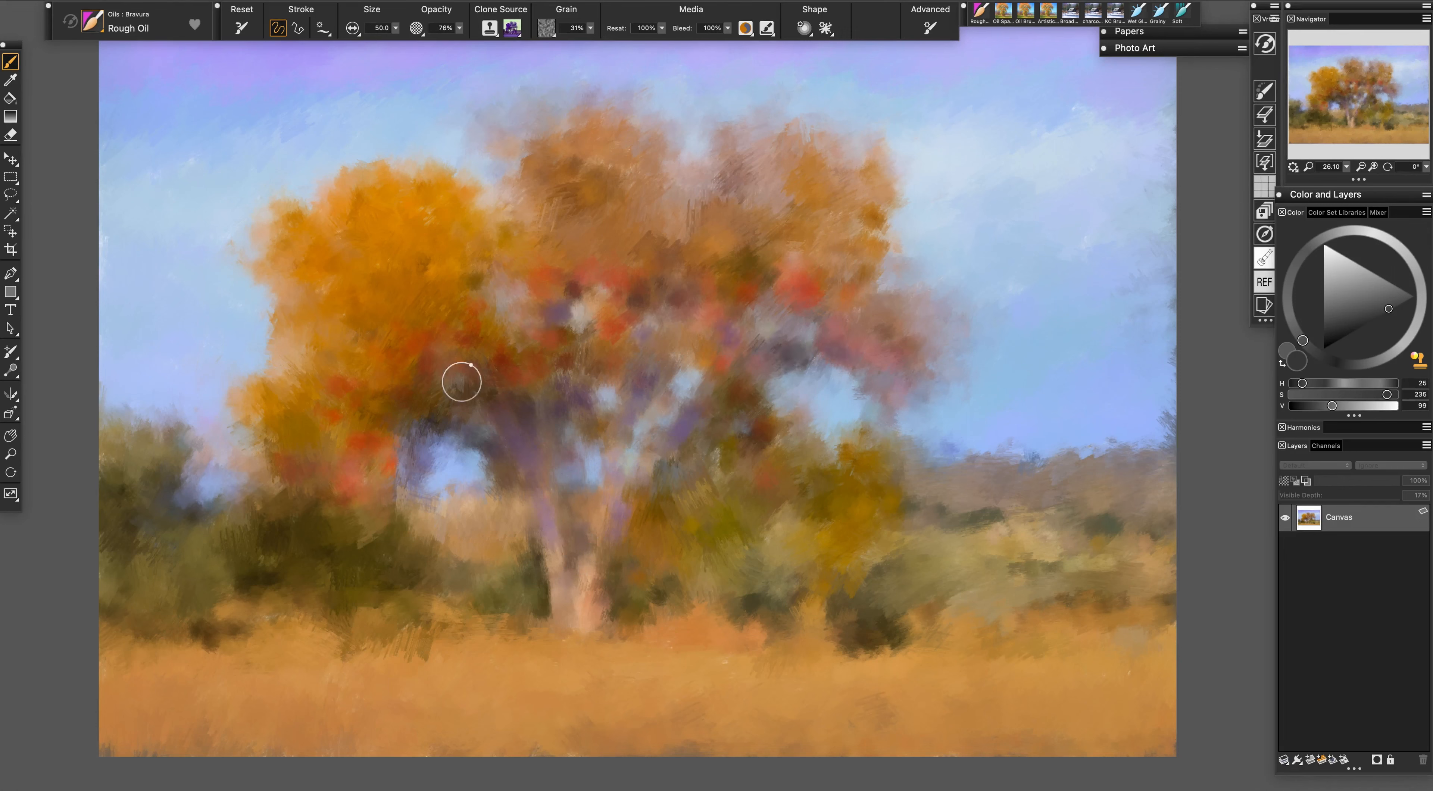
# Brush purple shadow accents into the lower limbs, the dark shrub in front of the yellow foliage and the bushes at the left
pyautogui.moveTo(461, 381); pyautogui.dragTo(461, 388)
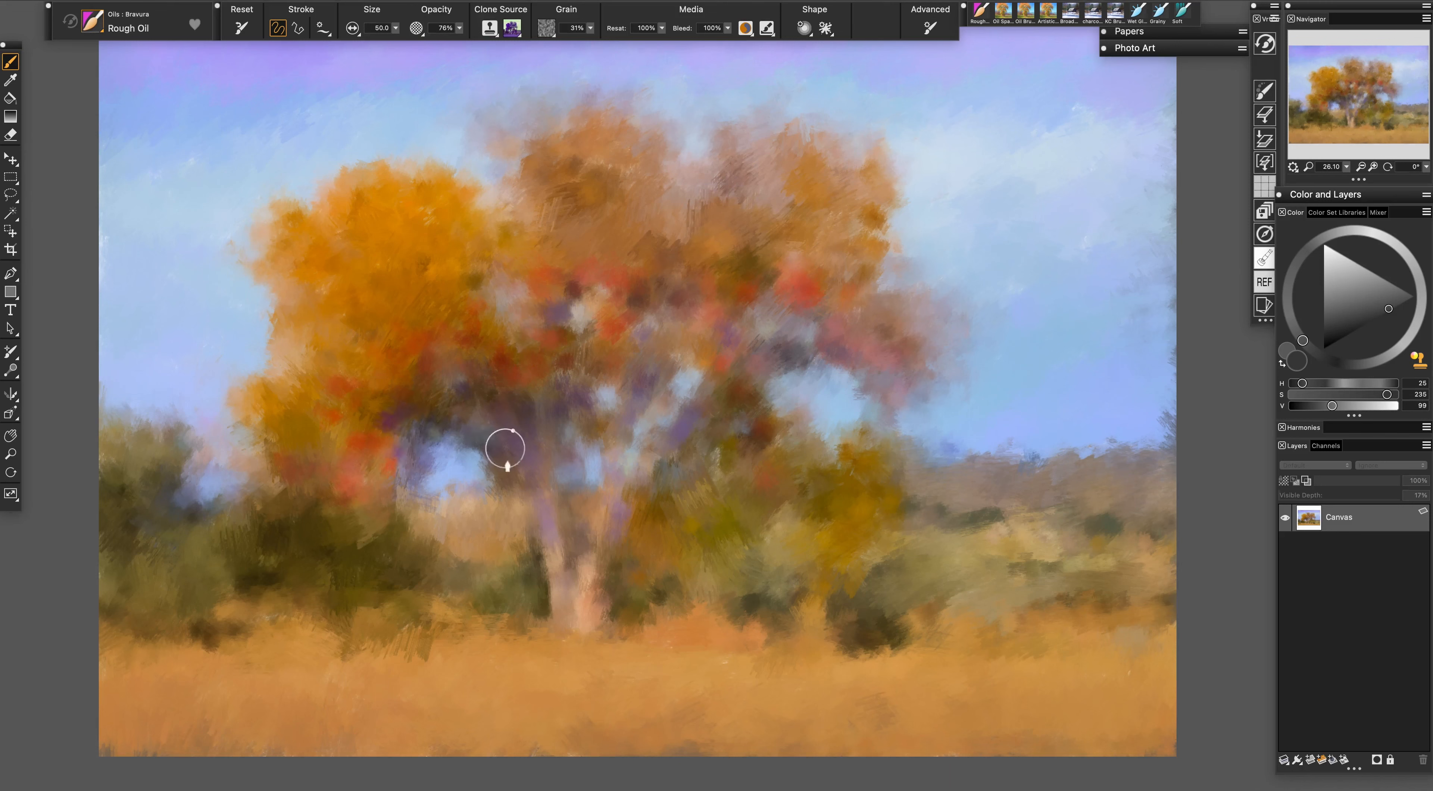
pyautogui.moveTo(856, 613); pyautogui.dragTo(906, 628)
pyautogui.moveTo(893, 590); pyautogui.dragTo(908, 586)
pyautogui.moveTo(320, 595)
pyautogui.mouseDown()
pyautogui.moveTo(272, 591)
pyautogui.moveTo(230, 561)
pyautogui.moveTo(183, 595)
pyautogui.moveTo(181, 622)
pyautogui.moveTo(140, 616)
pyautogui.mouseUp()
pyautogui.moveTo(116, 605); pyautogui.dragTo(105, 599)
pyautogui.moveTo(276, 544); pyautogui.dragTo(371, 576)
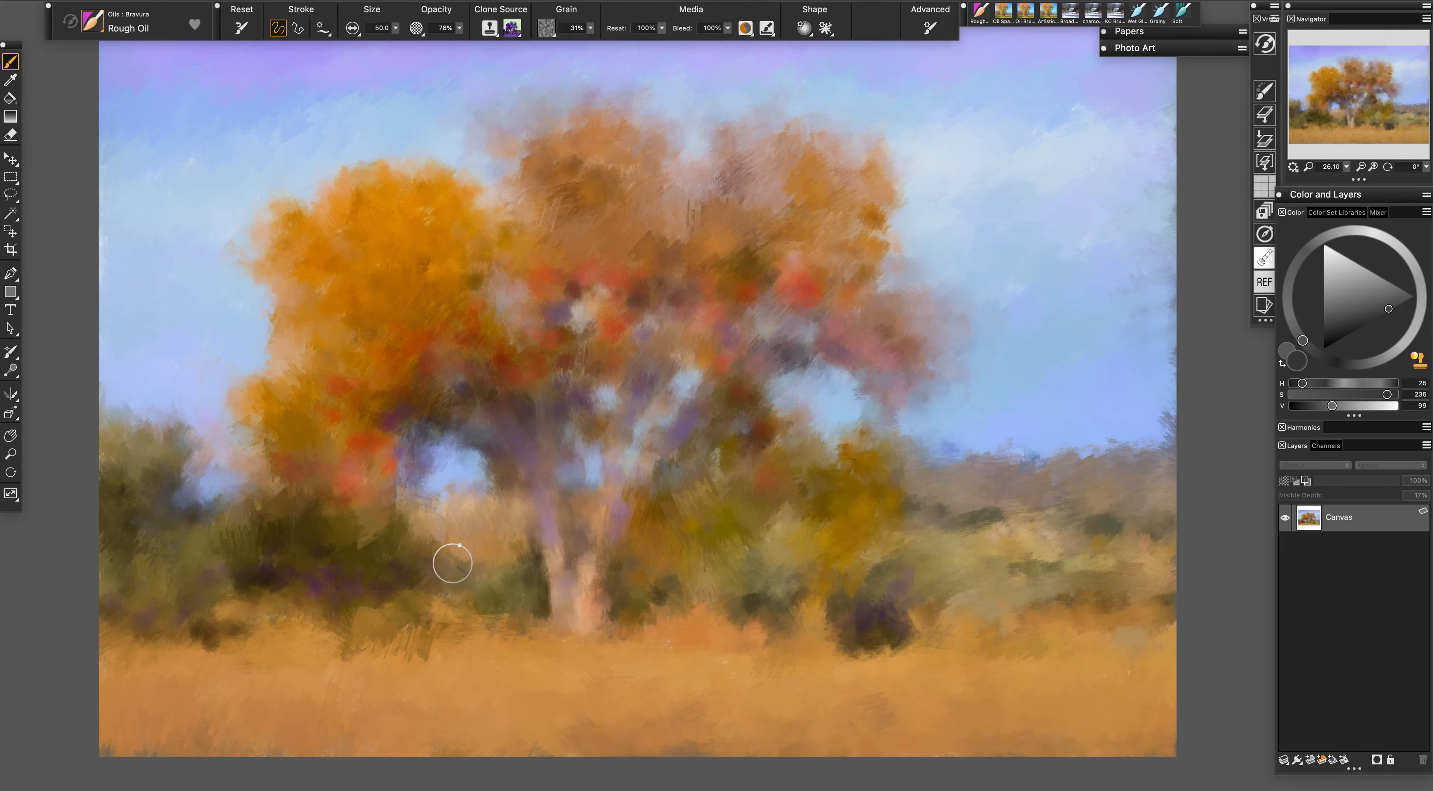
# Choose MontanaTree 003 as the clone source and dab red accents onto the dark shrub and the left bushes
pyautogui.click(1180, 49)
pyautogui.click(1205, 238)
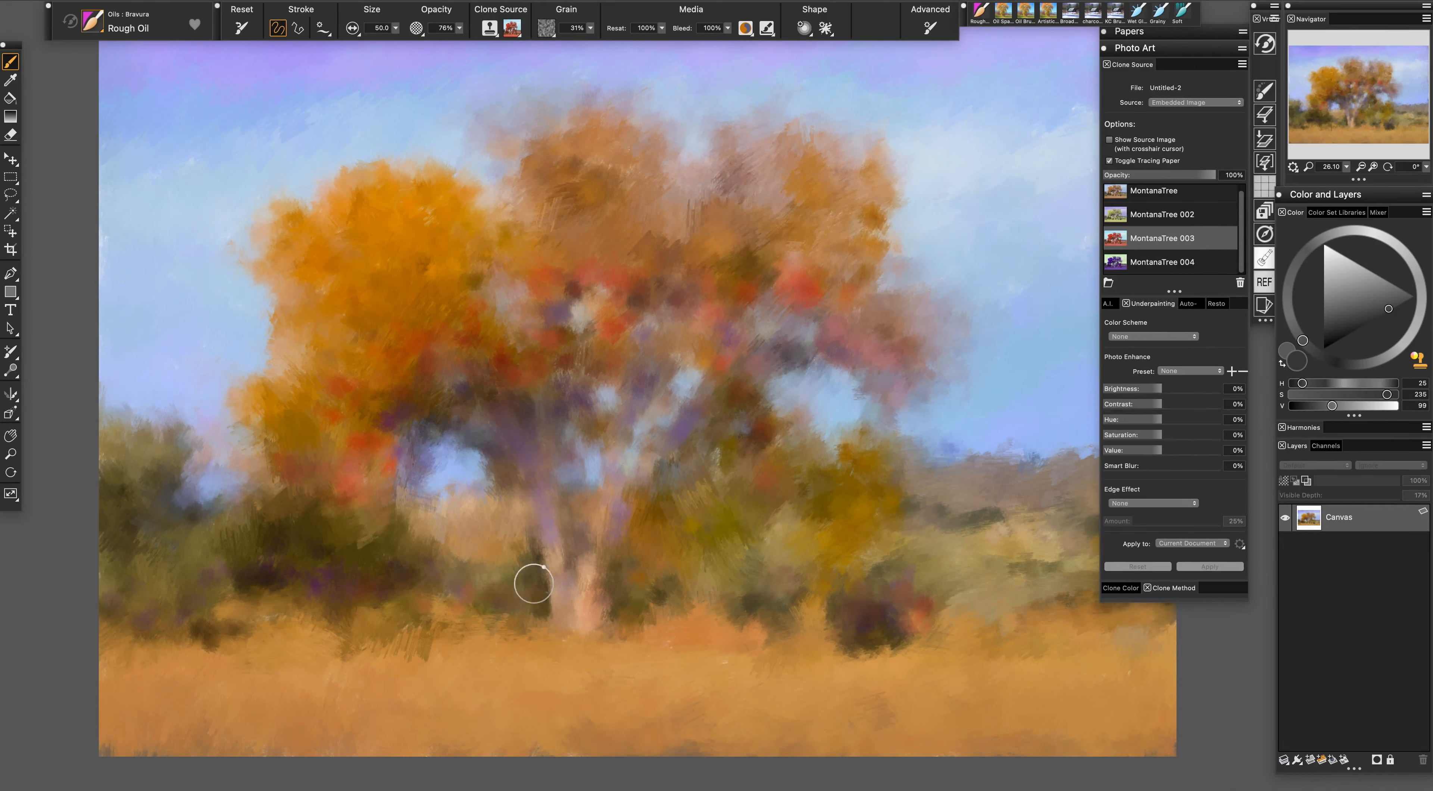
pyautogui.moveTo(199, 598)
pyautogui.mouseDown()
pyautogui.moveTo(135, 600)
pyautogui.moveTo(177, 620)
pyautogui.moveTo(213, 589)
pyautogui.moveTo(235, 621)
pyautogui.moveTo(261, 574)
pyautogui.moveTo(306, 585)
pyautogui.mouseUp()
# Paint faint red accents across the foreground grass with the brush size at 99.6 and opacity at 31%
pyautogui.moveTo(590, 706); pyautogui.dragTo(625, 712)
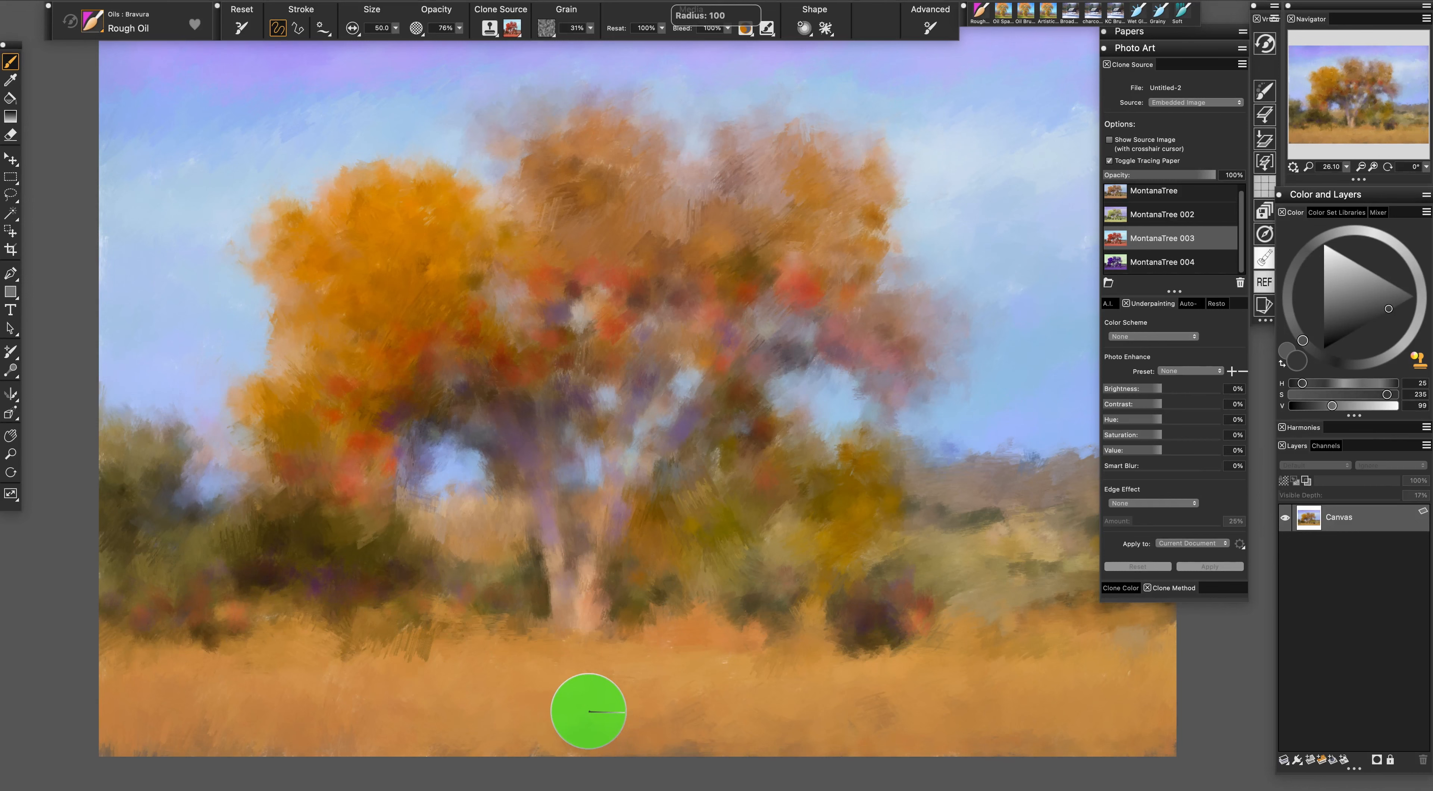
pyautogui.click(459, 29)
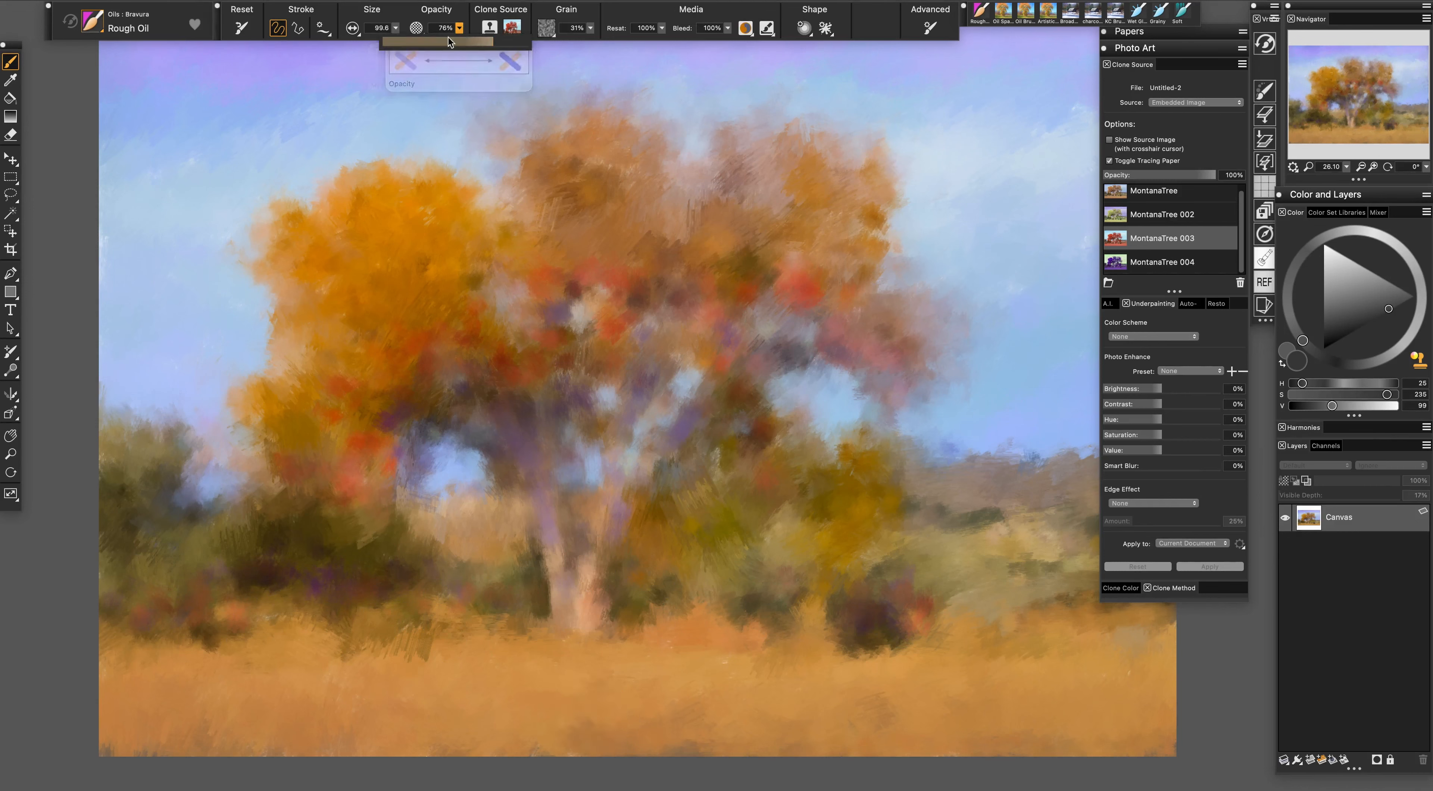
pyautogui.click(428, 42)
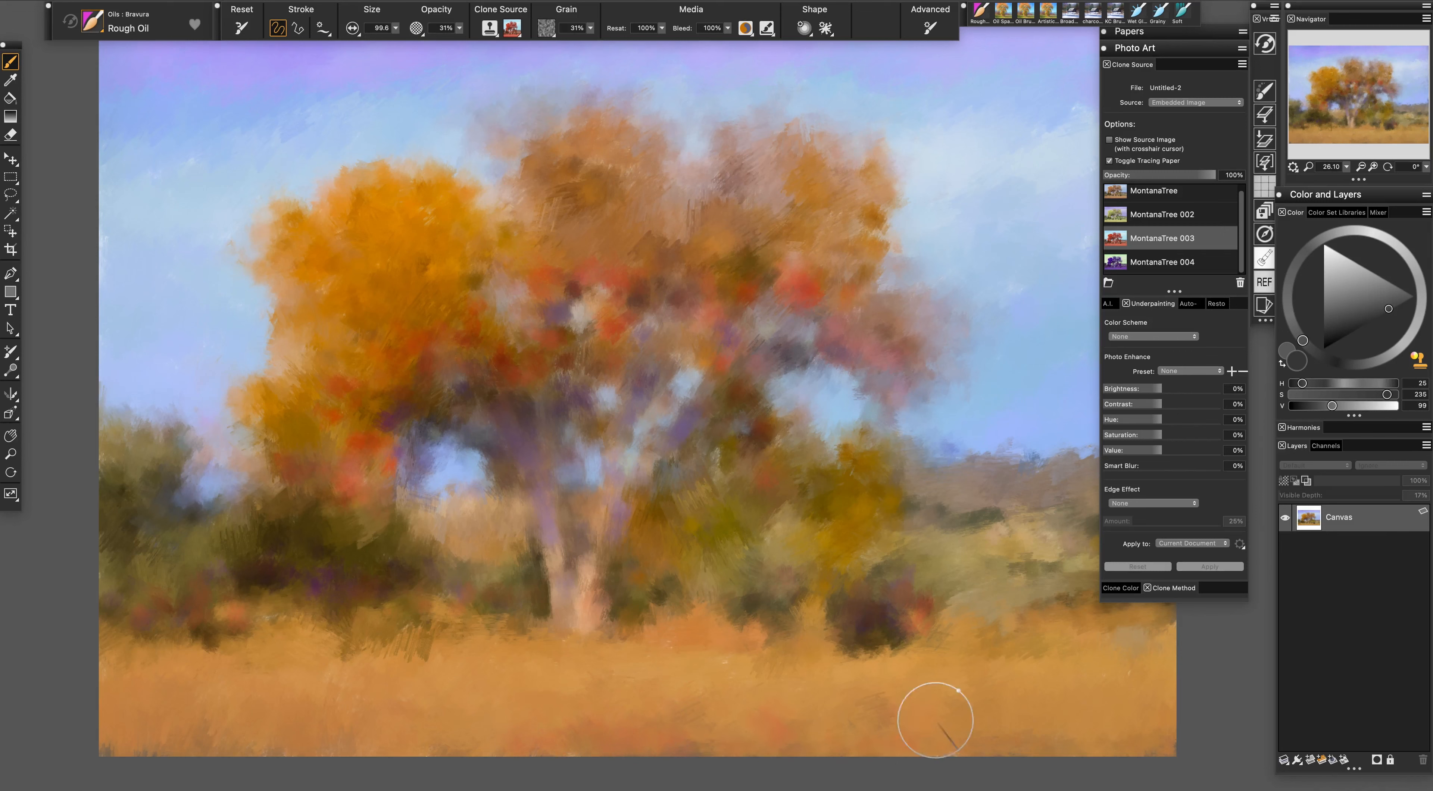
pyautogui.moveTo(1118, 750); pyautogui.dragTo(1157, 726)
pyautogui.moveTo(436, 709)
pyautogui.mouseDown()
pyautogui.moveTo(400, 749)
pyautogui.moveTo(437, 726)
pyautogui.mouseUp()
pyautogui.moveTo(374, 691)
pyautogui.mouseDown()
pyautogui.moveTo(299, 749)
pyautogui.moveTo(232, 739)
pyautogui.moveTo(200, 710)
pyautogui.mouseUp()
# Open the original MontanaTree source over the painting and set its brightness to 6%, saturation to 45% and hue to 1%
pyautogui.click(1192, 191)
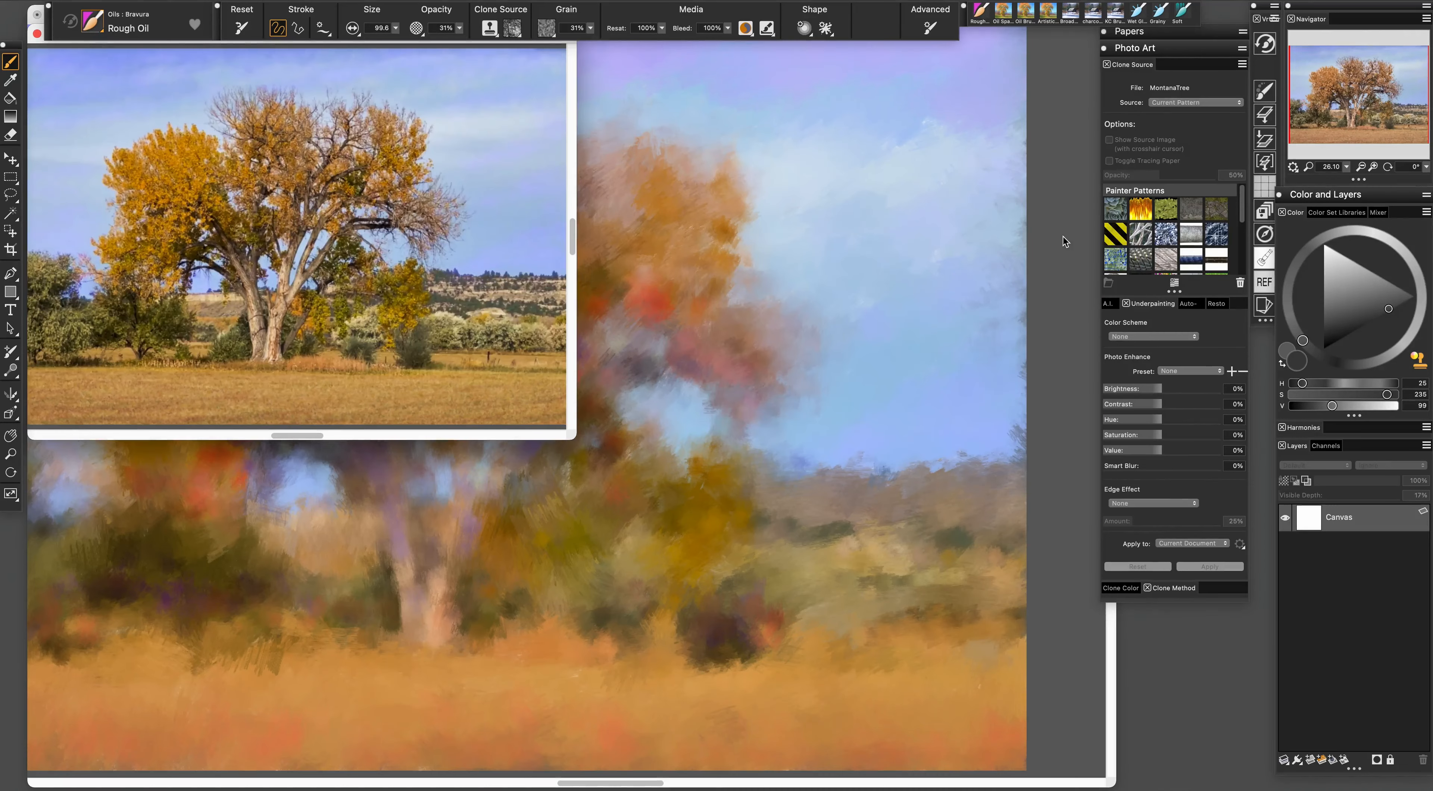
pyautogui.moveTo(34, 41); pyautogui.dragTo(294, 155)
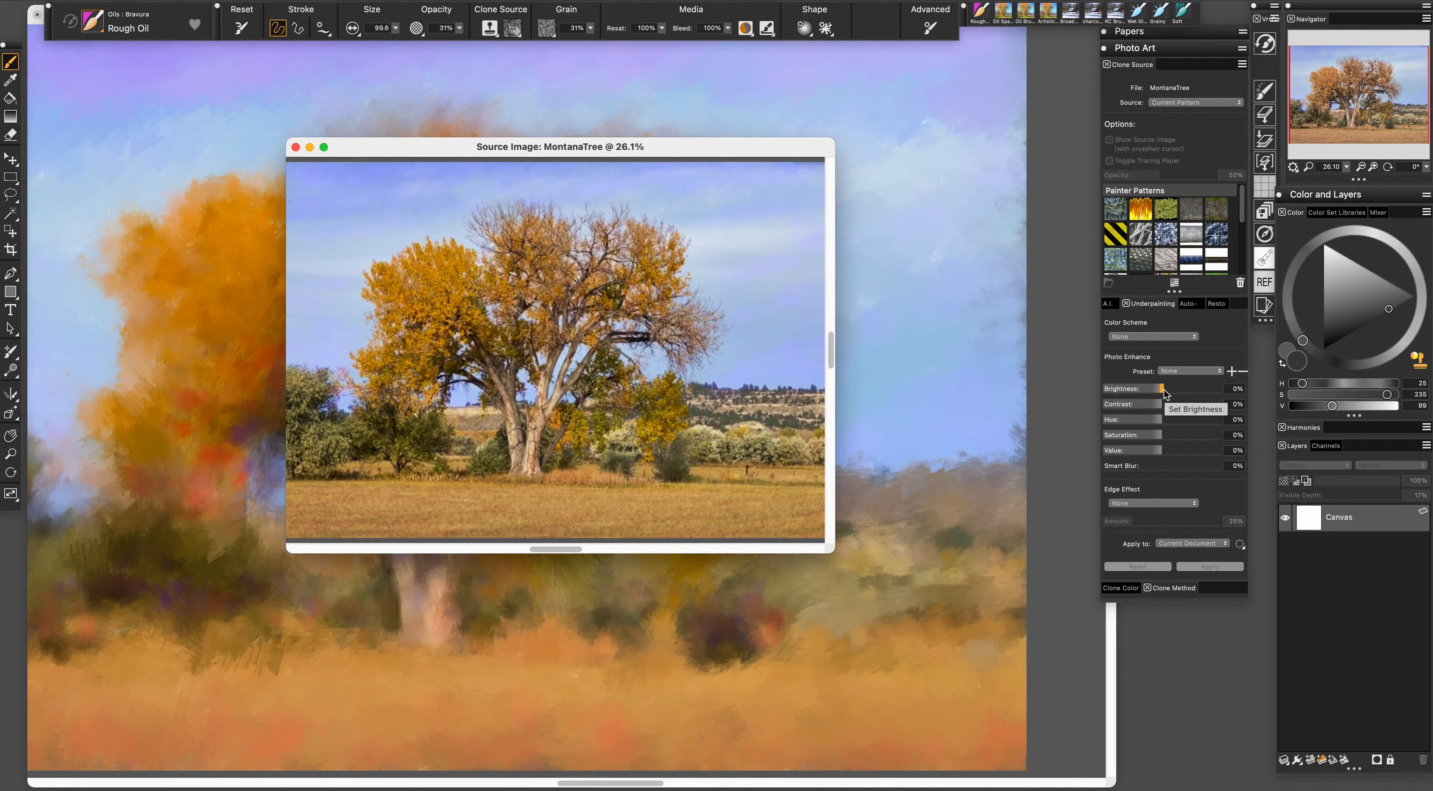
pyautogui.moveTo(1164, 390); pyautogui.dragTo(1165, 389)
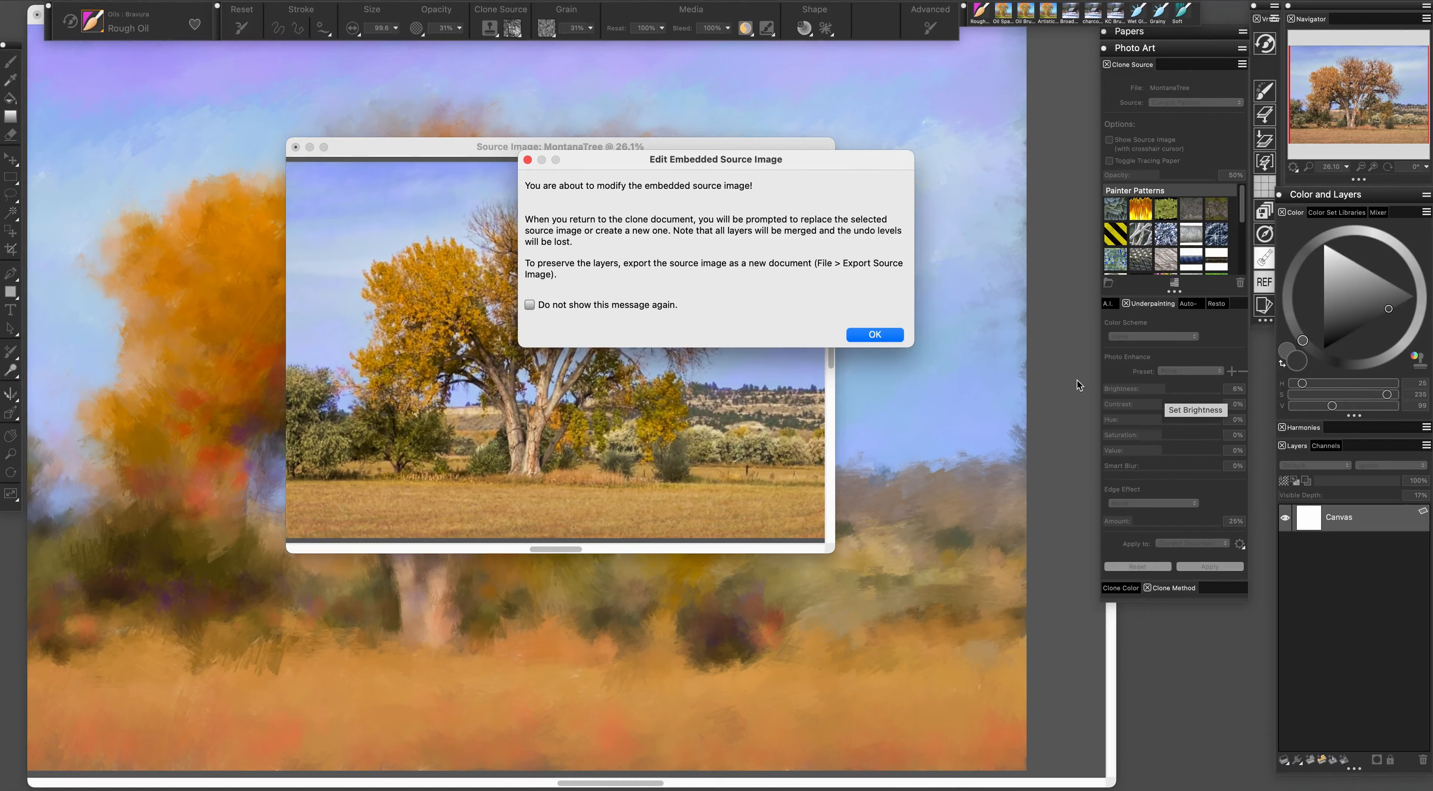
pyautogui.click(867, 334)
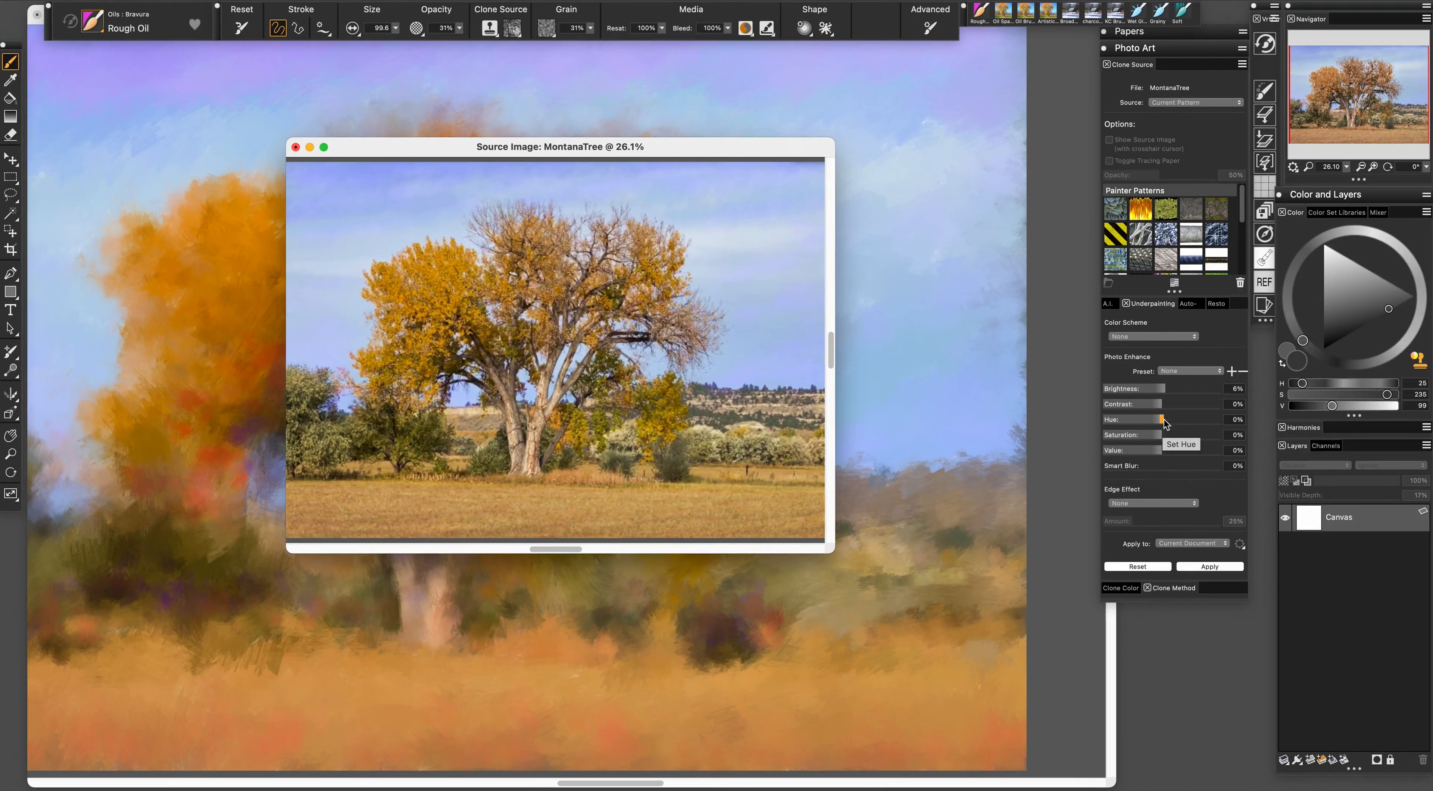
pyautogui.moveTo(1164, 422); pyautogui.dragTo(1173, 432)
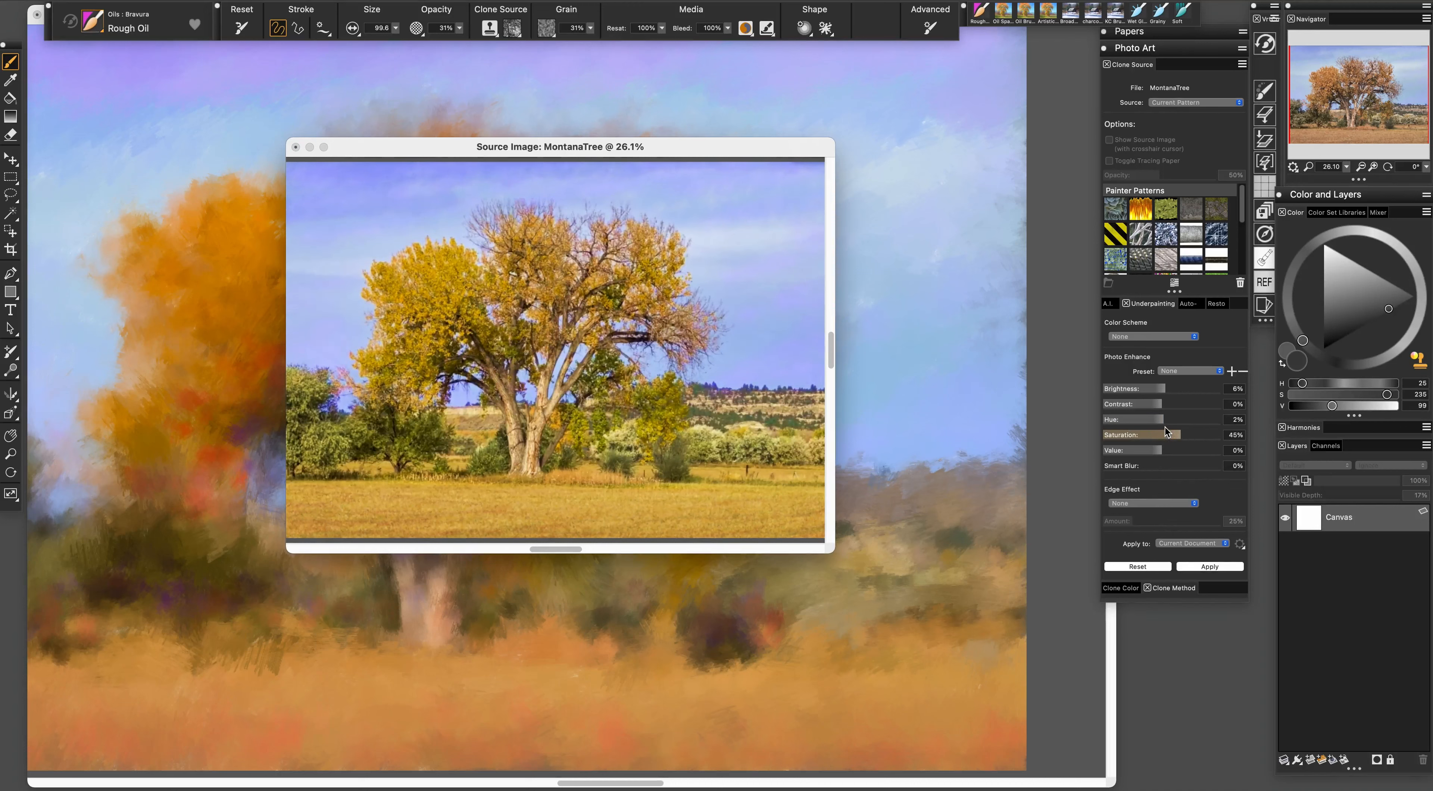
pyautogui.click(1162, 420)
# Set the source's contrast to 13% and value to 10%, and store it as a new embedded image
pyautogui.click(1164, 405)
pyautogui.moveTo(1168, 405); pyautogui.dragTo(1170, 406)
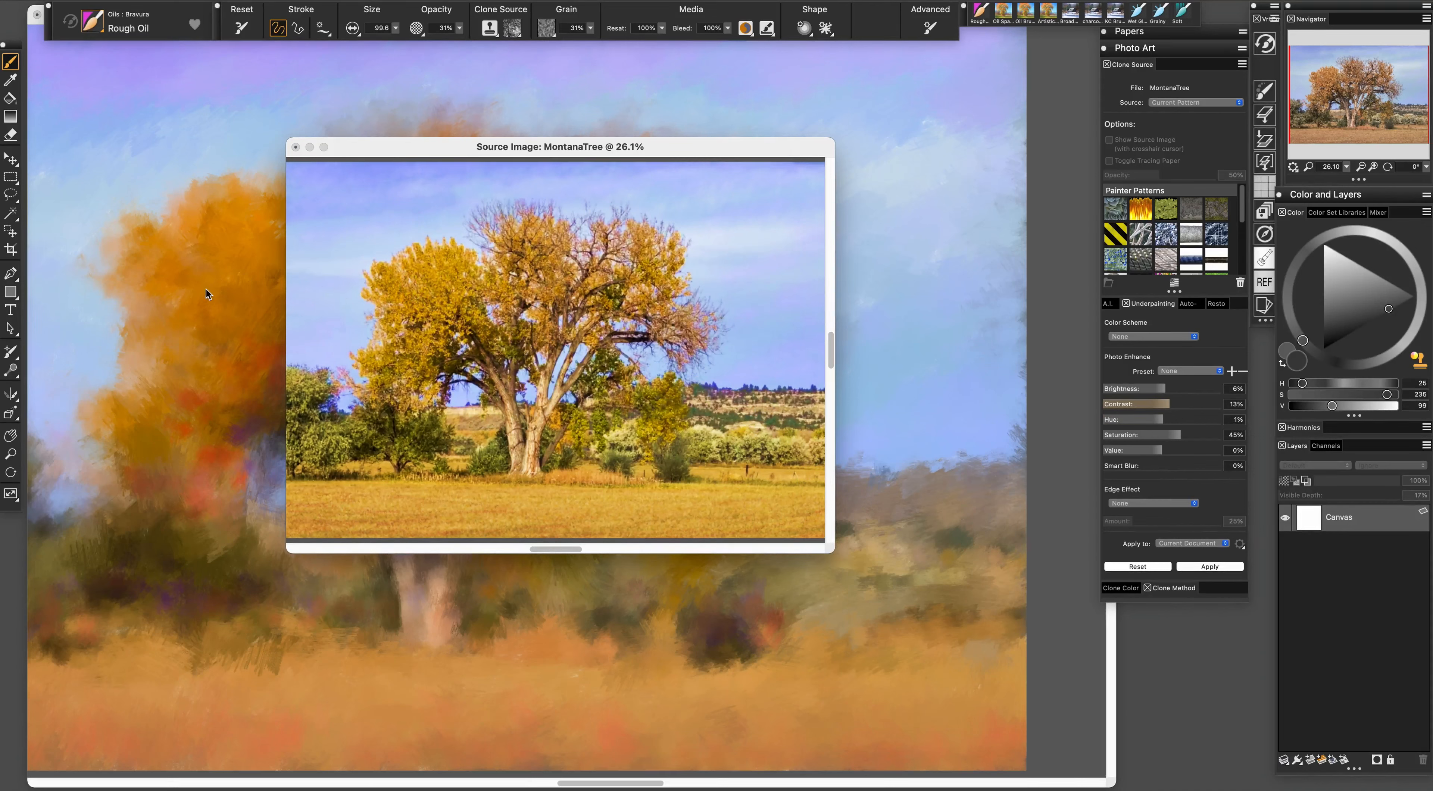
pyautogui.click(1161, 450)
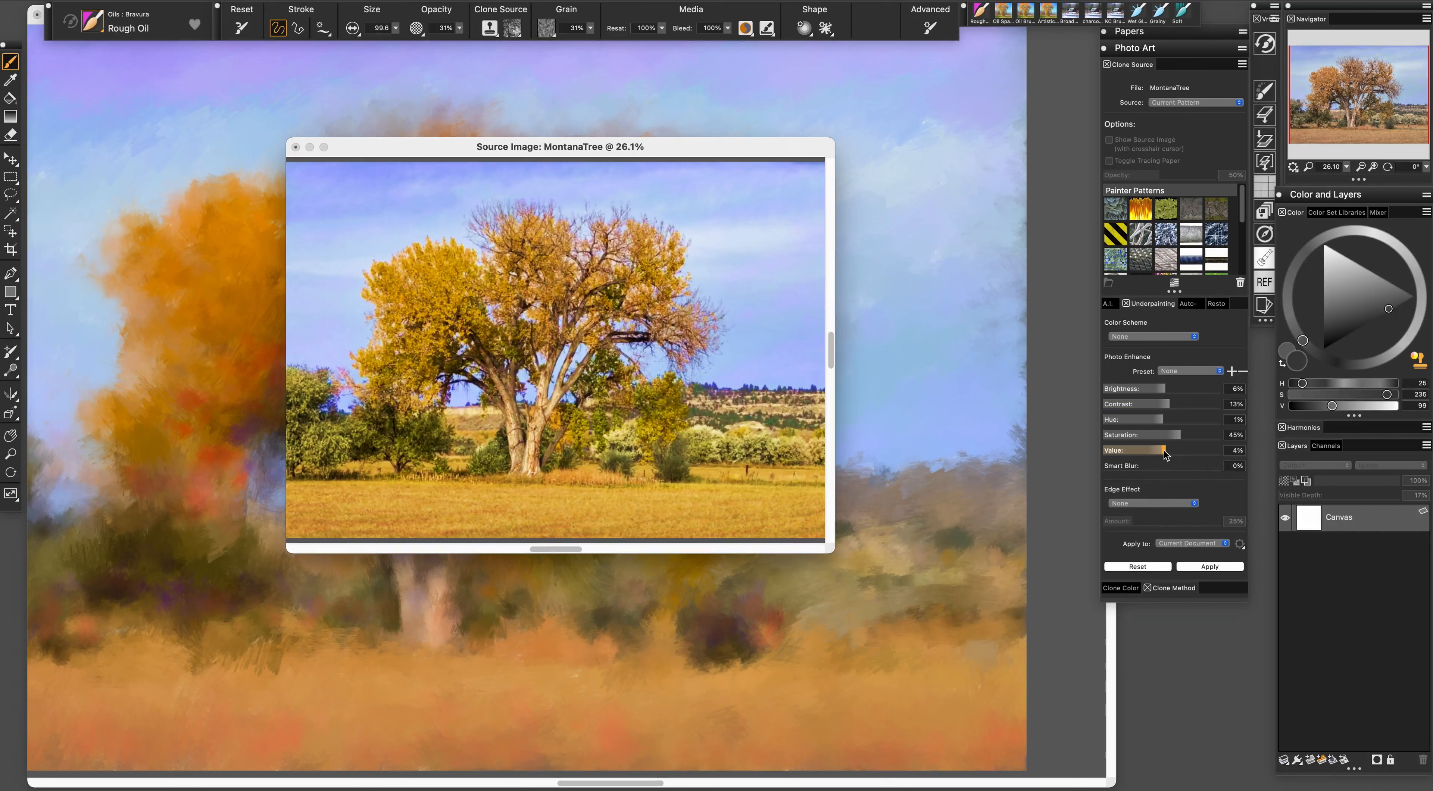
pyautogui.moveTo(1166, 453); pyautogui.dragTo(1166, 453)
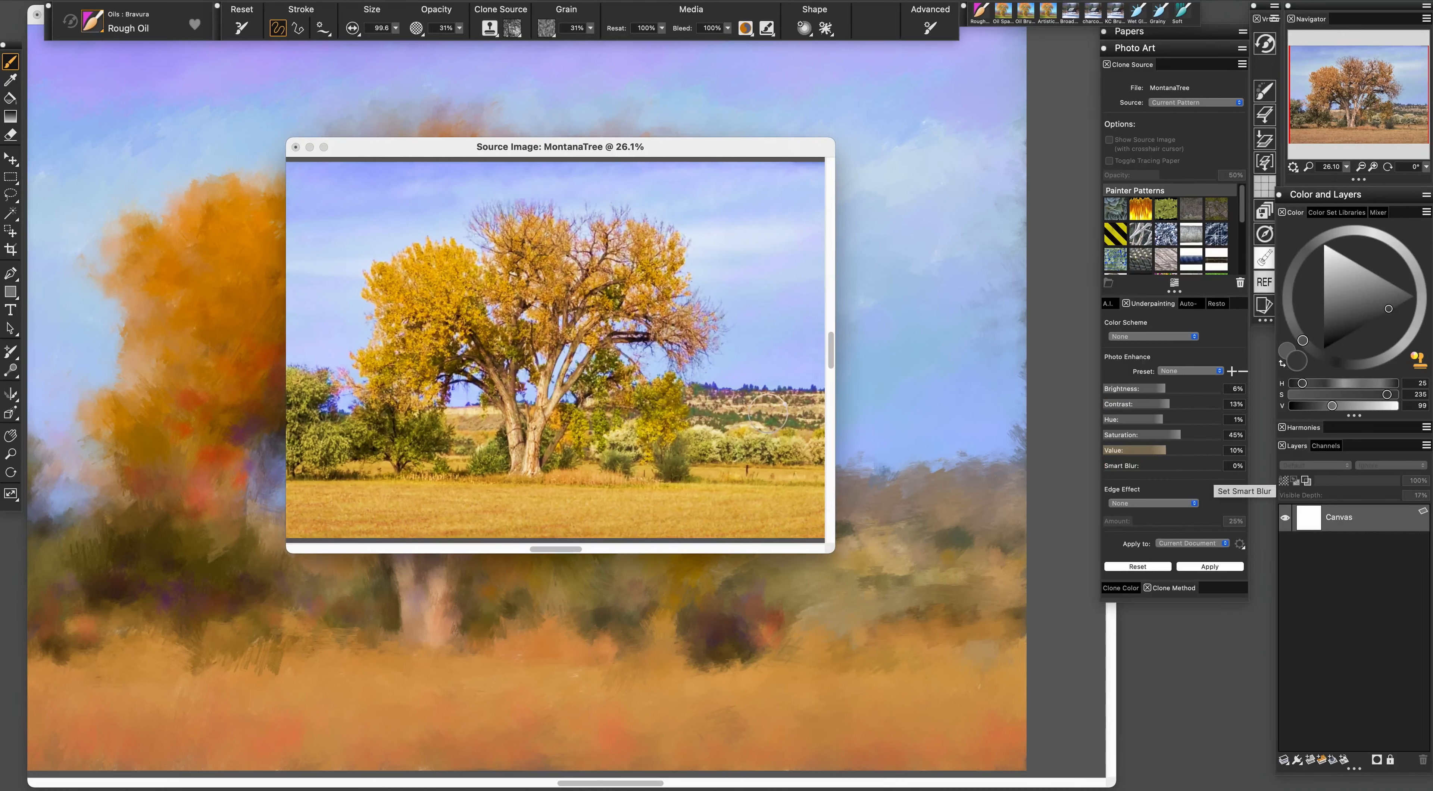
pyautogui.click(296, 147)
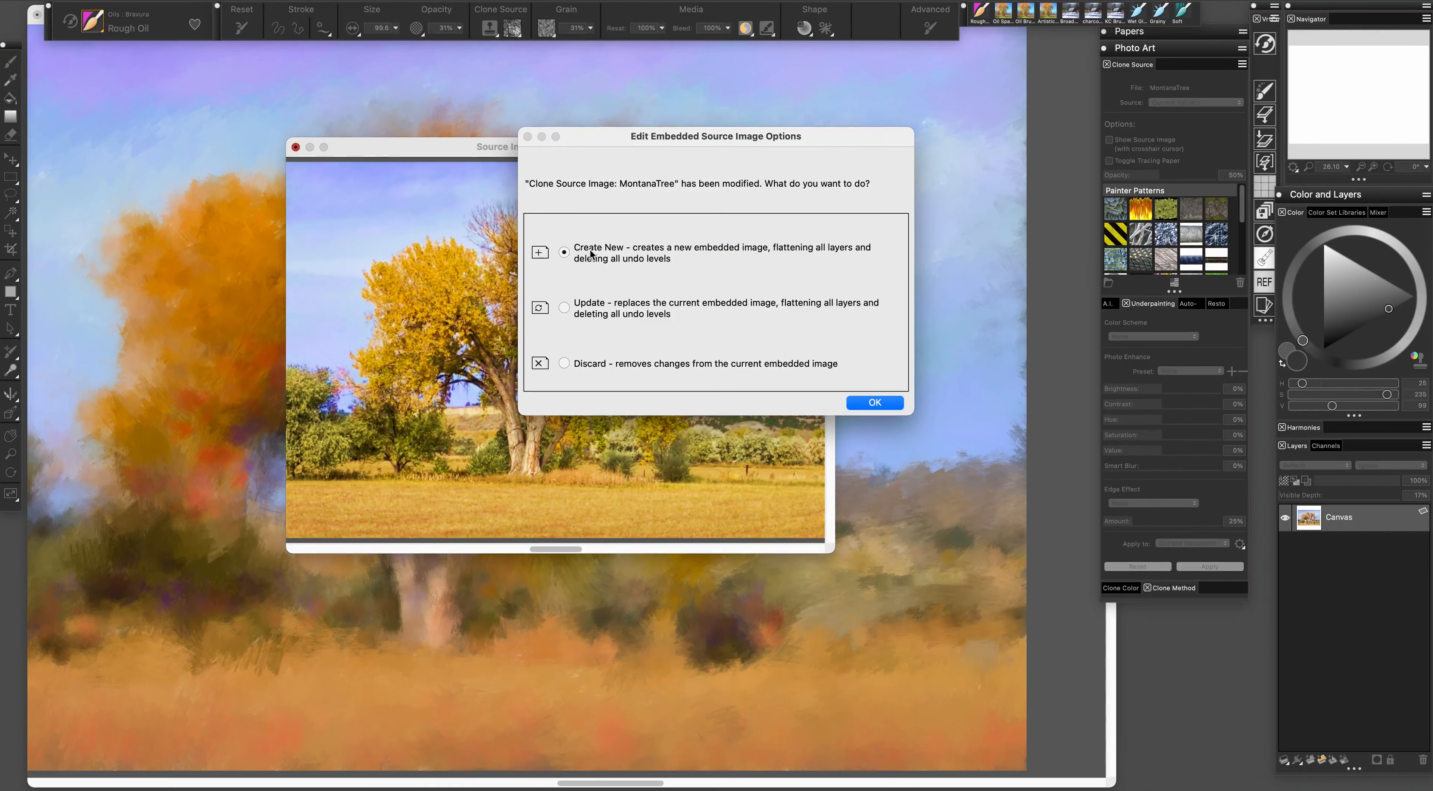
pyautogui.click(858, 399)
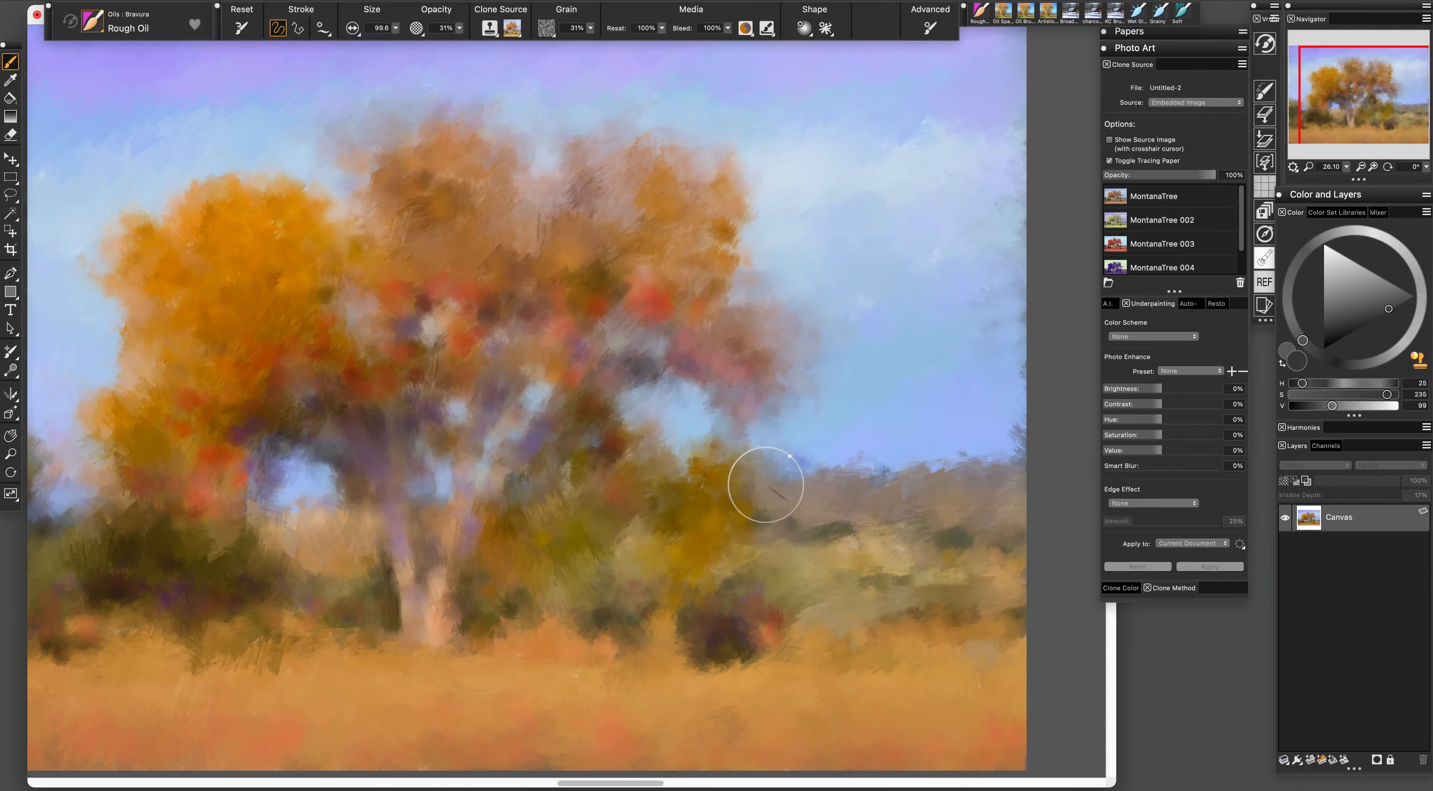
# Paint bright highlights from MontanaTree 005 into the crown, yellow foliage and left bushes with a brush size of about 40
pyautogui.moveTo(1239, 224); pyautogui.dragTo(1241, 245)
pyautogui.click(1213, 263)
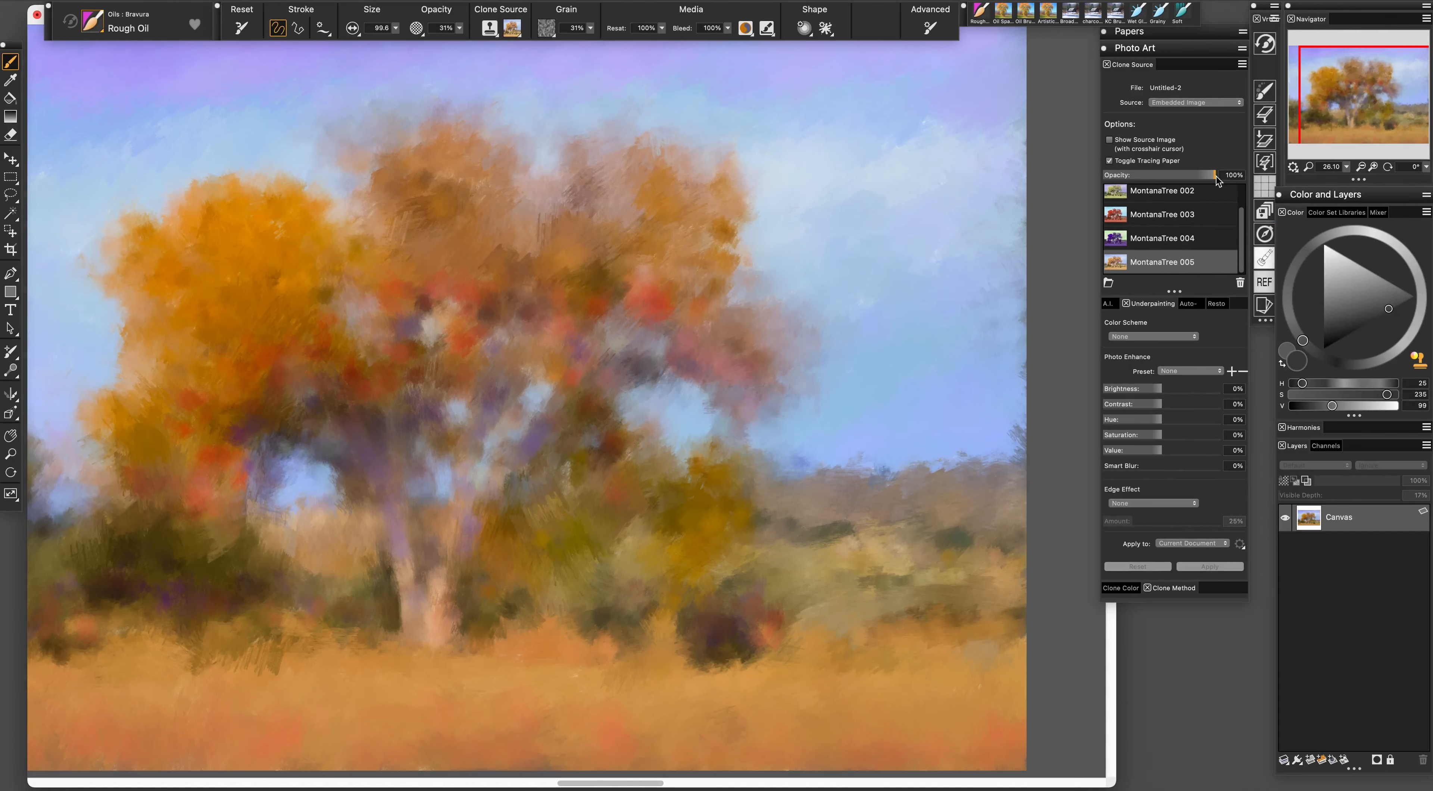
pyautogui.moveTo(1329, 102); pyautogui.dragTo(1275, 112)
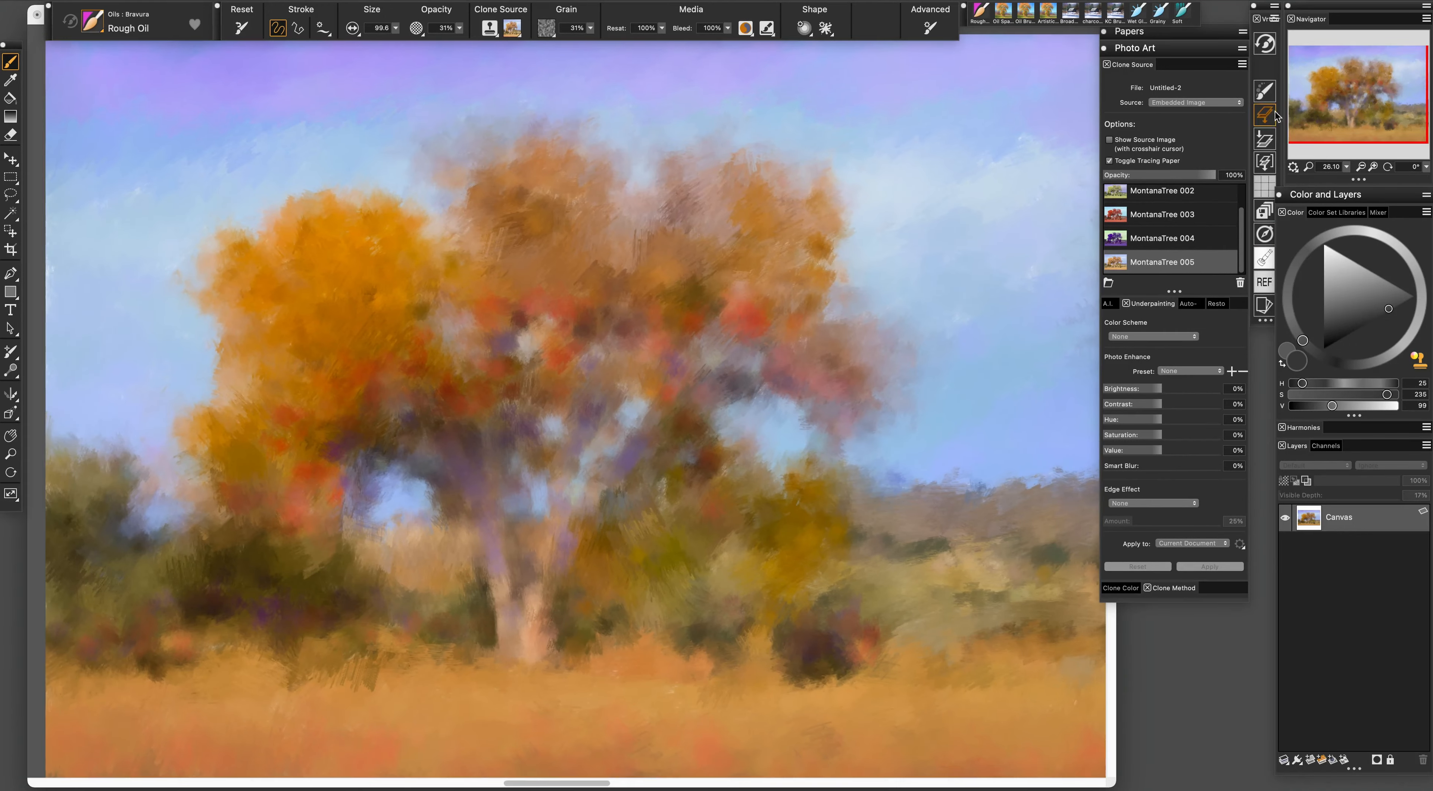
pyautogui.moveTo(352, 337); pyautogui.dragTo(305, 314)
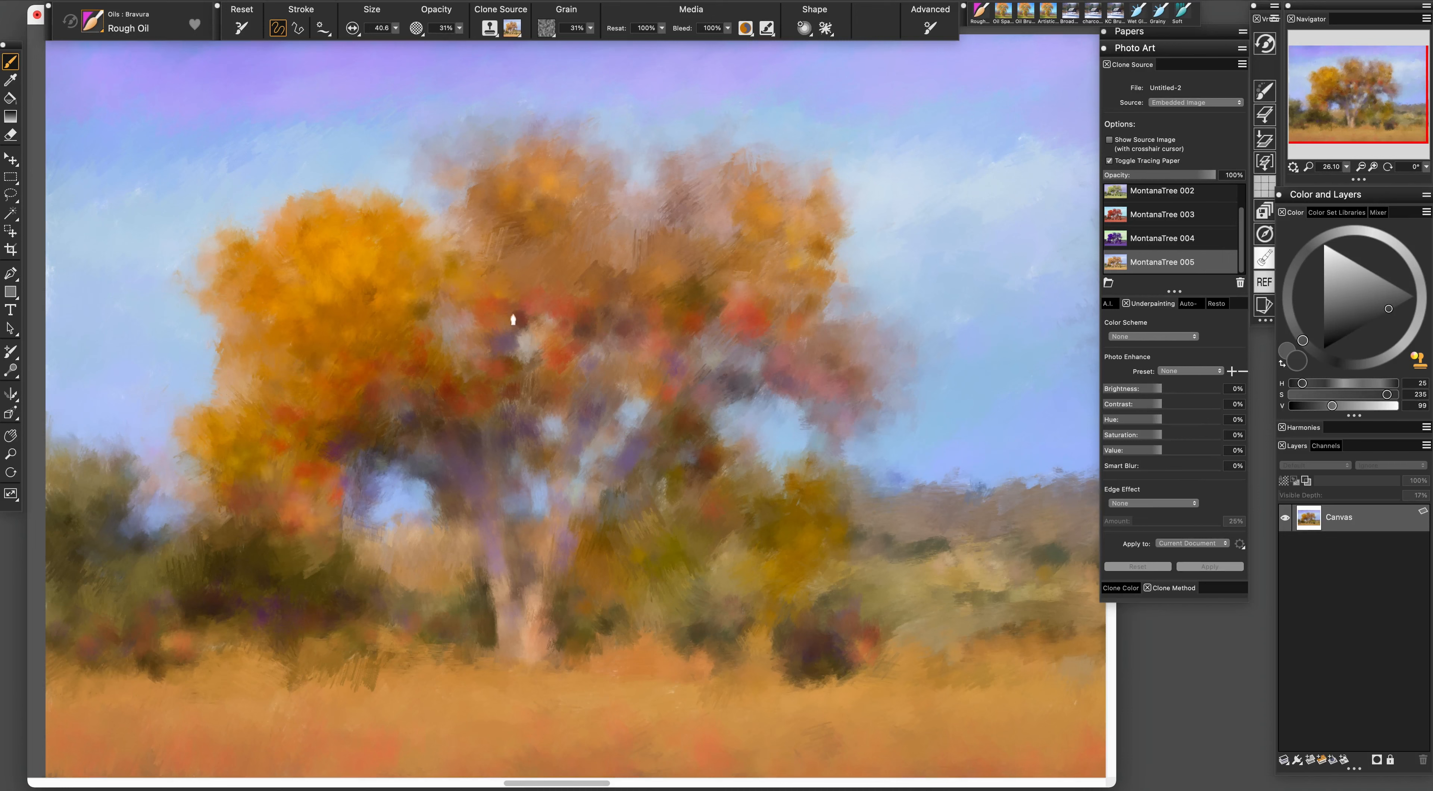
pyautogui.click(719, 253)
pyautogui.click(186, 563)
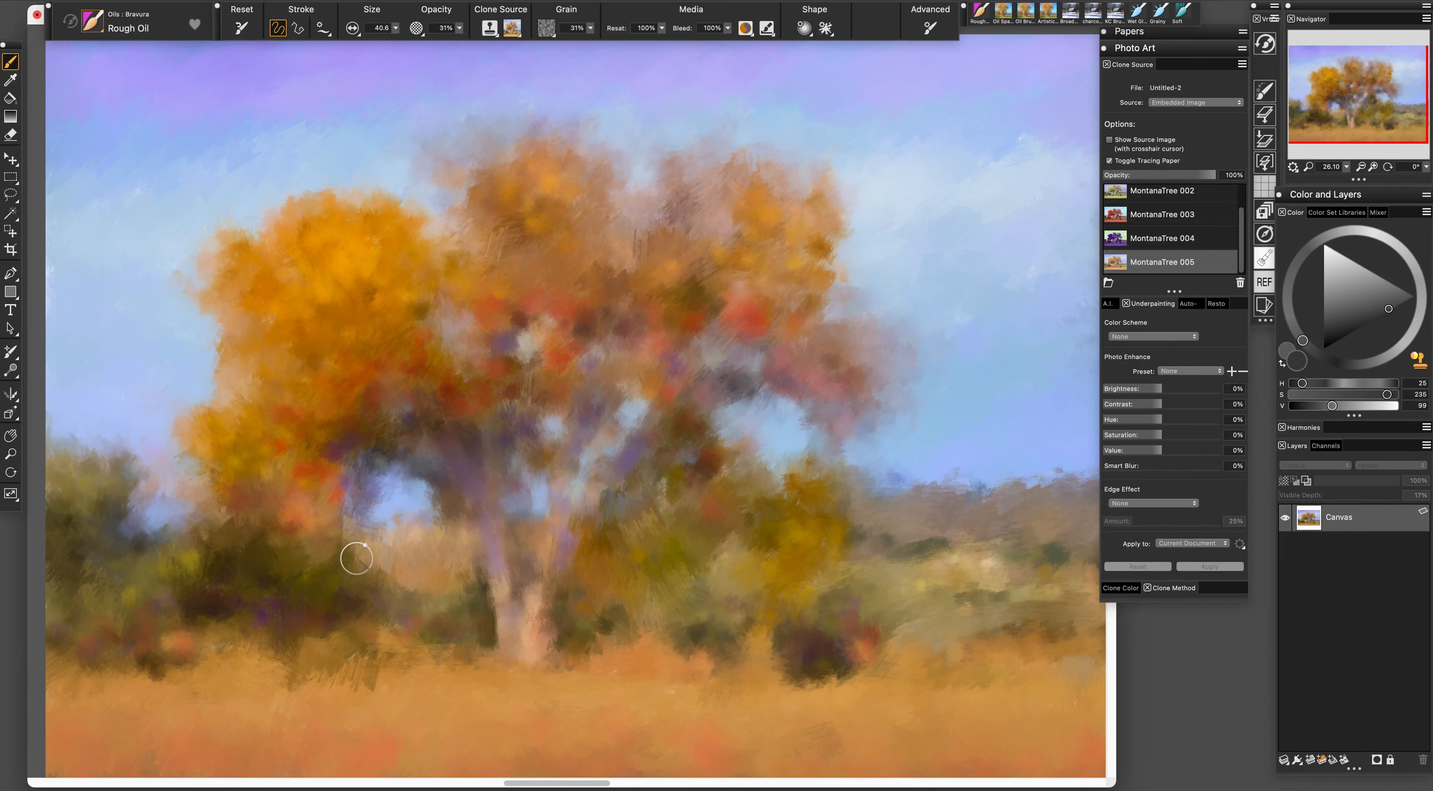
pyautogui.moveTo(210, 585)
pyautogui.mouseDown()
pyautogui.moveTo(176, 606)
pyautogui.moveTo(172, 586)
pyautogui.moveTo(142, 620)
pyautogui.moveTo(114, 606)
pyautogui.moveTo(84, 619)
pyautogui.moveTo(60, 554)
pyautogui.mouseUp()
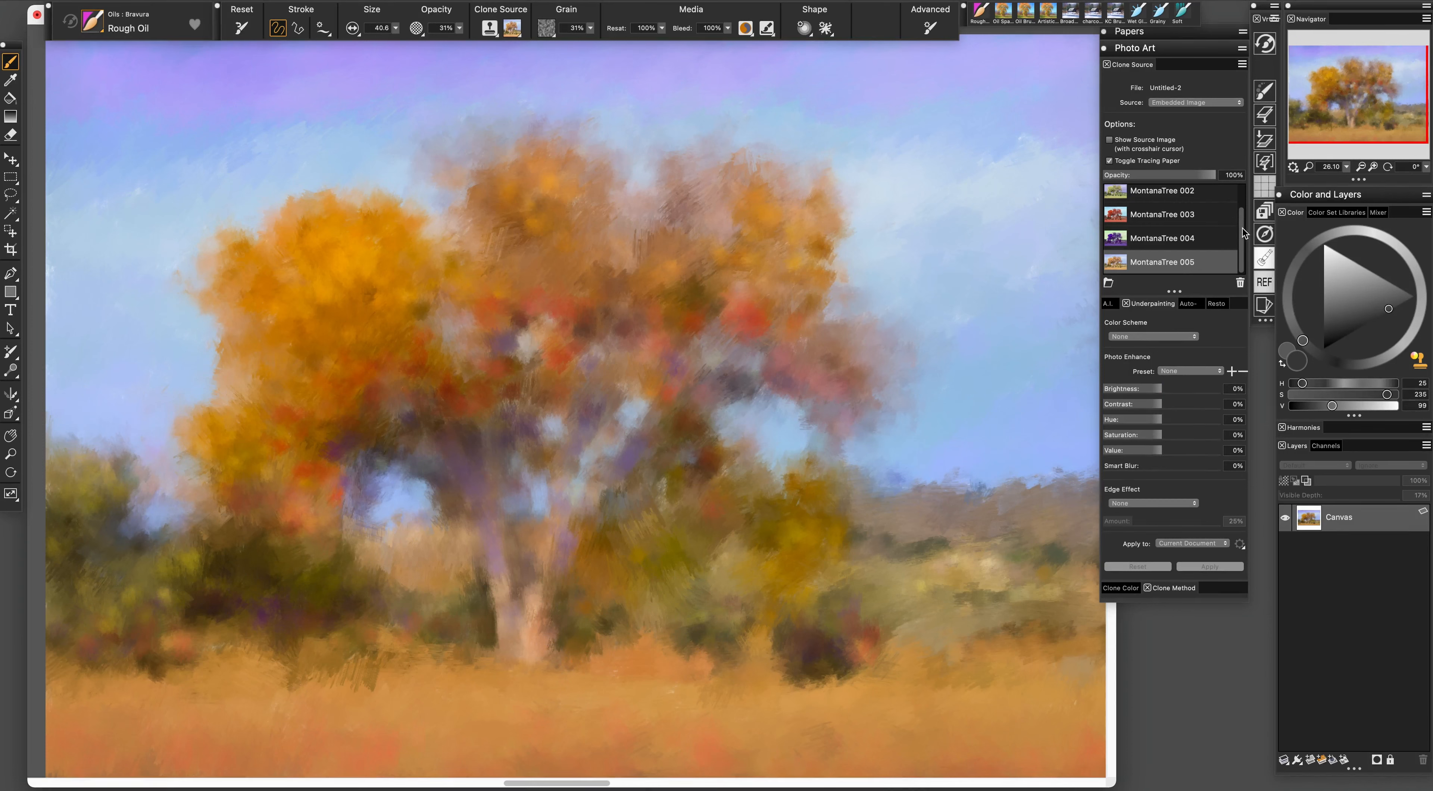
# Restore soft trunk and branch detail from the original MontanaTree source using the Cloners: Touch-up Soft brush at size 34.3 and 41% opacity
pyautogui.moveTo(1243, 228)
pyautogui.mouseDown()
pyautogui.moveTo(1243, 200)
pyautogui.moveTo(1243, 238)
pyautogui.mouseUp()
pyautogui.click(12, 494)
pyautogui.click(28, 494)
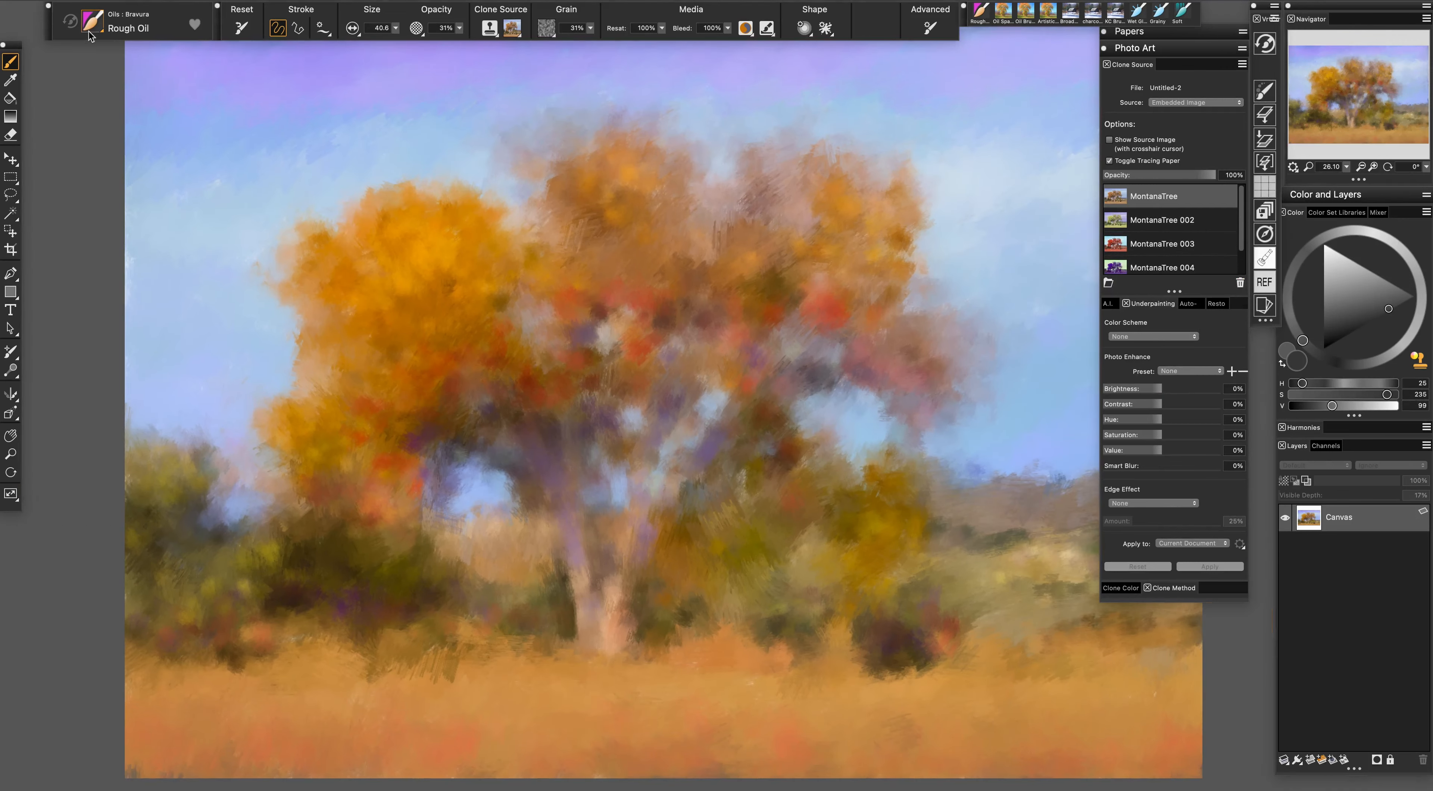
pyautogui.click(97, 25)
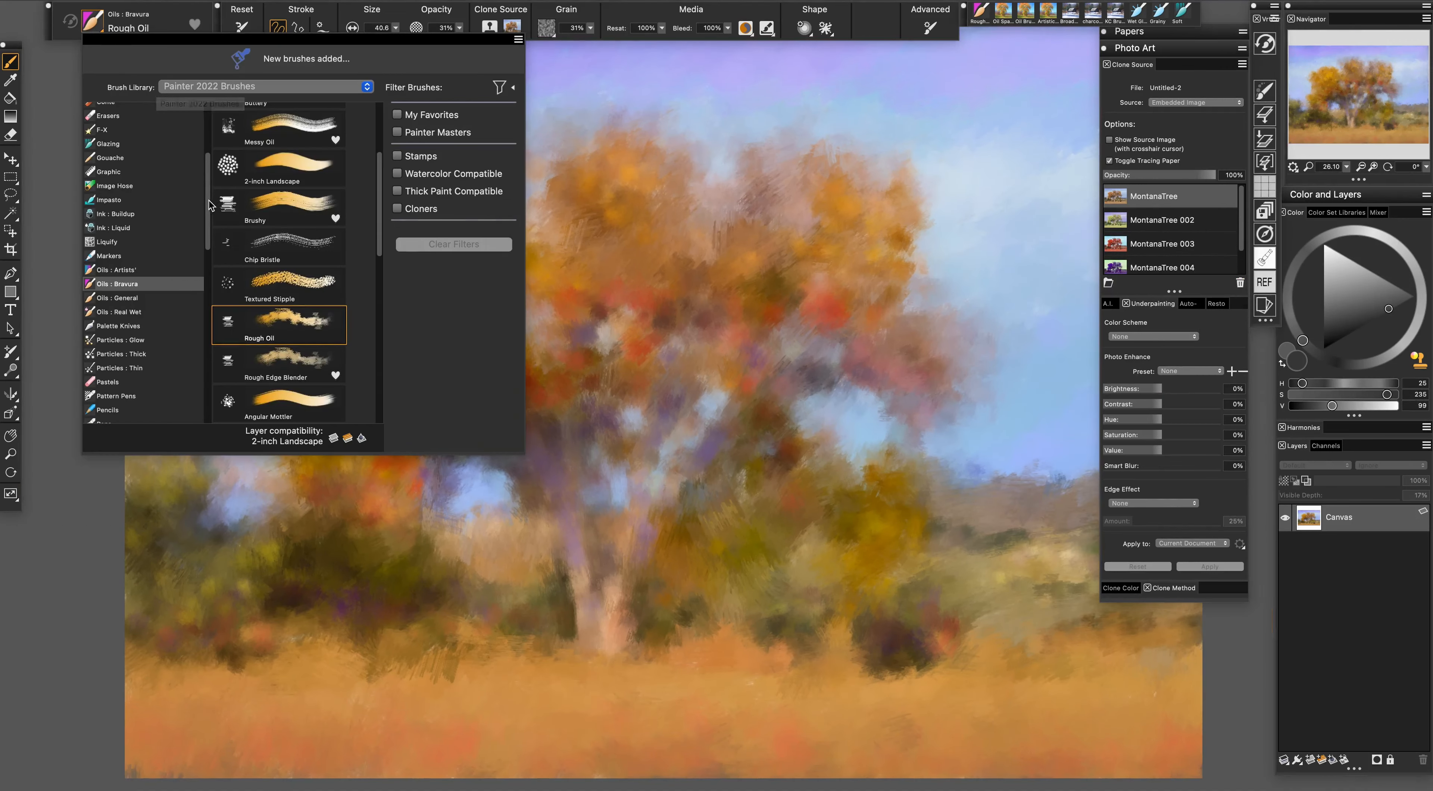
pyautogui.moveTo(210, 210); pyautogui.dragTo(211, 161)
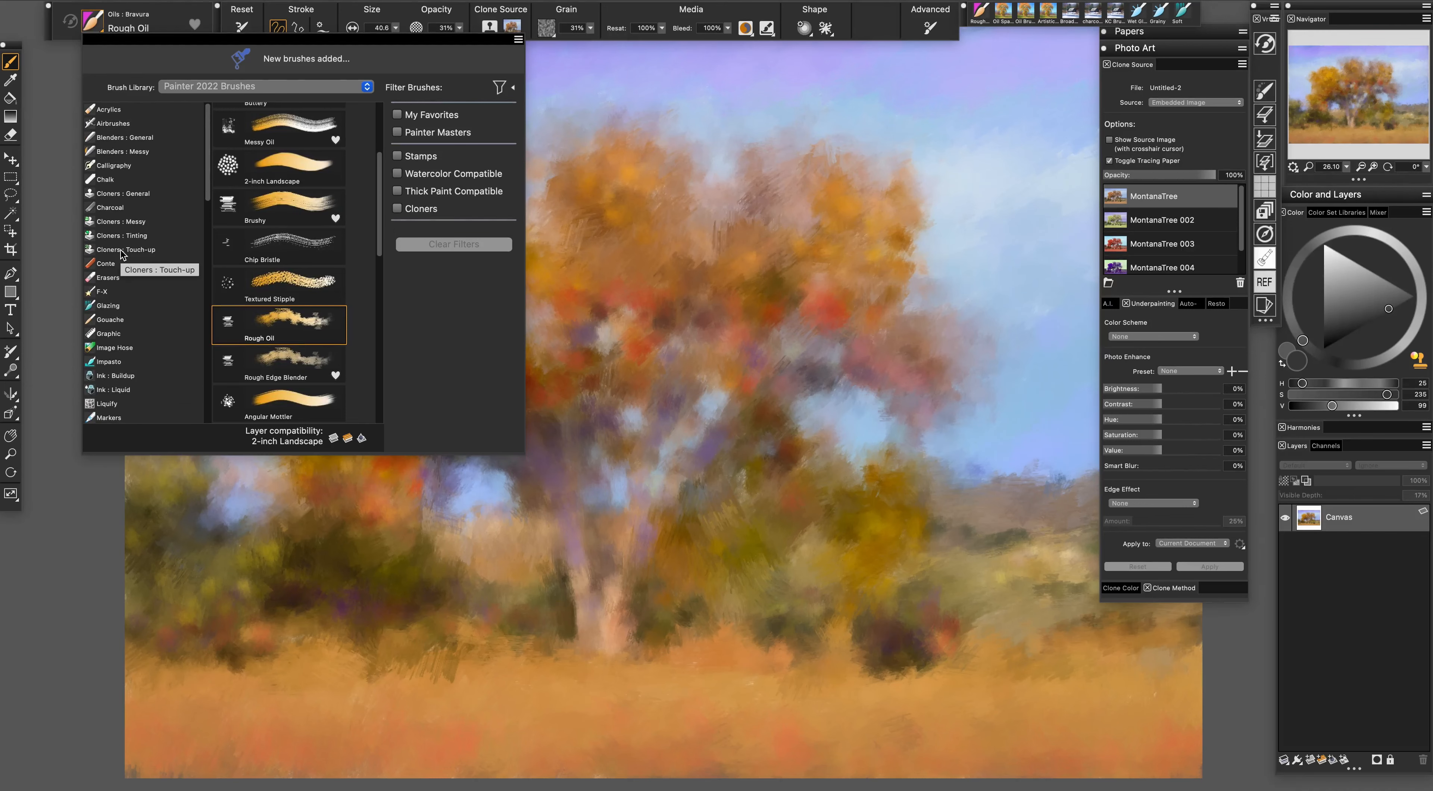
pyautogui.click(123, 249)
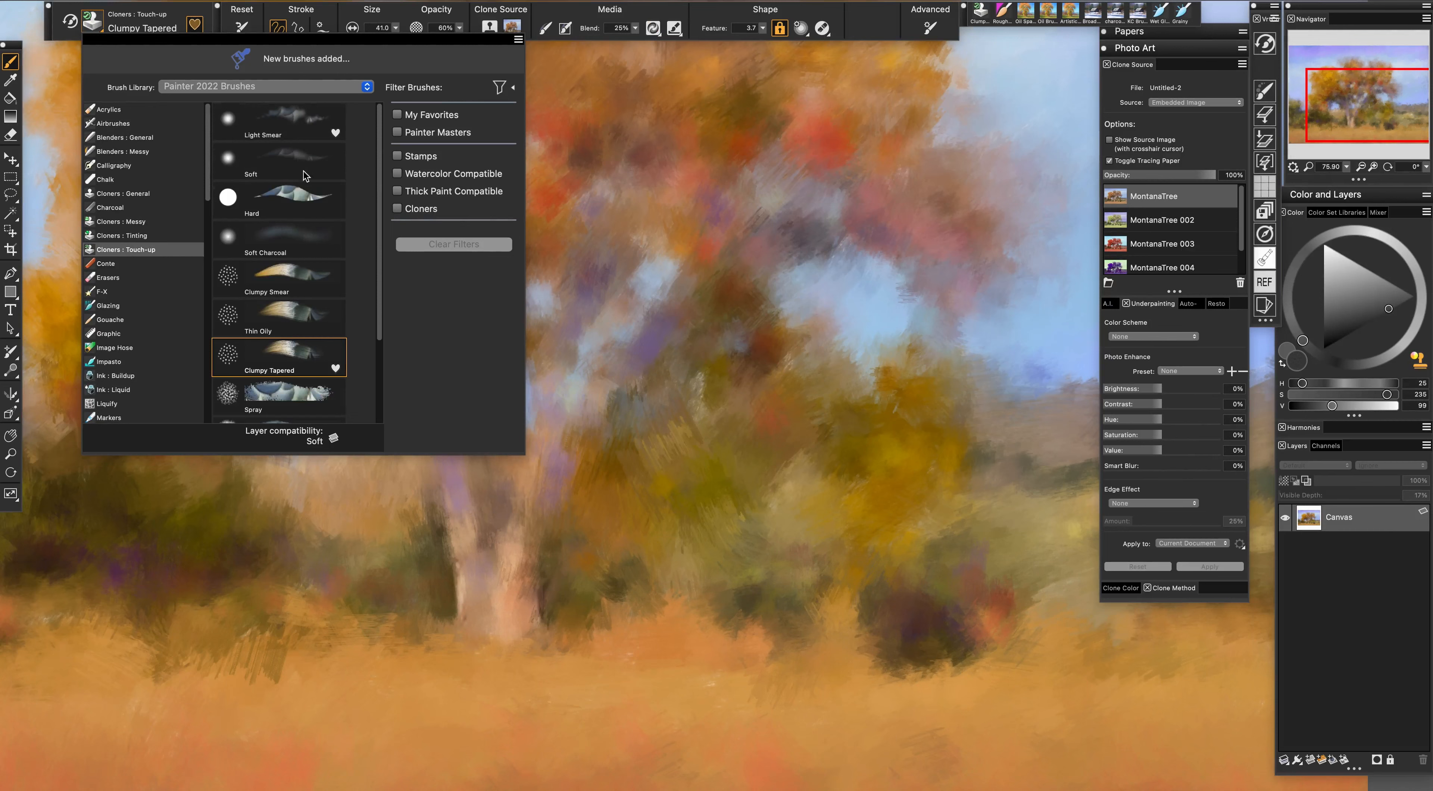
pyautogui.click(303, 167)
pyautogui.moveTo(477, 523); pyautogui.dragTo(478, 524)
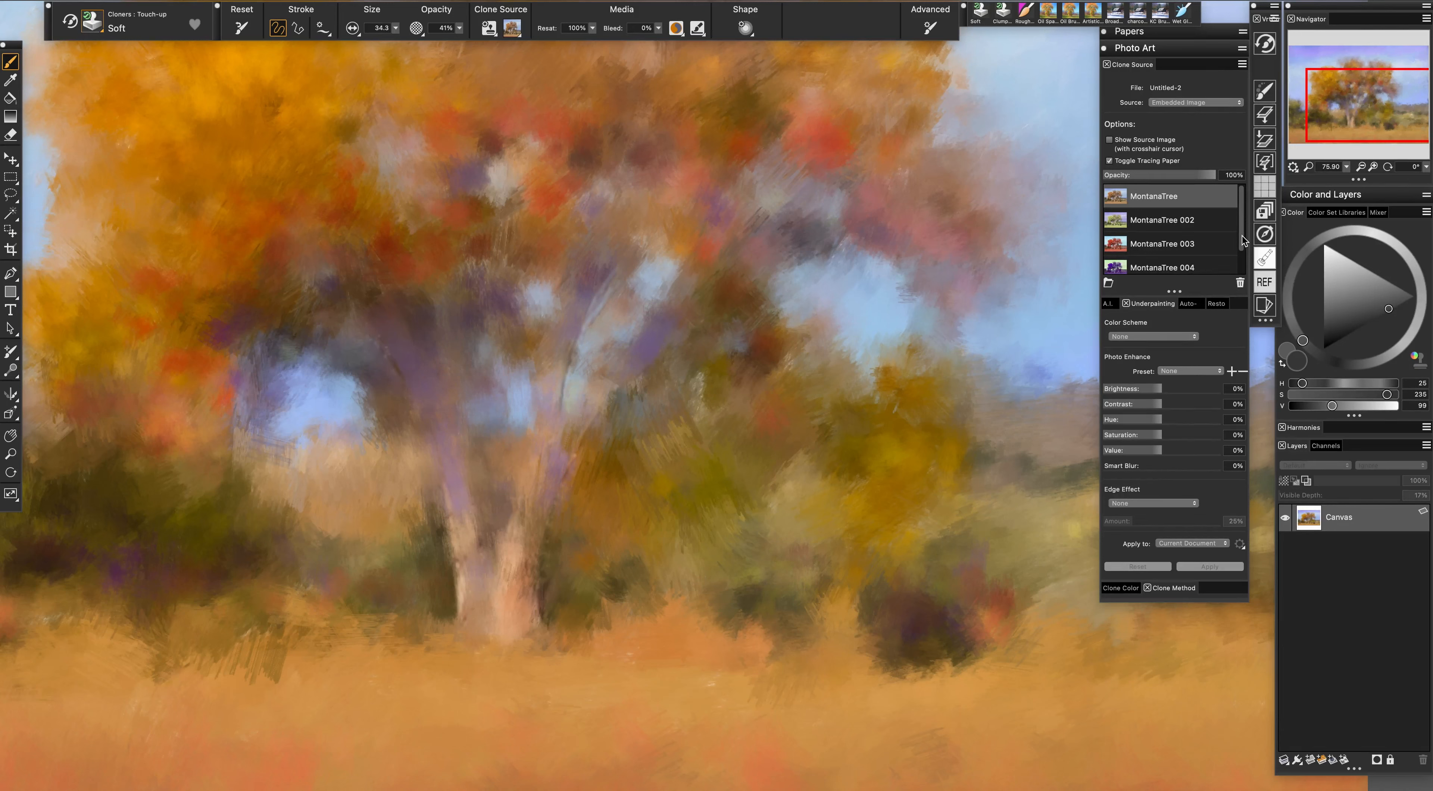
# Switch the clone source to MontanaTree 004 and brush its colours softly along the trunks and central branches
pyautogui.scroll(-1, 1243, 240)
pyautogui.click(1162, 238)
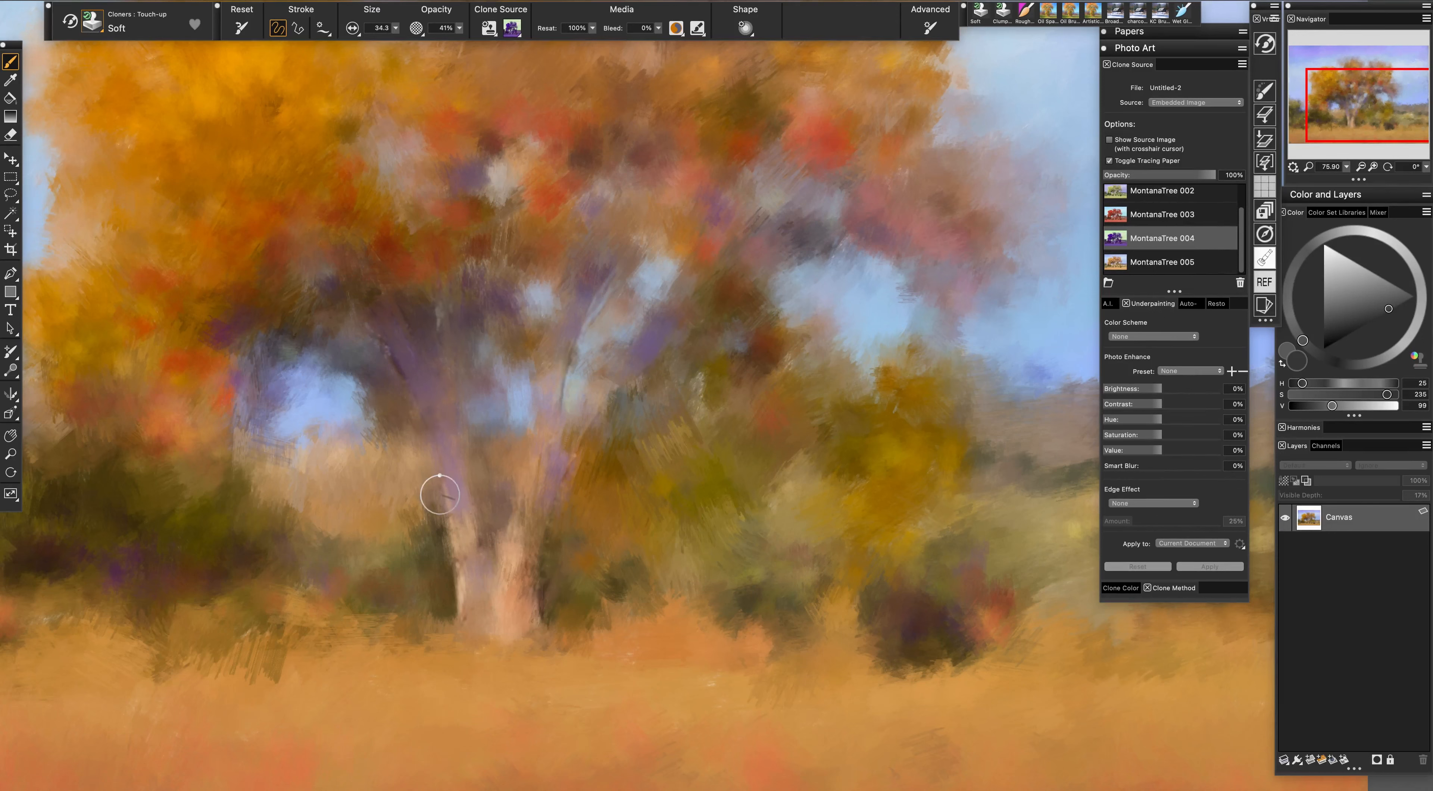
pyautogui.moveTo(453, 431); pyautogui.dragTo(446, 419)
pyautogui.moveTo(511, 297); pyautogui.dragTo(539, 384)
pyautogui.moveTo(597, 273)
pyautogui.mouseDown()
pyautogui.moveTo(626, 256)
pyautogui.moveTo(576, 336)
pyautogui.moveTo(586, 327)
pyautogui.mouseUp()
pyautogui.moveTo(630, 269)
pyautogui.mouseDown()
pyautogui.moveTo(652, 268)
pyautogui.moveTo(631, 282)
pyautogui.moveTo(693, 258)
pyautogui.mouseUp()
pyautogui.moveTo(602, 313)
pyautogui.mouseDown()
pyautogui.moveTo(618, 312)
pyautogui.moveTo(595, 336)
pyautogui.mouseUp()
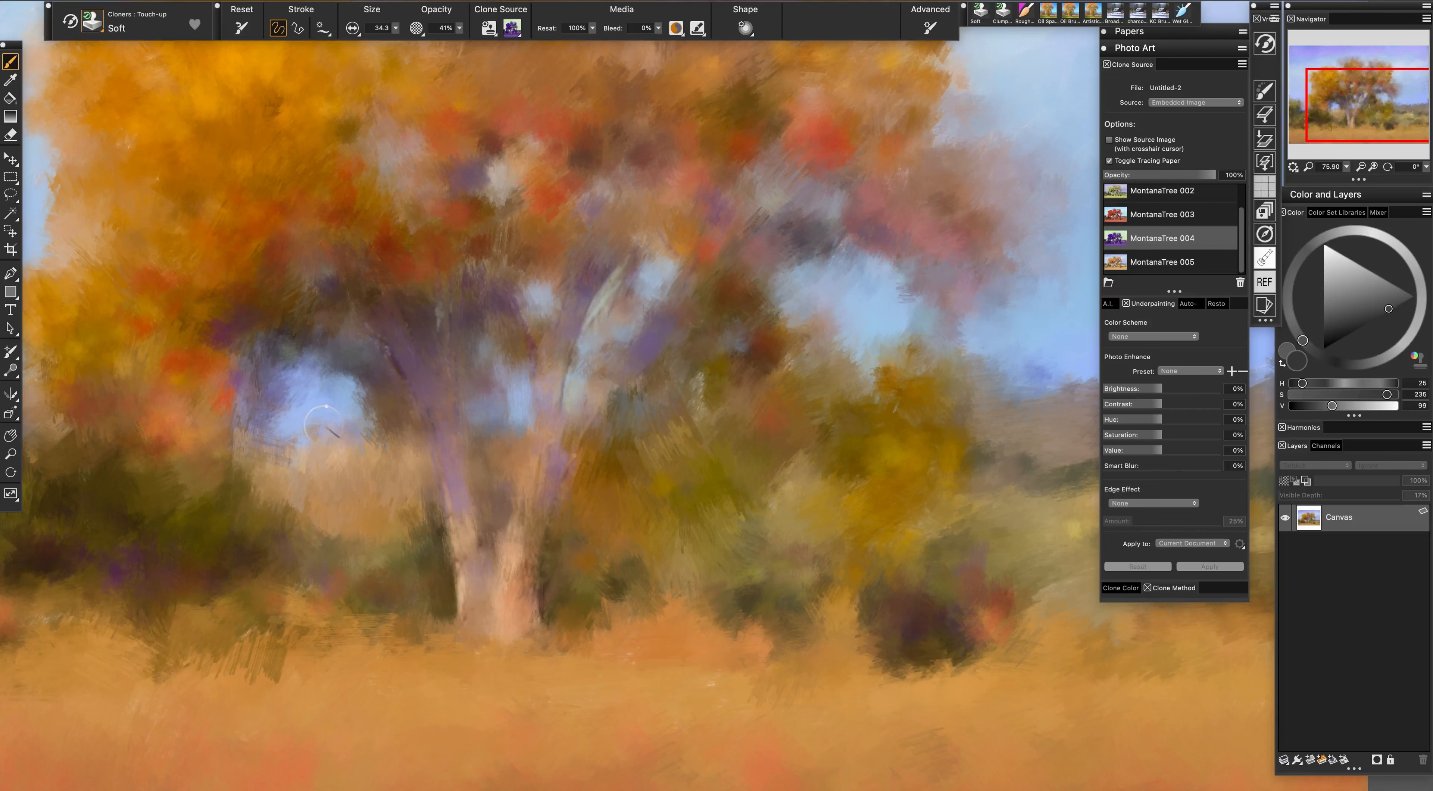
# Add soft MontanaTree 004 accents around the sky opening left of the trunks, in the lower crown and along both trunks
pyautogui.moveTo(246, 383)
pyautogui.mouseDown()
pyautogui.moveTo(245, 352)
pyautogui.moveTo(235, 366)
pyautogui.mouseUp()
pyautogui.moveTo(322, 290); pyautogui.dragTo(329, 276)
pyautogui.moveTo(551, 146); pyautogui.dragTo(549, 179)
pyautogui.moveTo(453, 384); pyautogui.dragTo(455, 462)
pyautogui.moveTo(547, 459); pyautogui.dragTo(539, 384)
pyautogui.moveTo(529, 446); pyautogui.dragTo(550, 329)
# Switch to the Clumpy Tapered brush from Cloners: Touch-up and make the original MontanaTree the clone source
pyautogui.click(99, 24)
pyautogui.click(284, 122)
pyautogui.moveTo(379, 172); pyautogui.dragTo(377, 236)
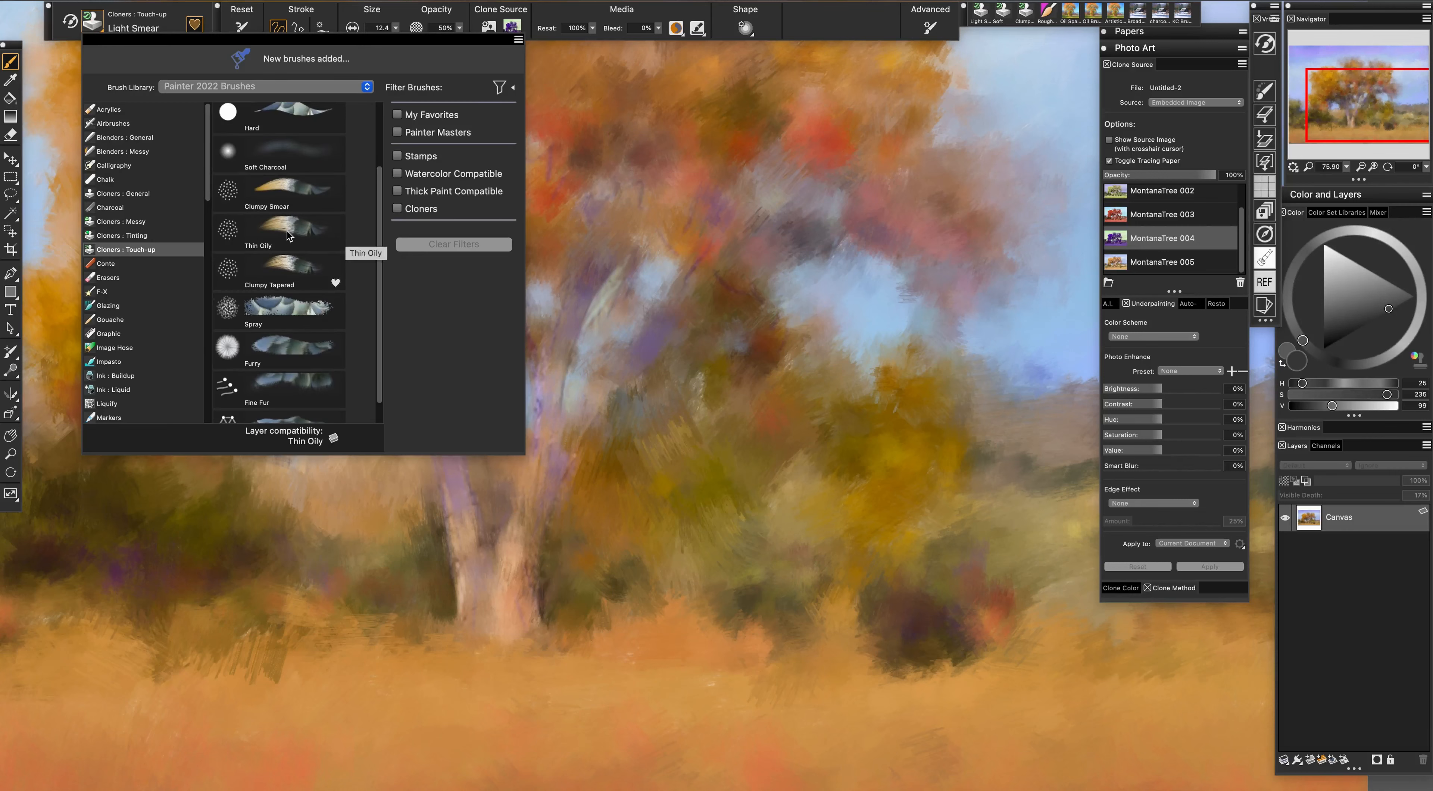
pyautogui.click(281, 269)
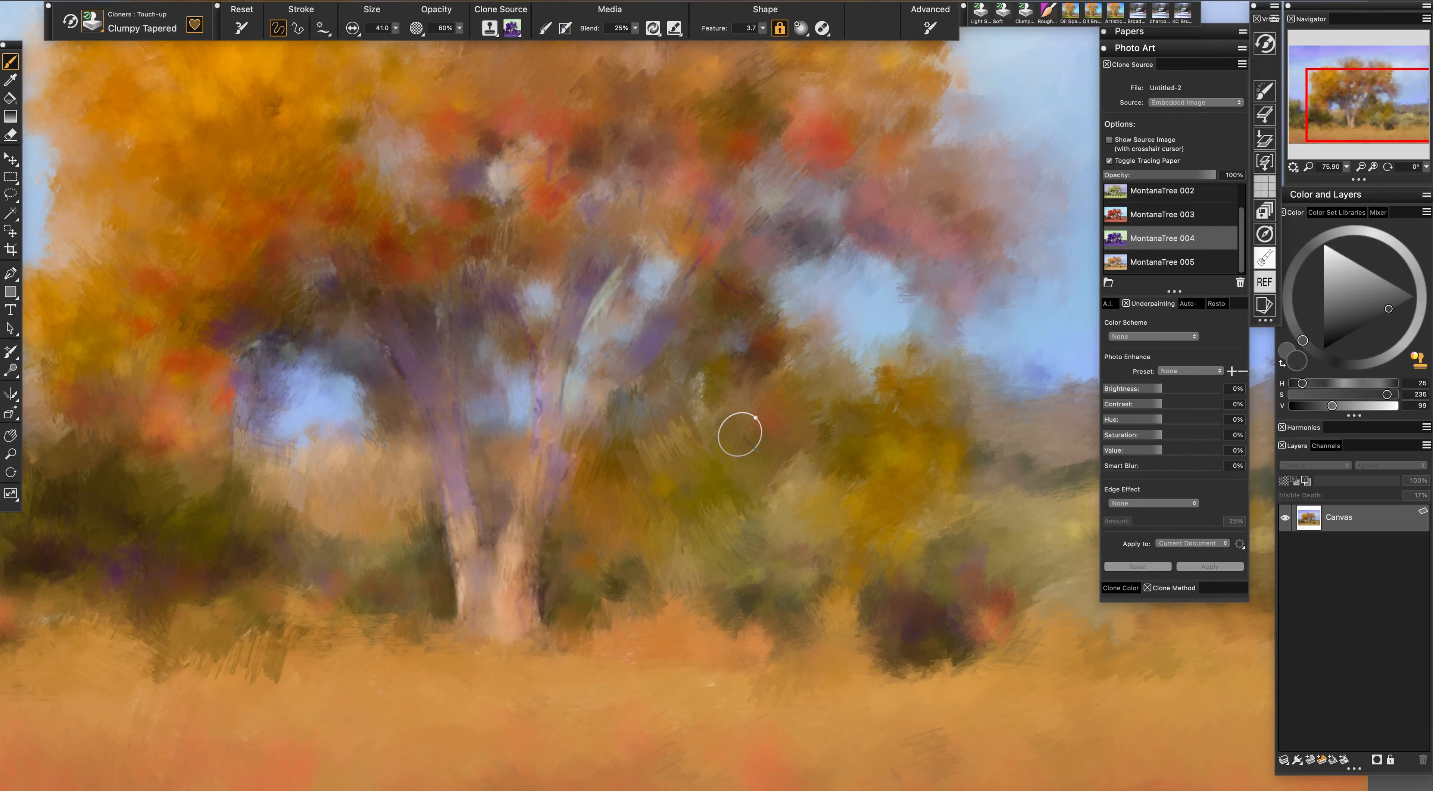
pyautogui.moveTo(1241, 239); pyautogui.dragTo(1240, 205)
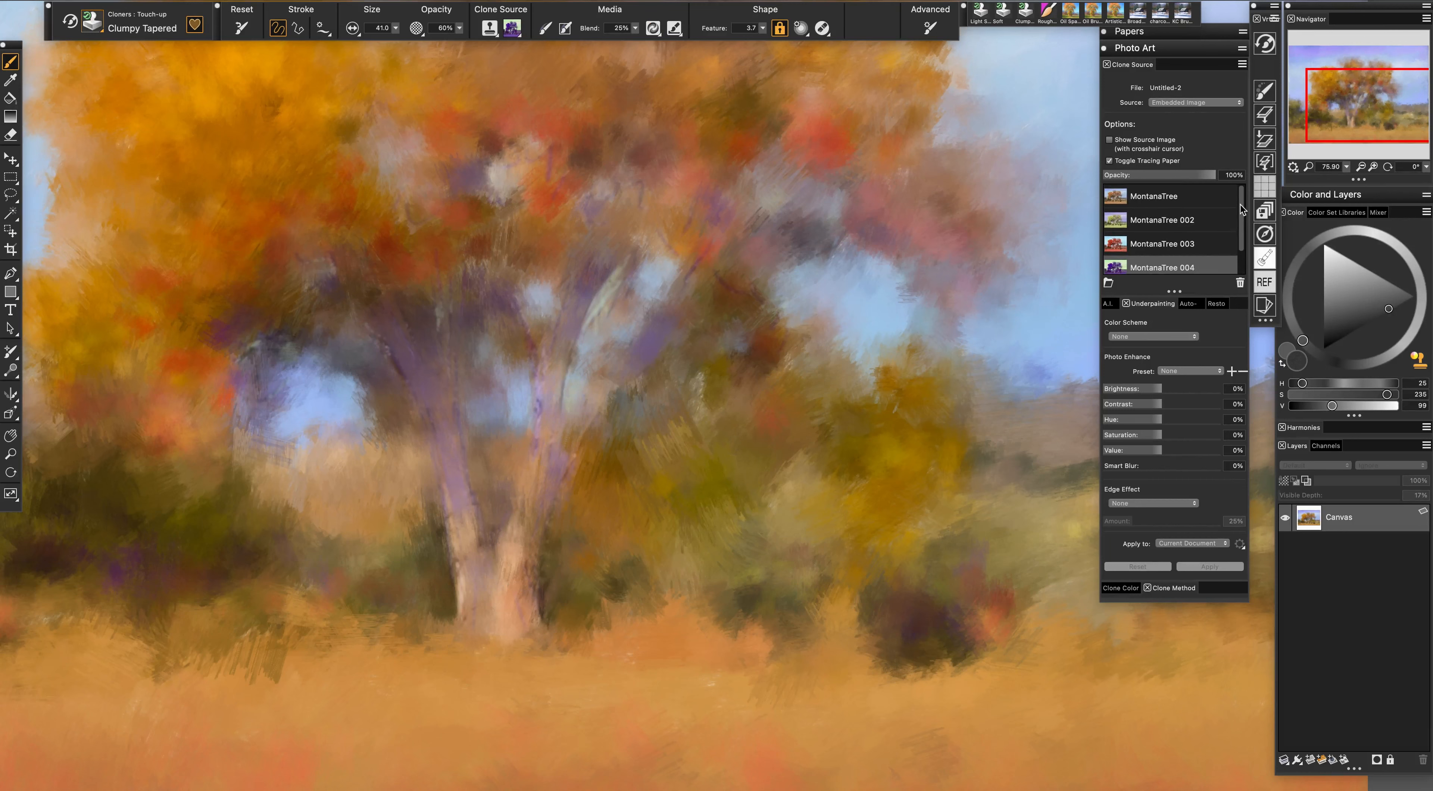
pyautogui.click(1193, 197)
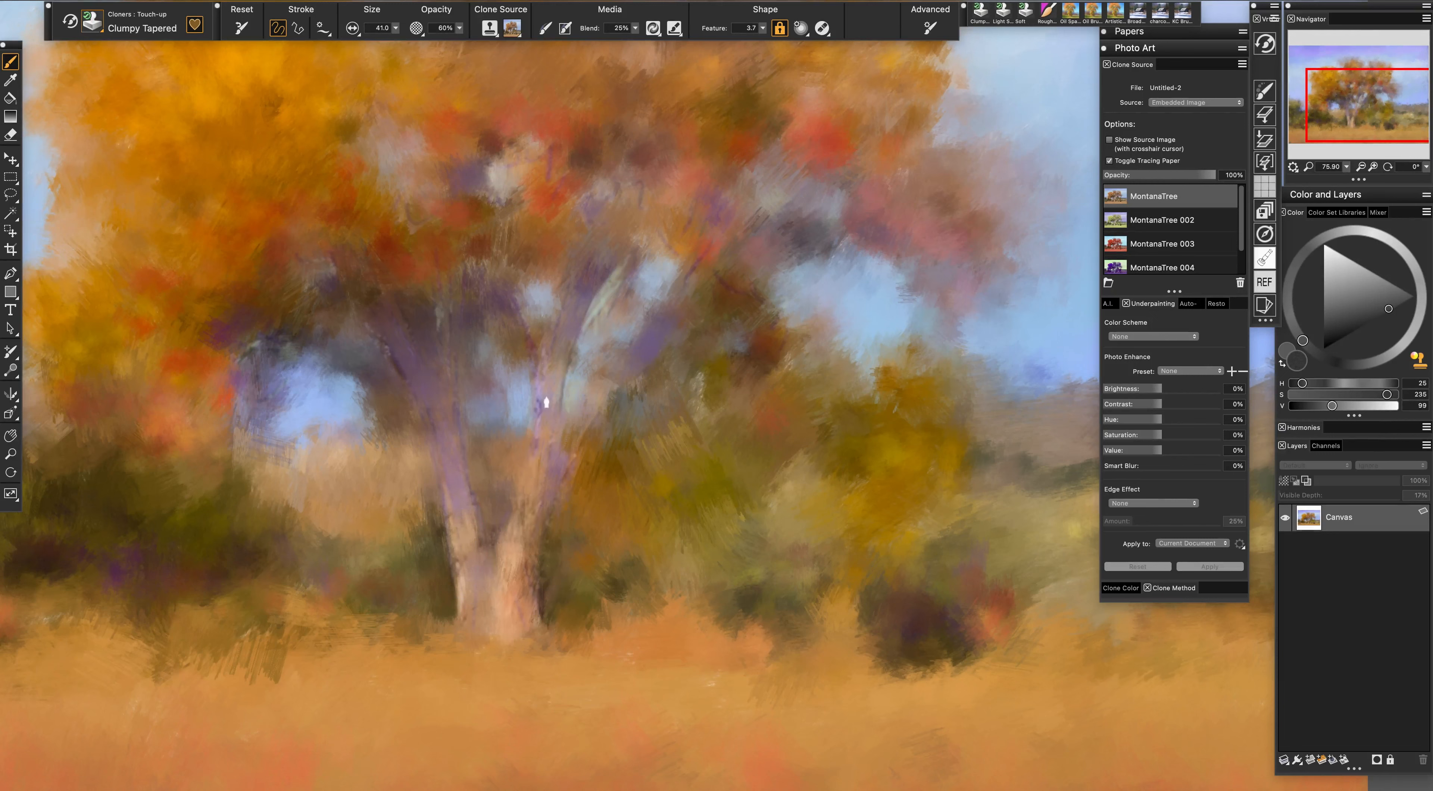
# Bring back textured bark detail on the trunks and leafy detail in the low bushes, and collapse the Photo Art panel
pyautogui.moveTo(555, 462); pyautogui.dragTo(527, 532)
pyautogui.moveTo(528, 485); pyautogui.dragTo(510, 562)
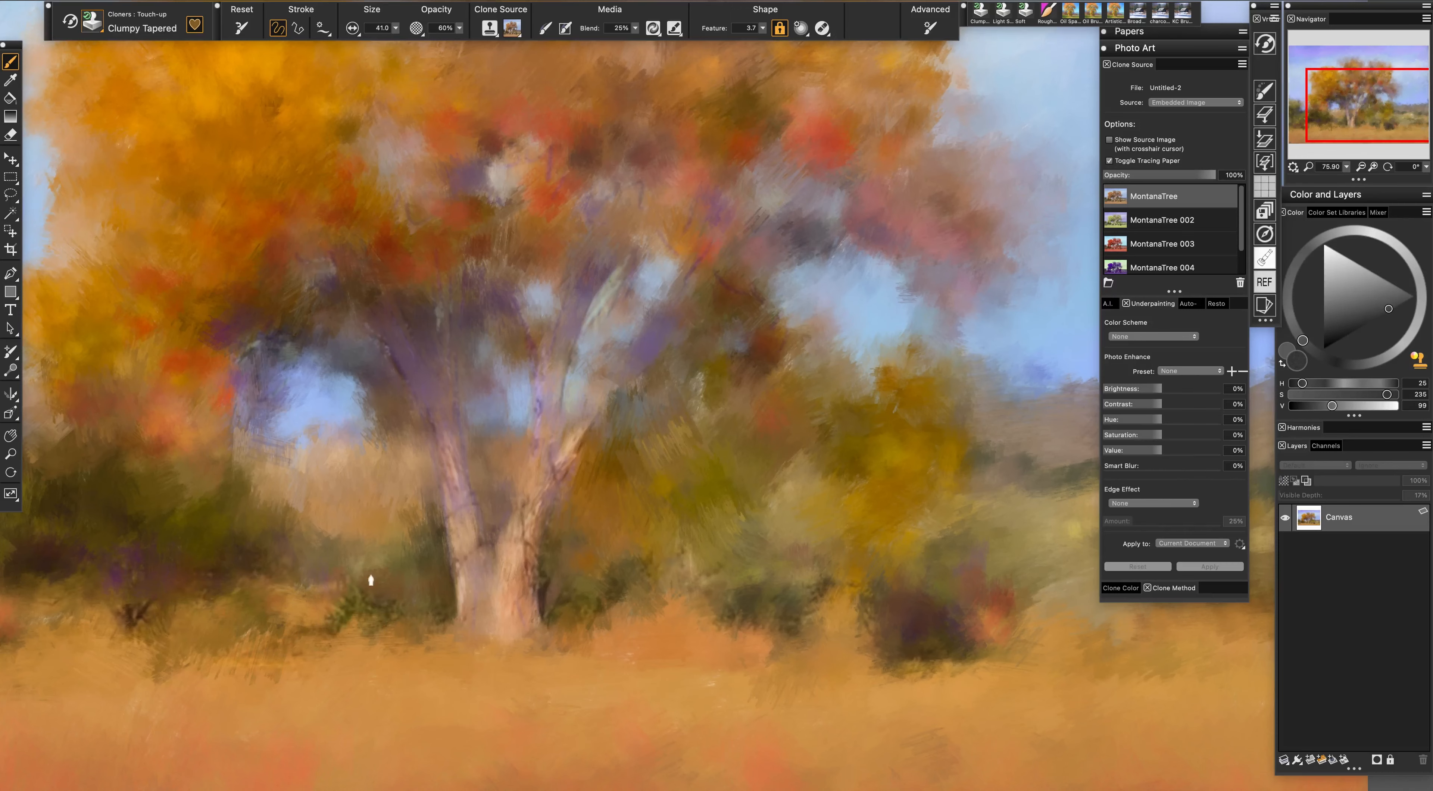
pyautogui.moveTo(1338, 108); pyautogui.dragTo(1354, 107)
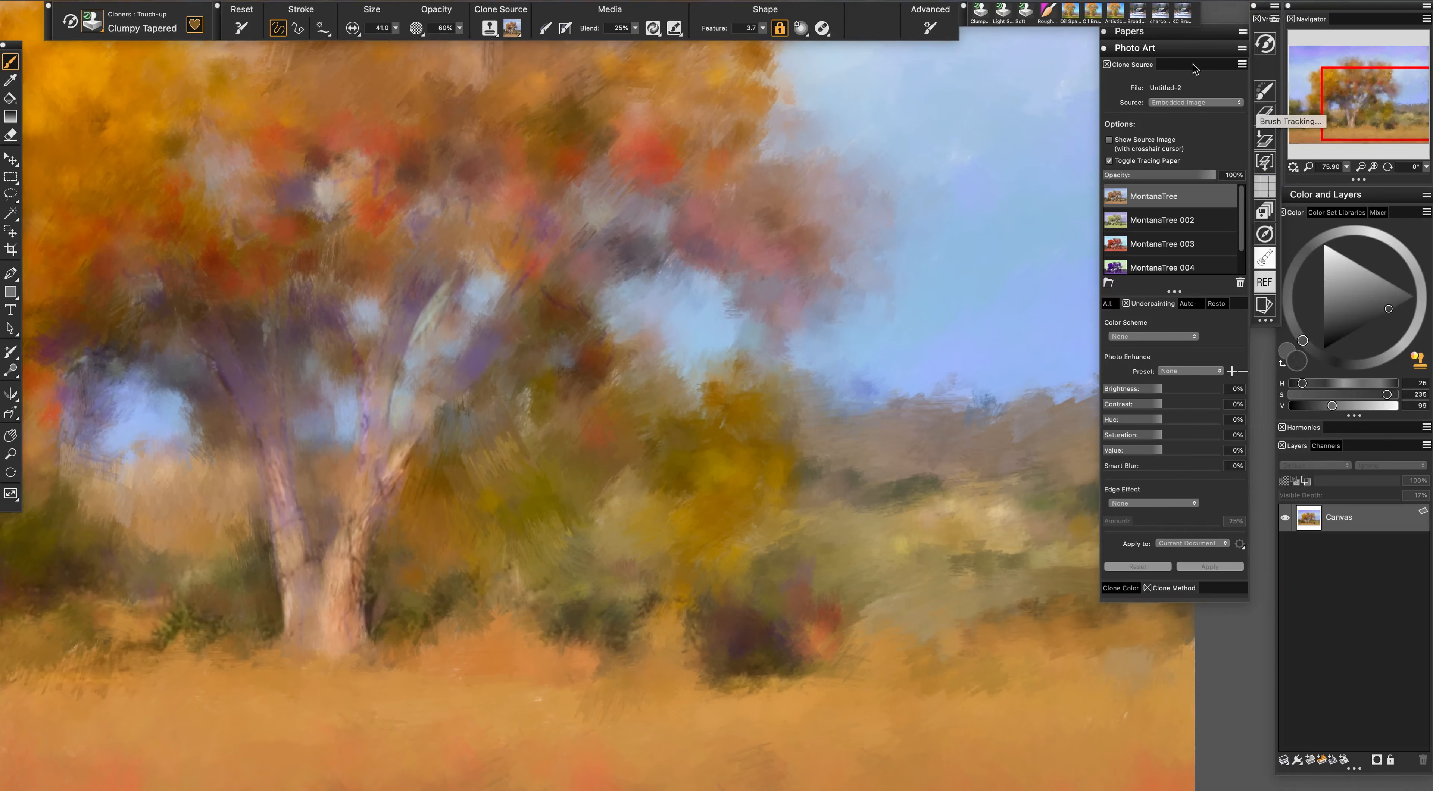
pyautogui.doubleClick(1179, 48)
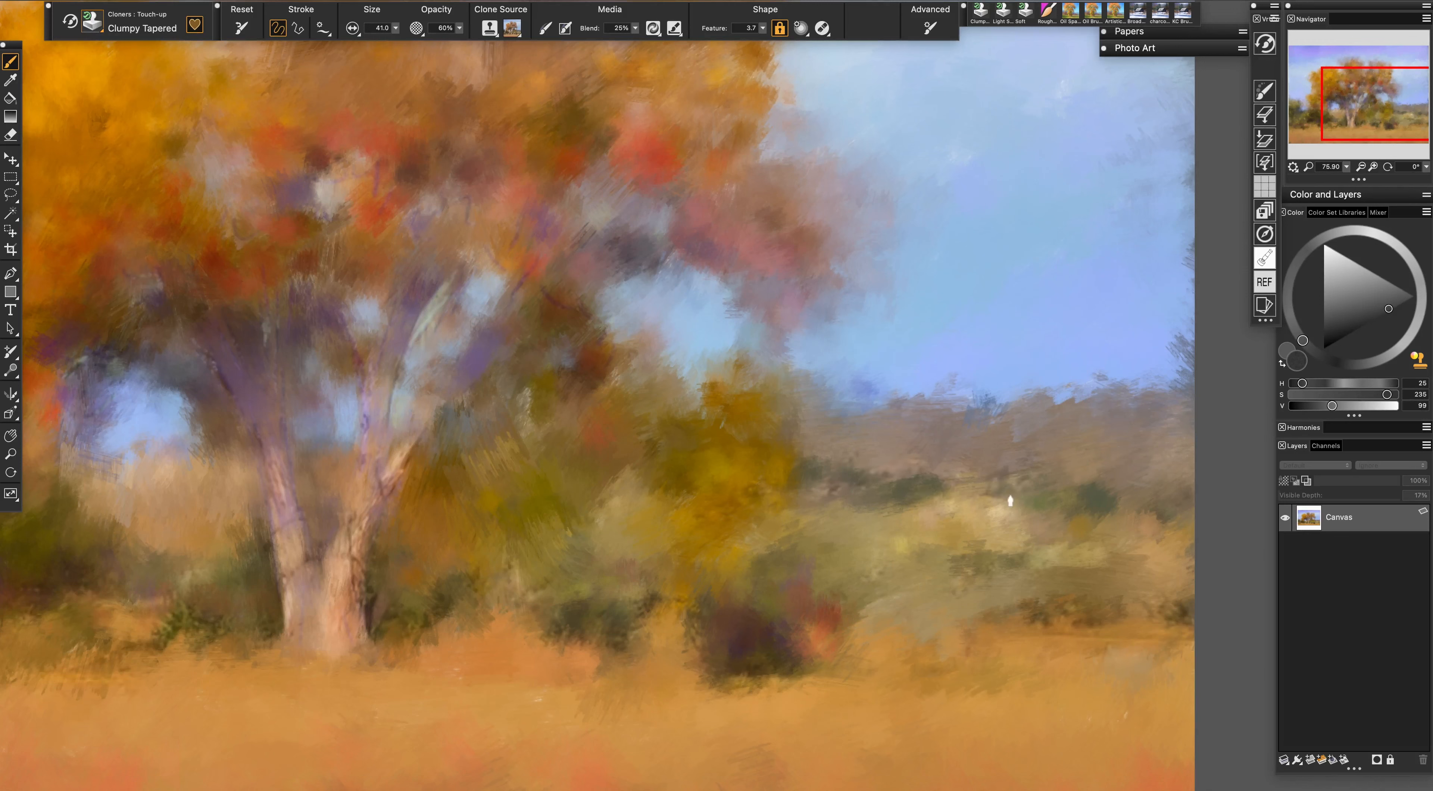
# Restore detail along the distant hills and skyline and in the dark branches above the sky opening right of the trunks
pyautogui.moveTo(1205, 477); pyautogui.dragTo(841, 478)
pyautogui.click(865, 399)
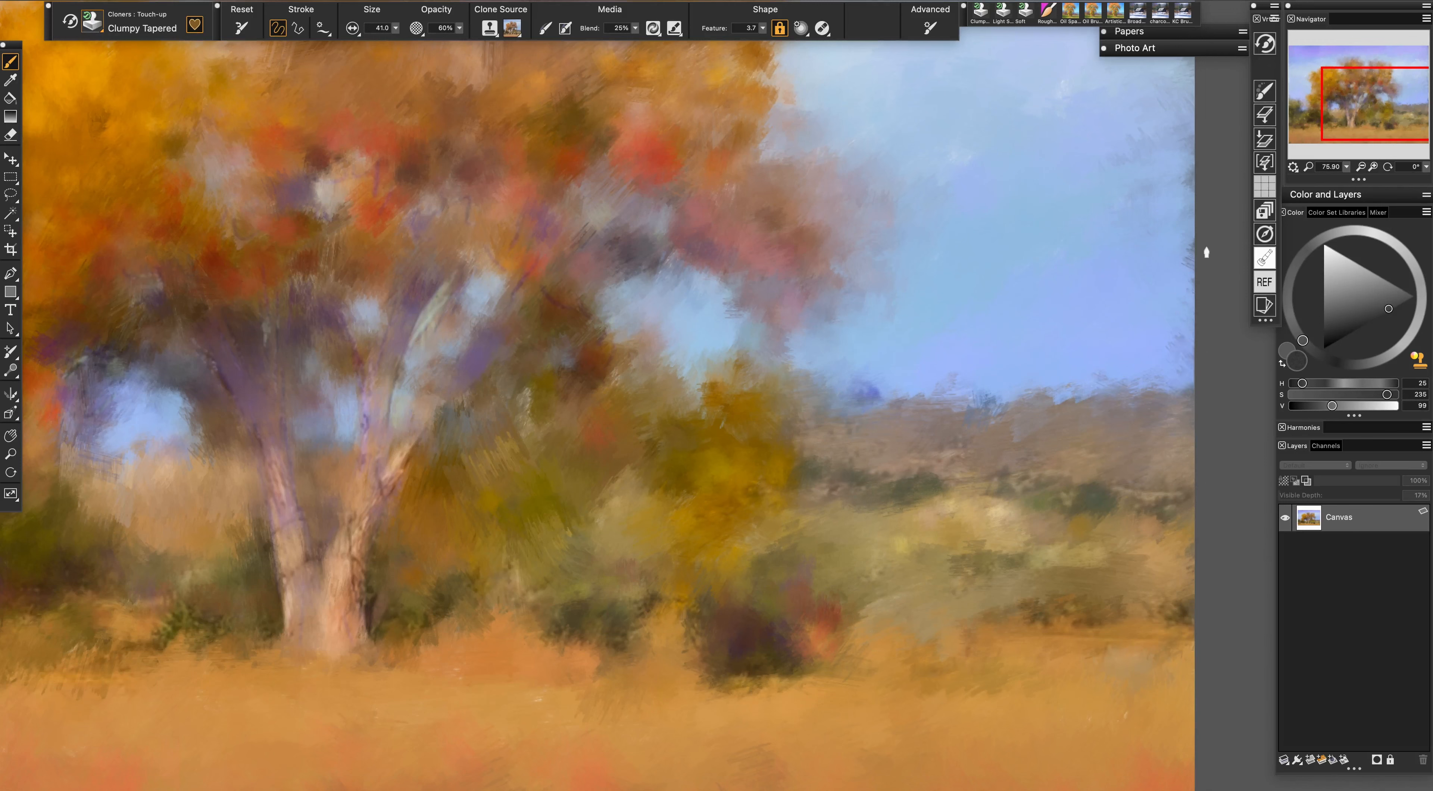
pyautogui.moveTo(966, 384)
pyautogui.mouseDown()
pyautogui.moveTo(857, 410)
pyautogui.moveTo(1129, 417)
pyautogui.mouseUp()
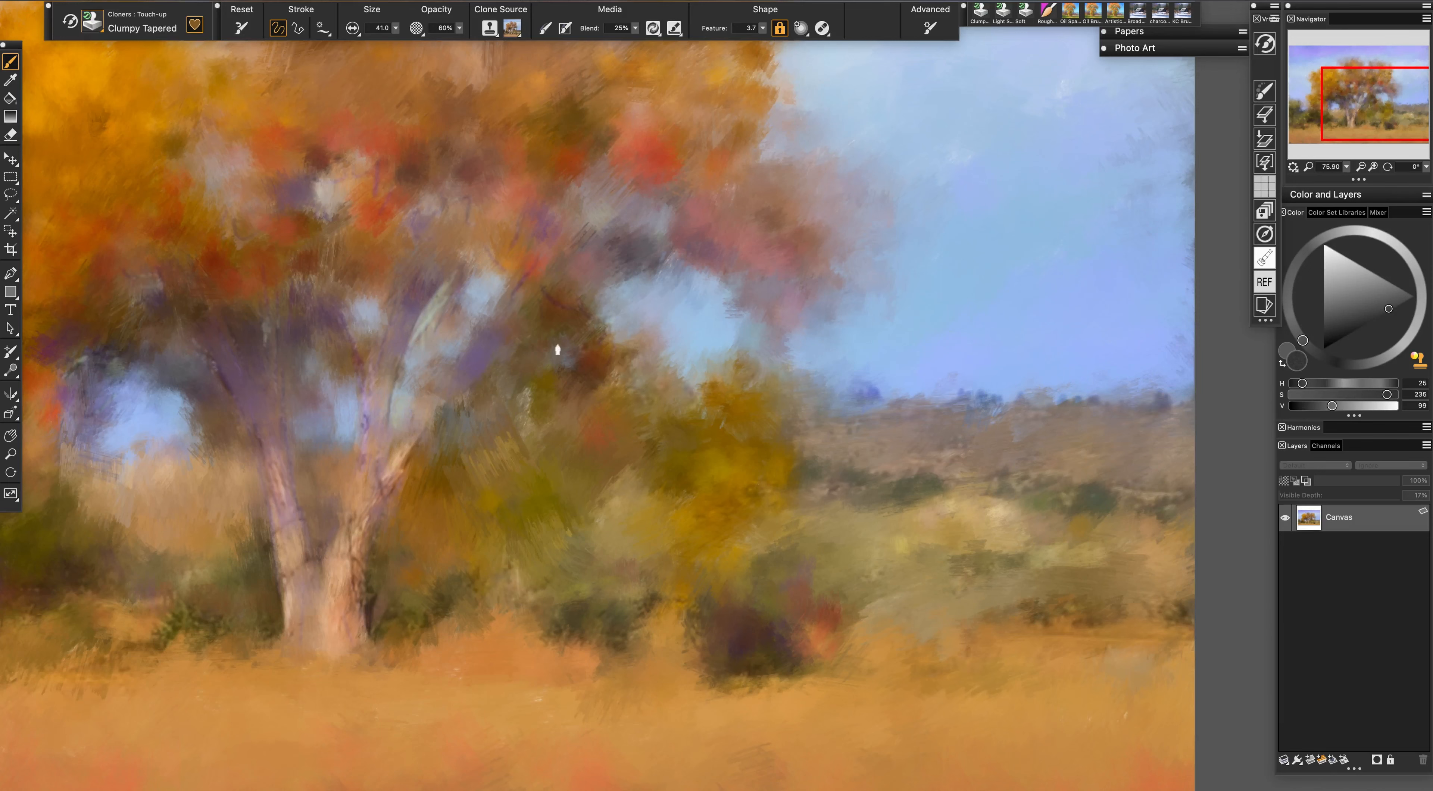
pyautogui.moveTo(656, 280)
pyautogui.mouseDown()
pyautogui.moveTo(696, 256)
pyautogui.moveTo(731, 304)
pyautogui.mouseUp()
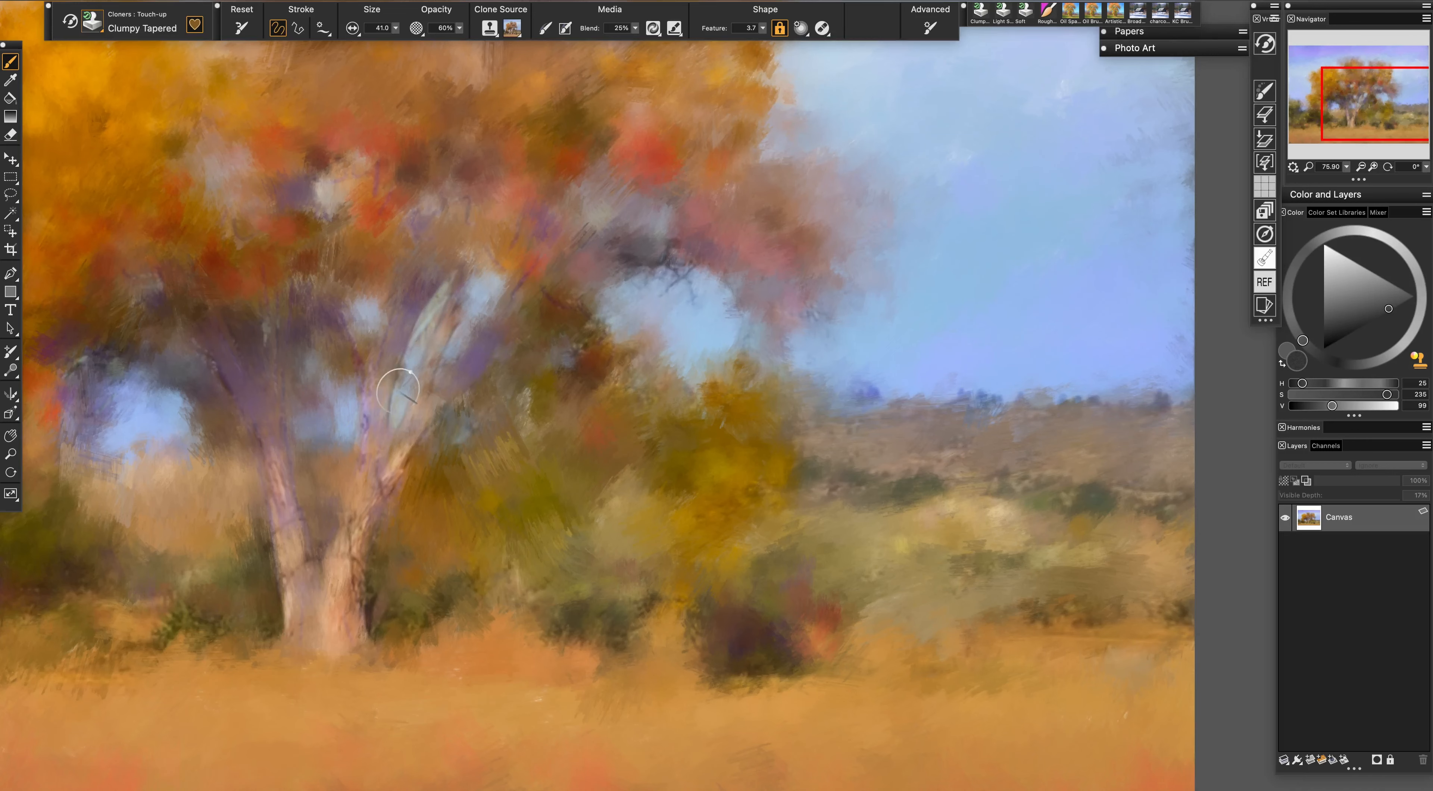
# Add purple and red accents to the low bushes using the MontanaTree 004 source, and golden streaks to the grass with MontanaTree 005
pyautogui.moveTo(1379, 99); pyautogui.dragTo(1360, 102)
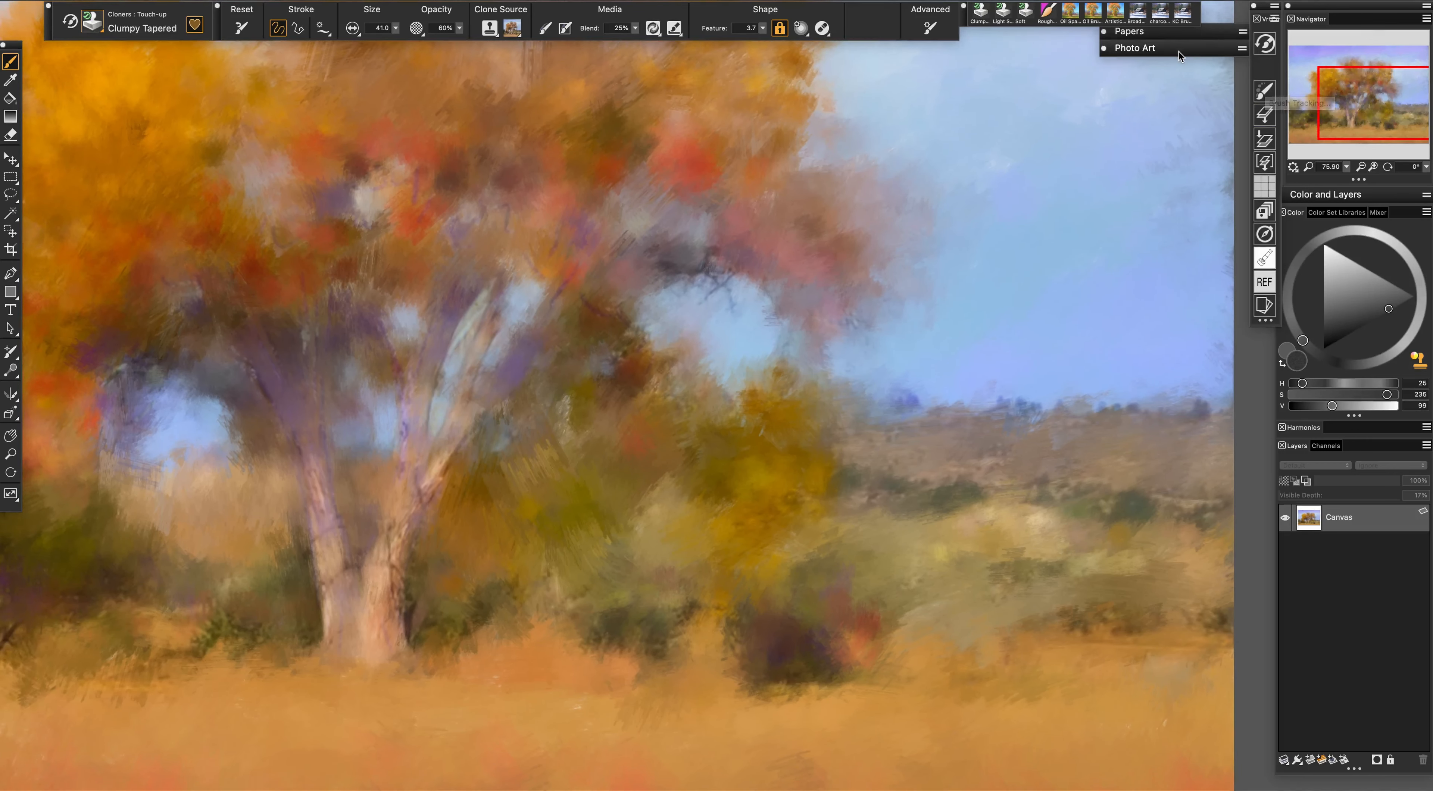
pyautogui.click(1179, 49)
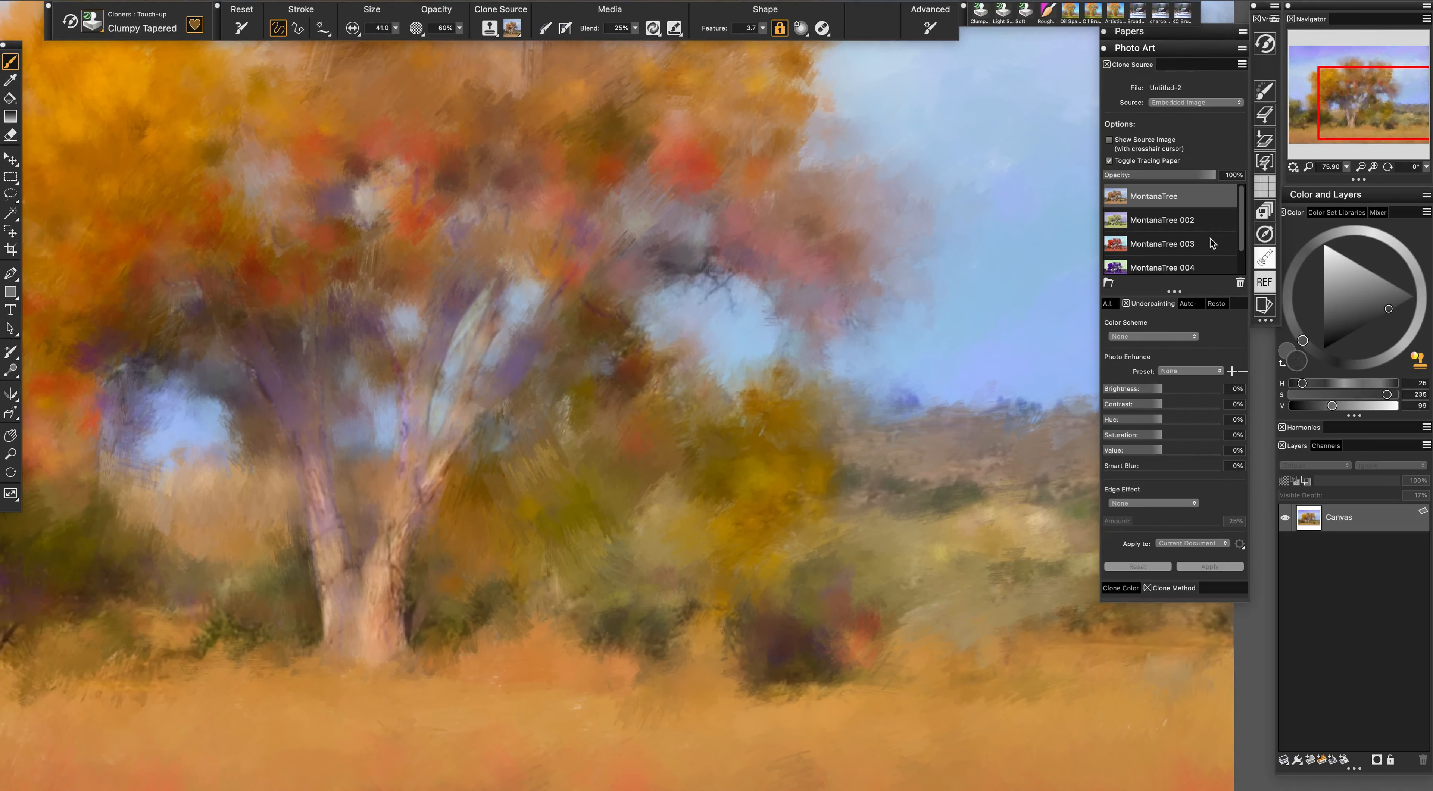
pyautogui.scroll(-2, 1240, 237)
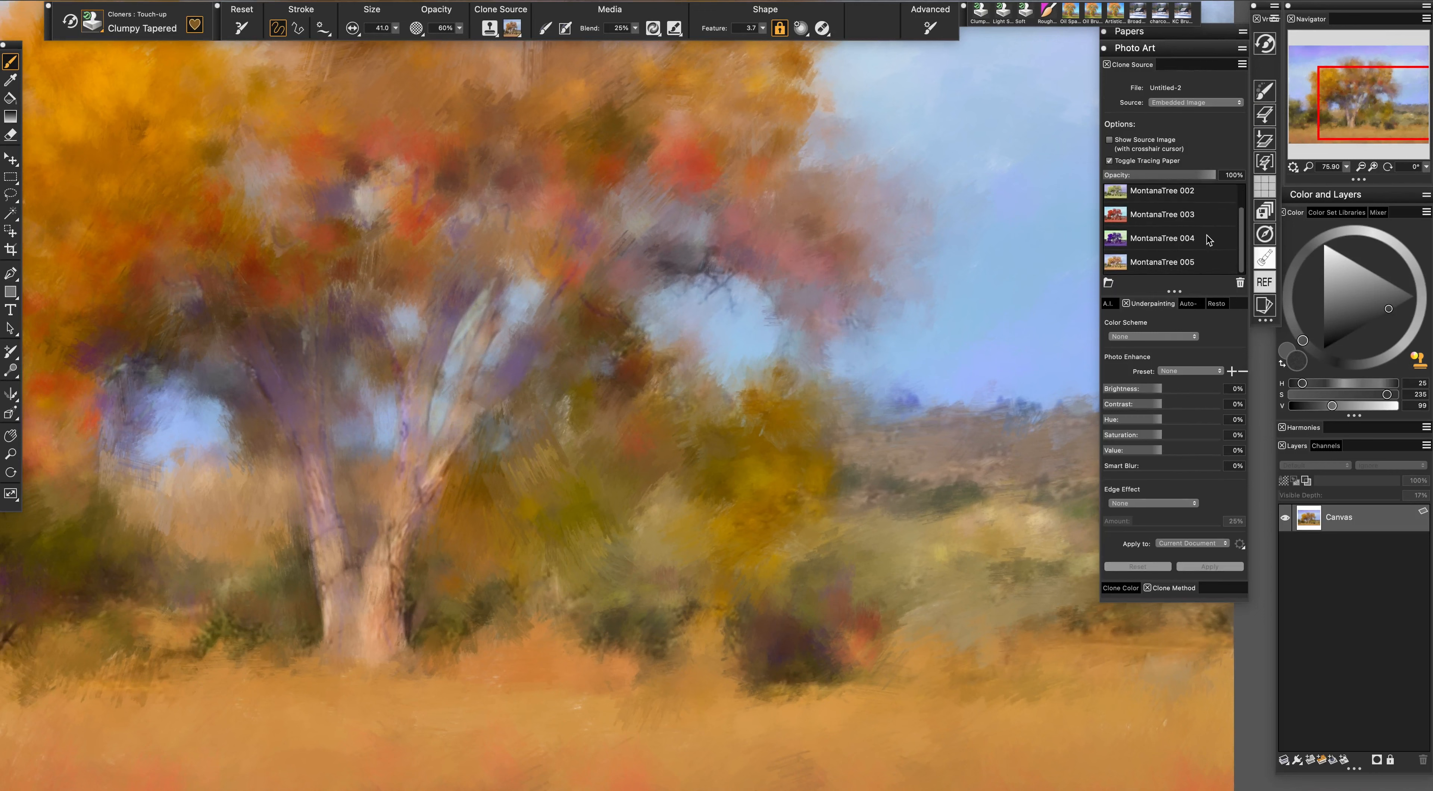
pyautogui.click(1205, 235)
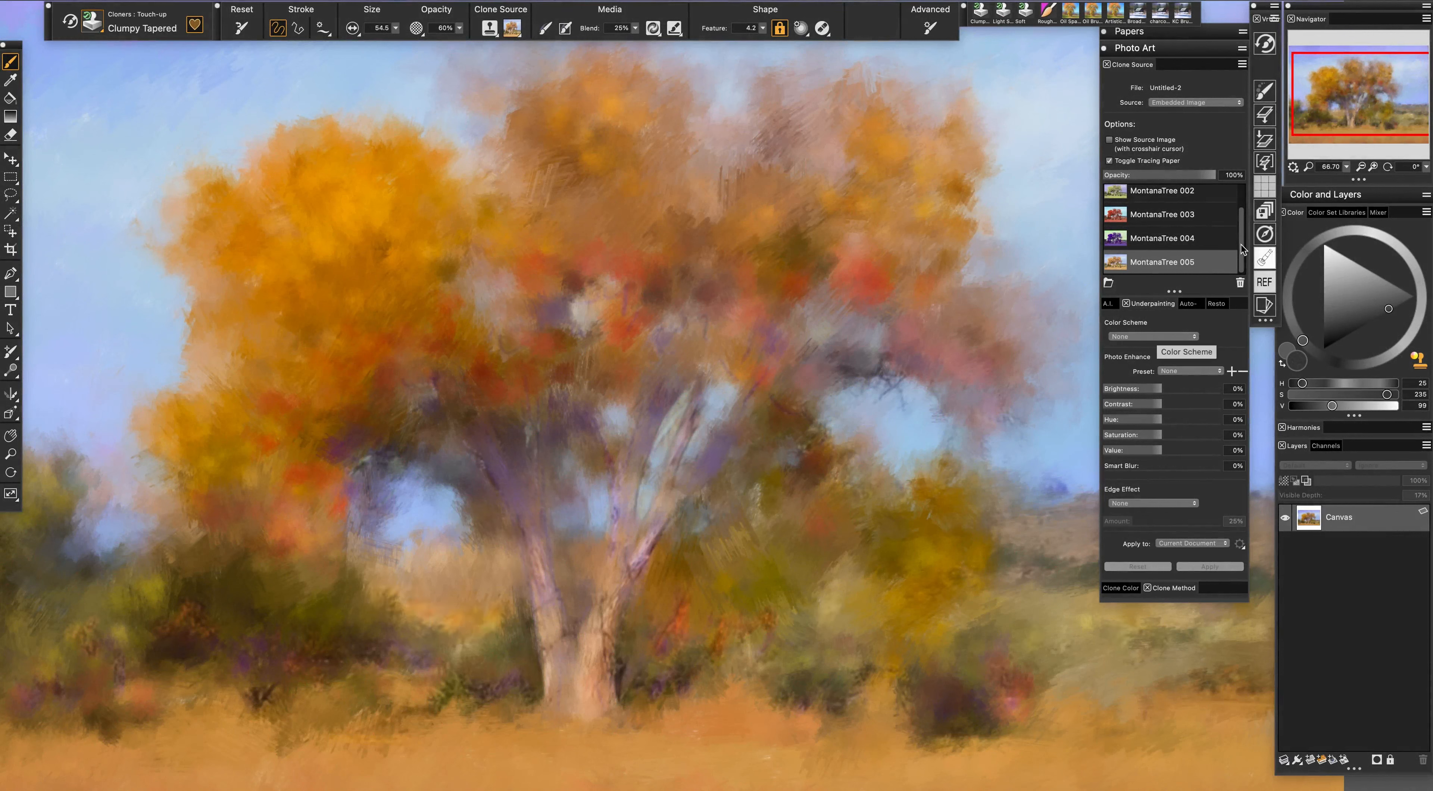
pyautogui.moveTo(1351, 116); pyautogui.dragTo(1354, 129)
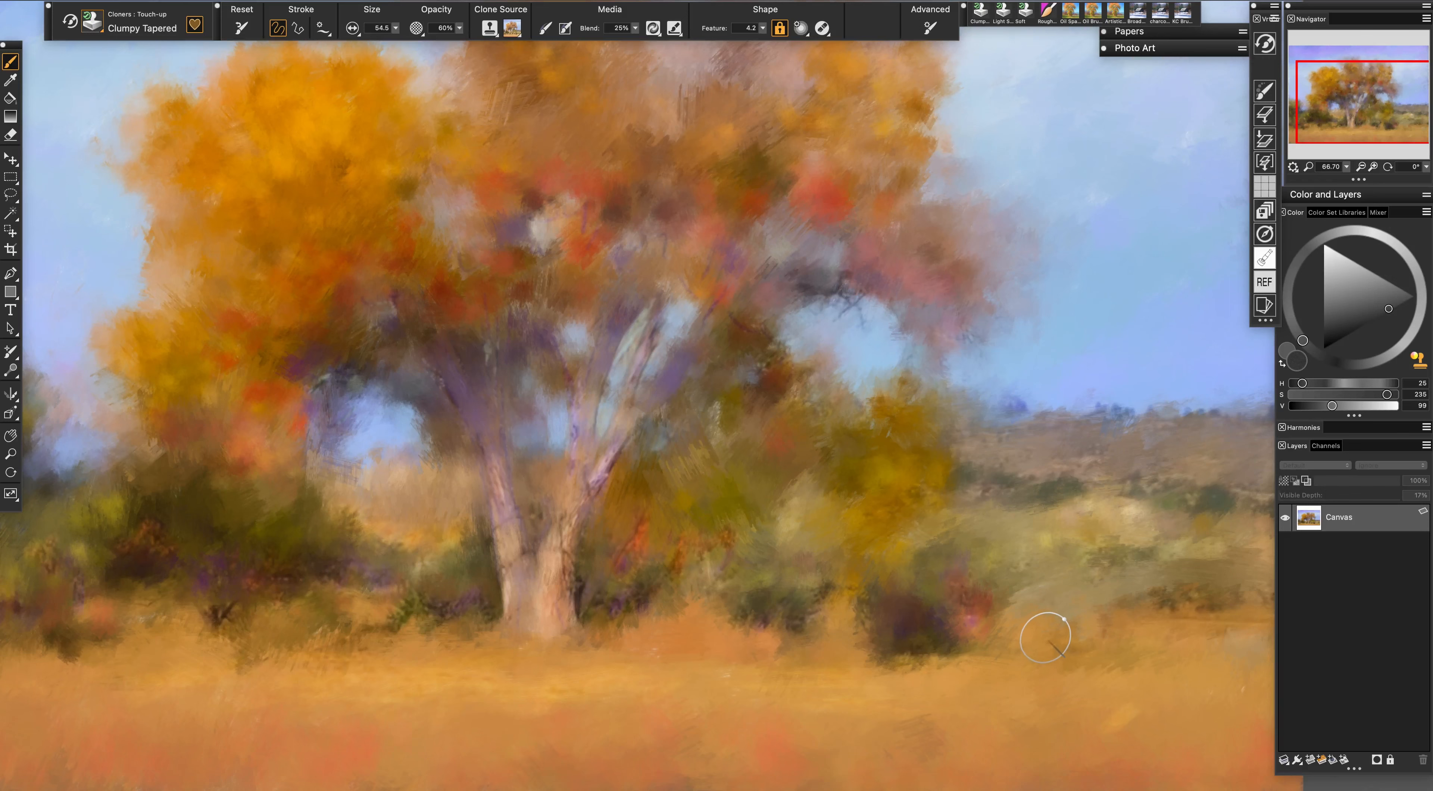
# Make the original MontanaTree the clone source again and add a new layer above the canvas
pyautogui.click(1178, 49)
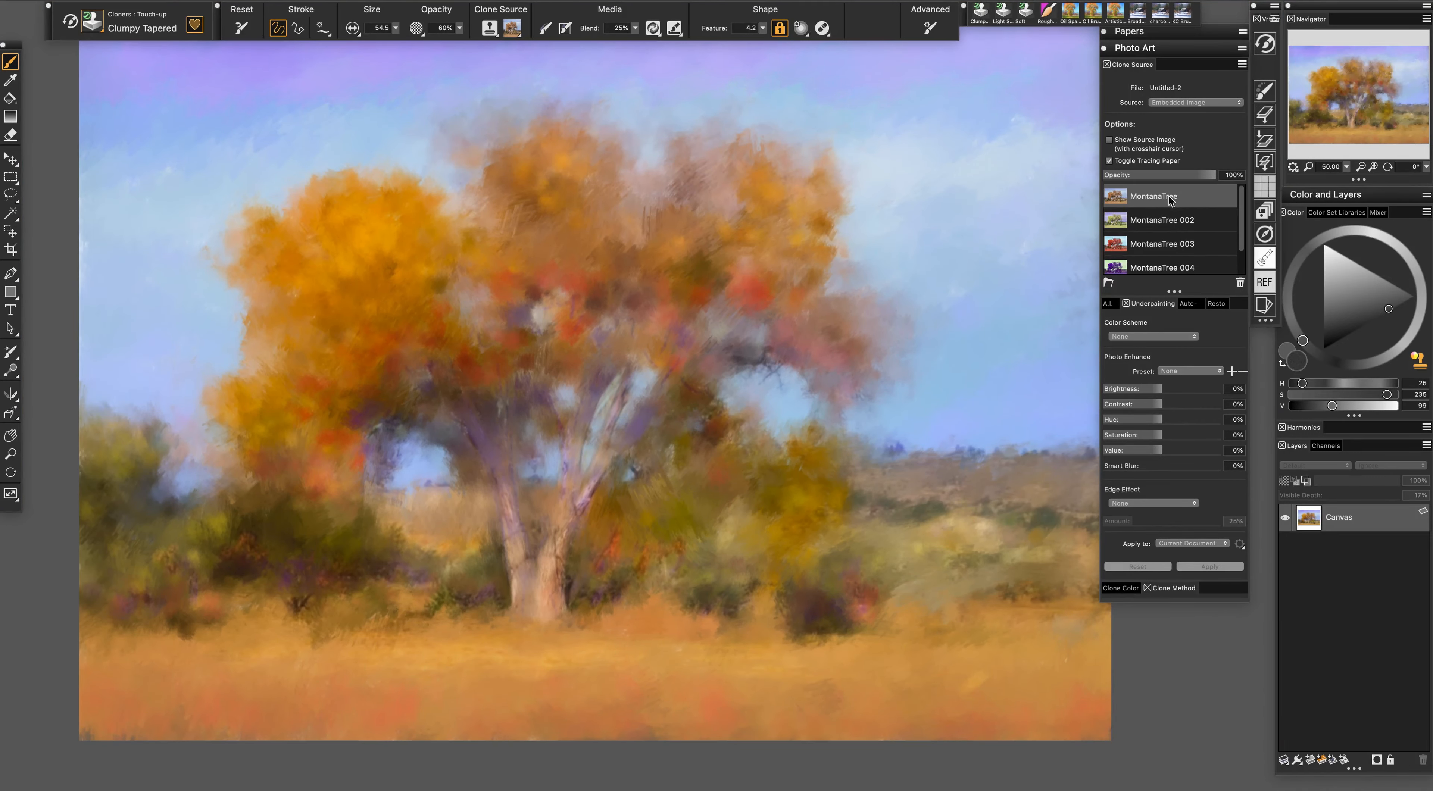
pyautogui.click(1163, 49)
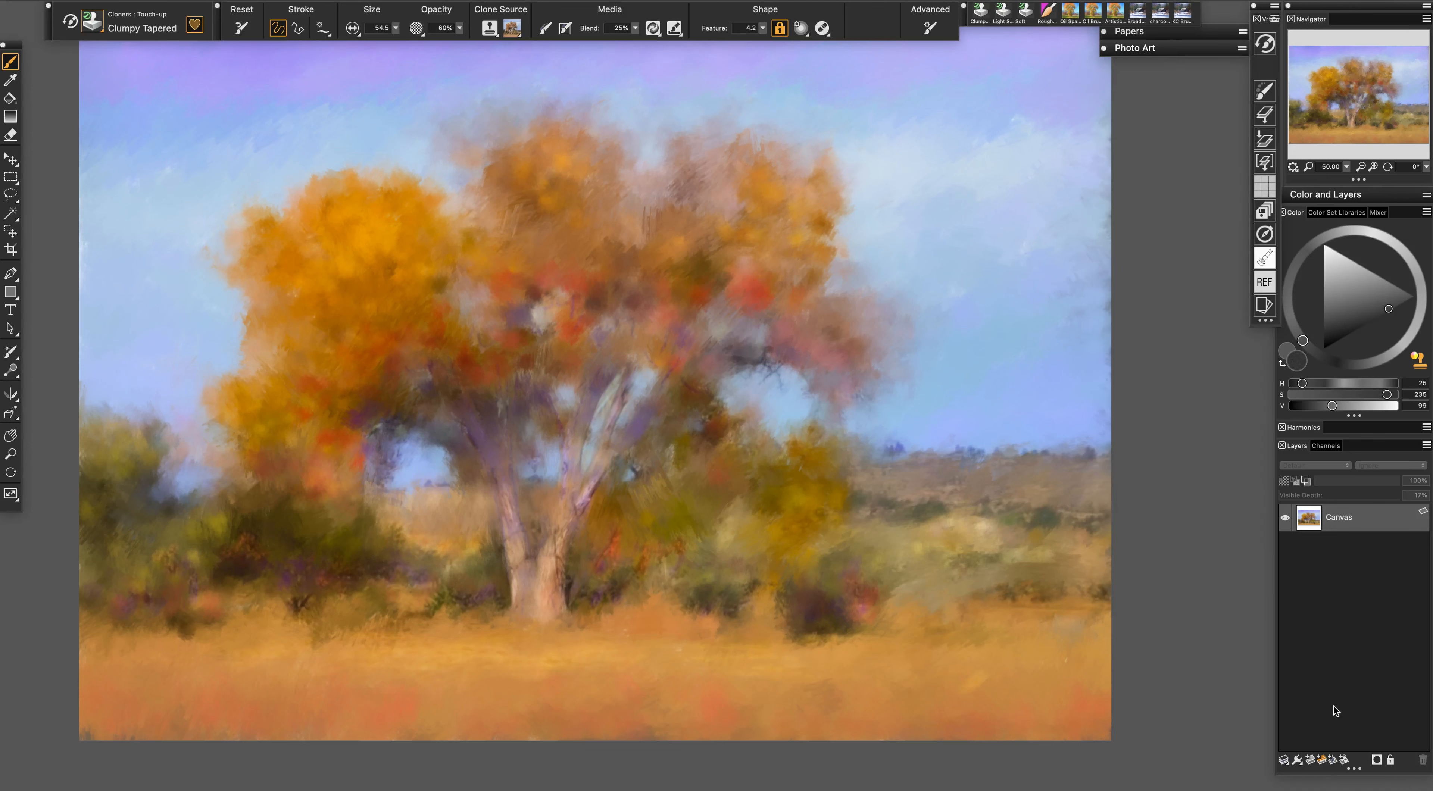
pyautogui.click(1311, 761)
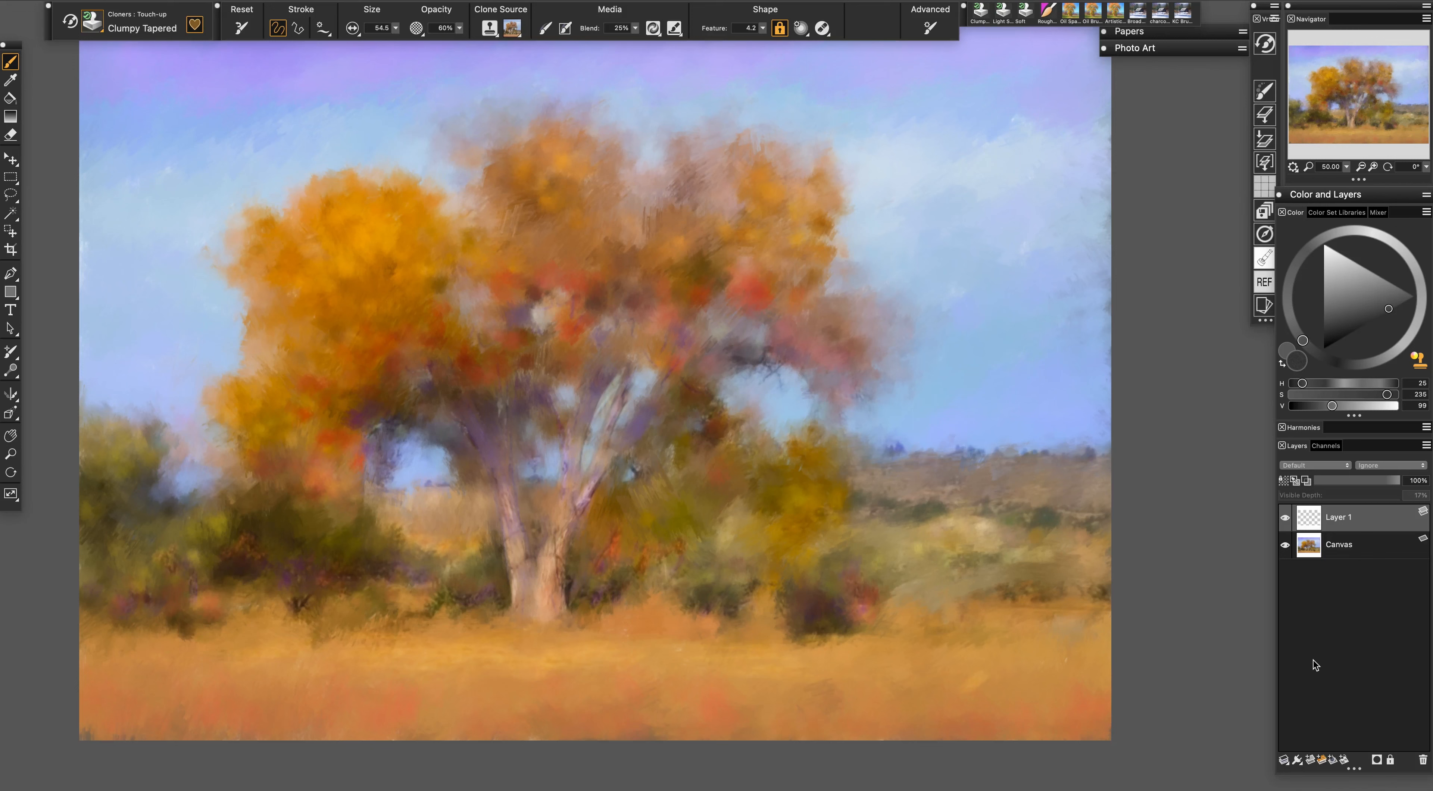
# Show the MontanaTree.png reference image, magnify it, enlarge its panel vertically and pan it to frame the tree
pyautogui.click(1265, 283)
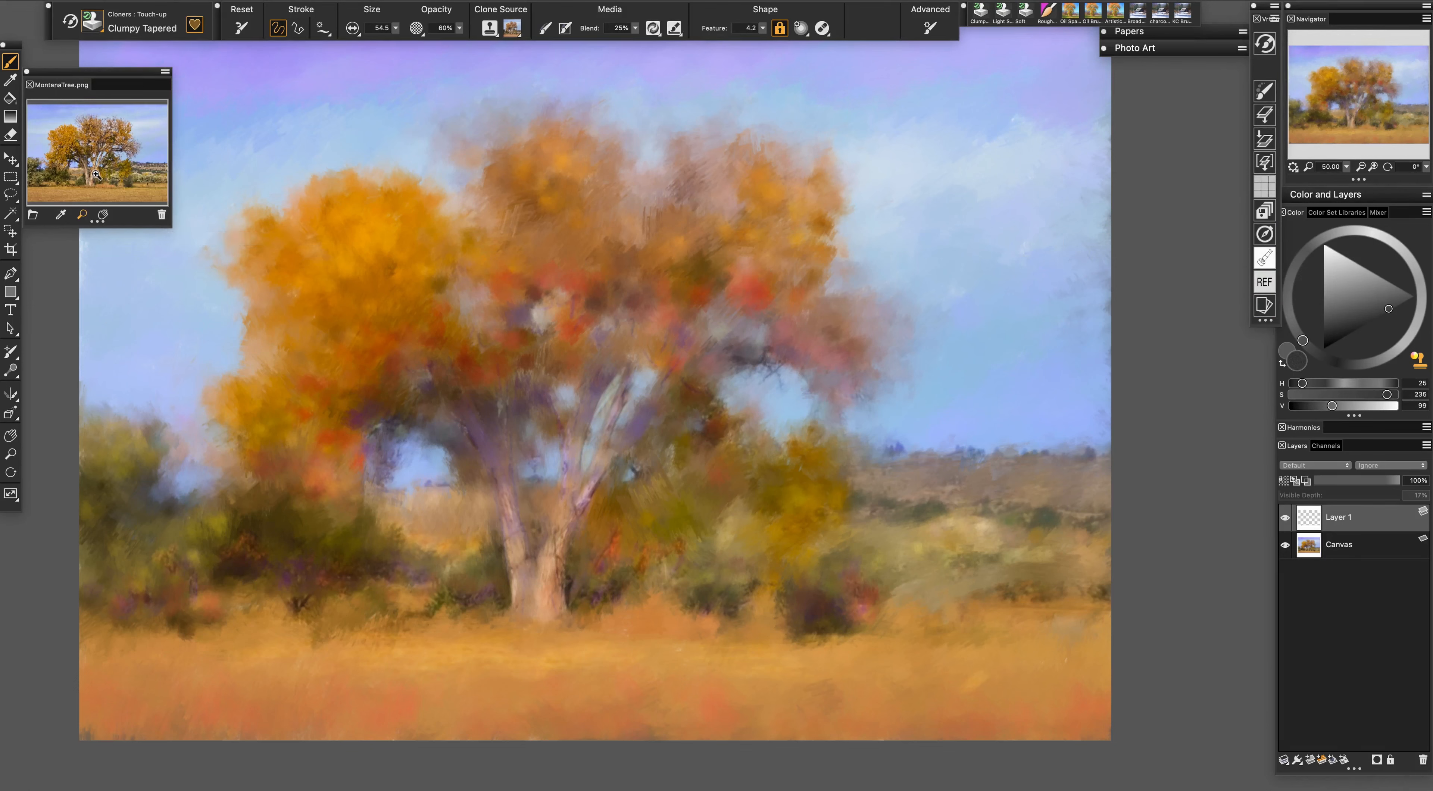
pyautogui.click(85, 217)
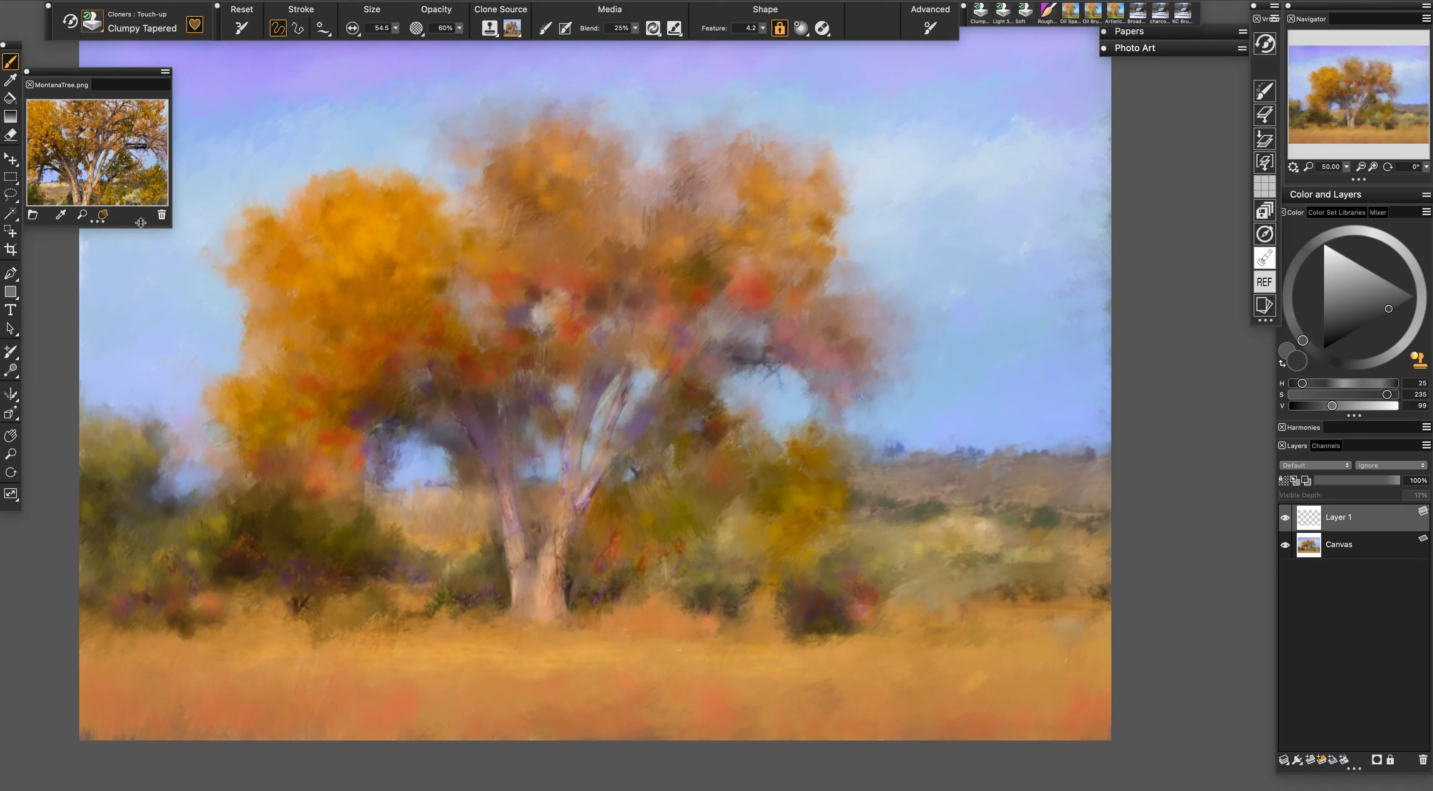
pyautogui.moveTo(111, 225); pyautogui.dragTo(111, 294)
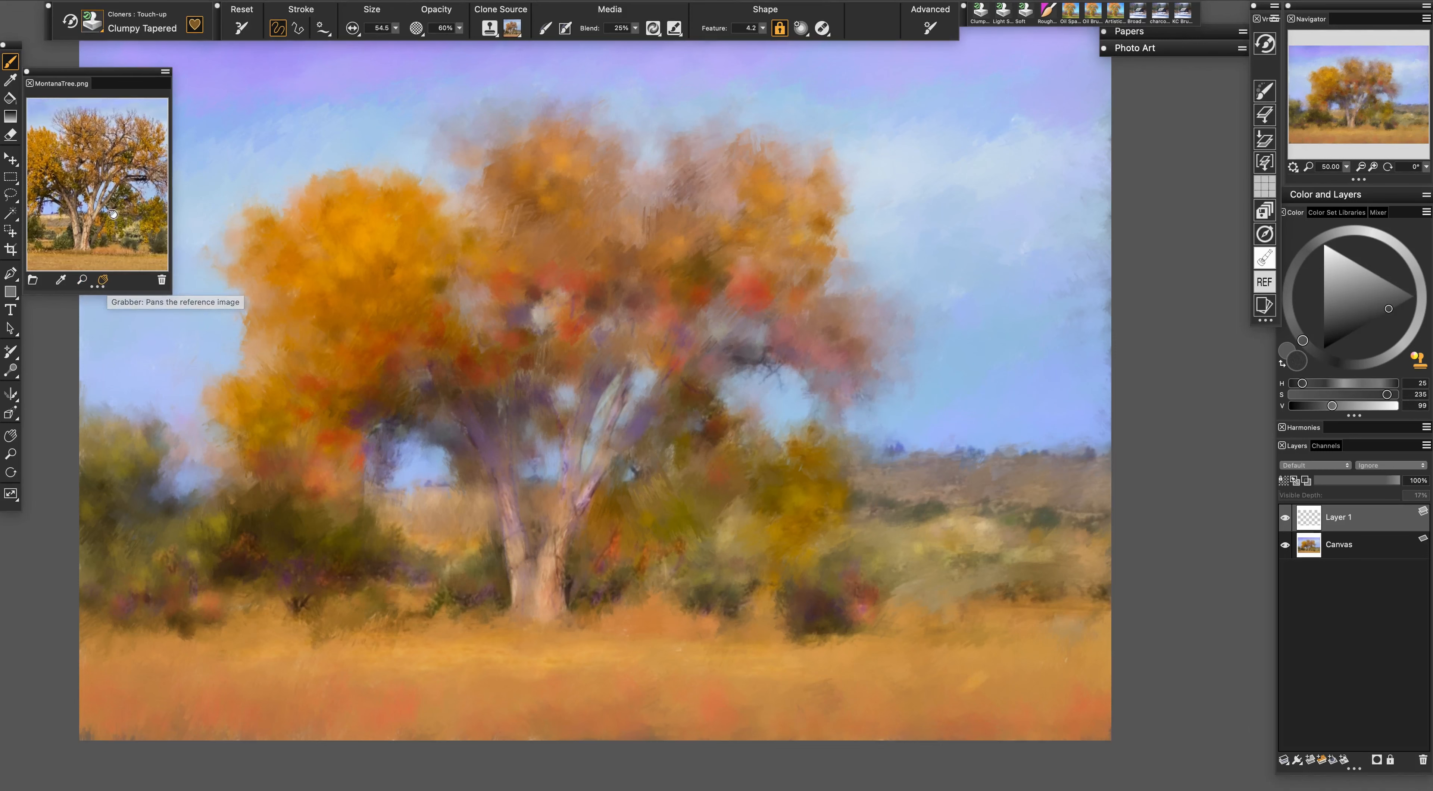
pyautogui.moveTo(123, 216)
pyautogui.mouseDown()
pyautogui.moveTo(137, 219)
pyautogui.moveTo(103, 228)
pyautogui.moveTo(61, 138)
pyautogui.mouseUp()
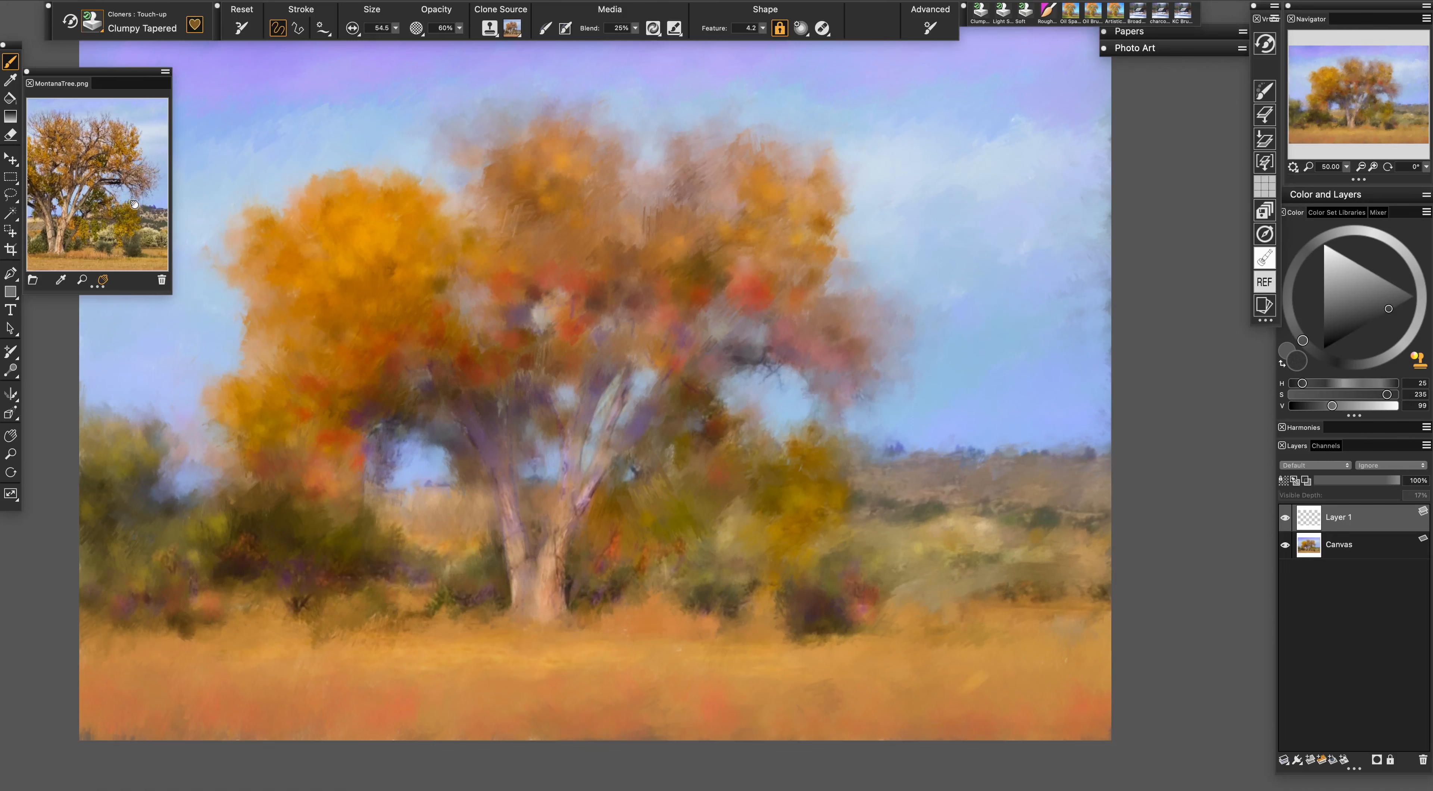
pyautogui.moveTo(87, 194)
pyautogui.mouseDown()
pyautogui.moveTo(112, 195)
pyautogui.moveTo(115, 220)
pyautogui.moveTo(87, 187)
pyautogui.mouseUp()
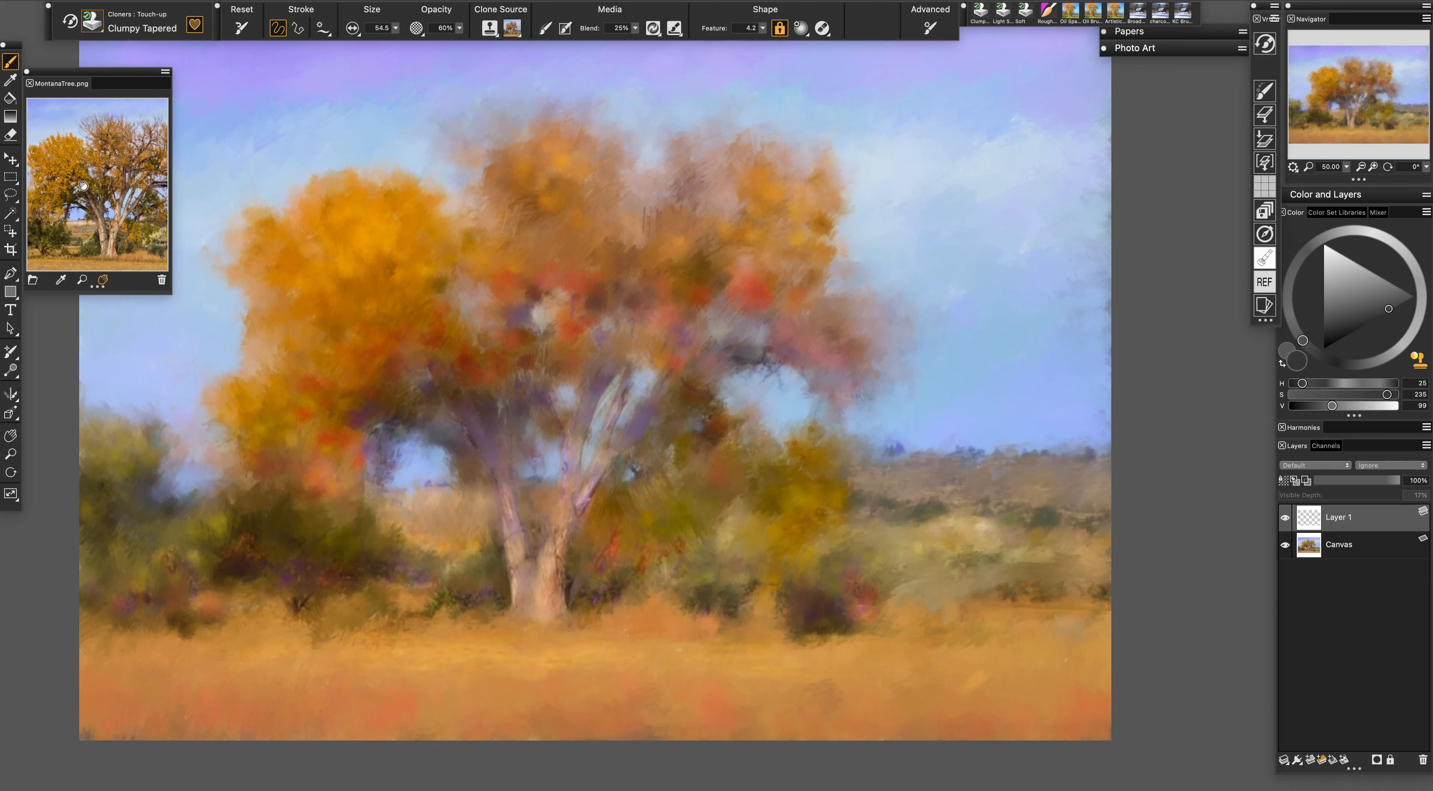
pyautogui.moveTo(63, 180); pyautogui.dragTo(73, 165)
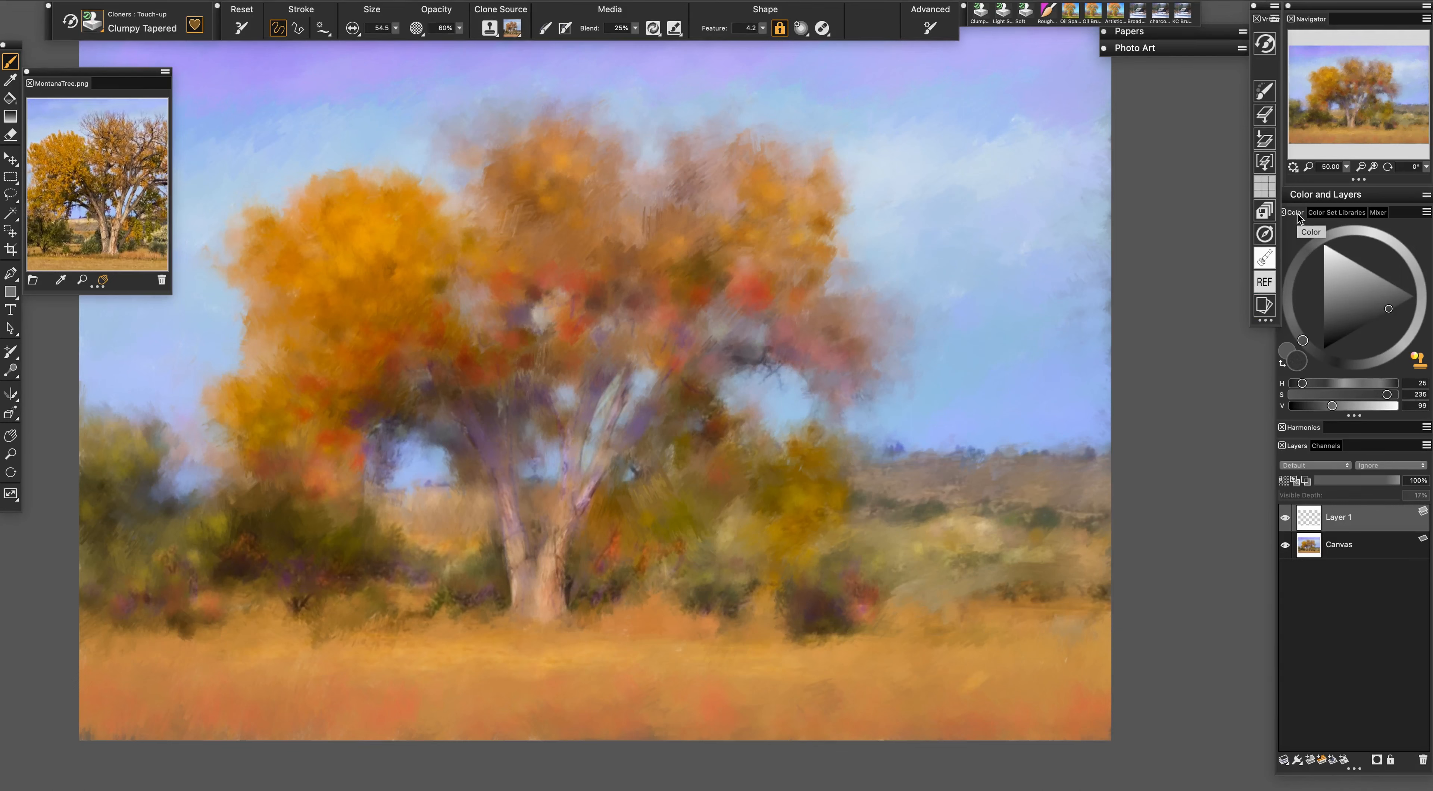
# Turn off Clone Color, try a muted purple, and sample the golden foliage colour from the reference image
pyautogui.click(1418, 360)
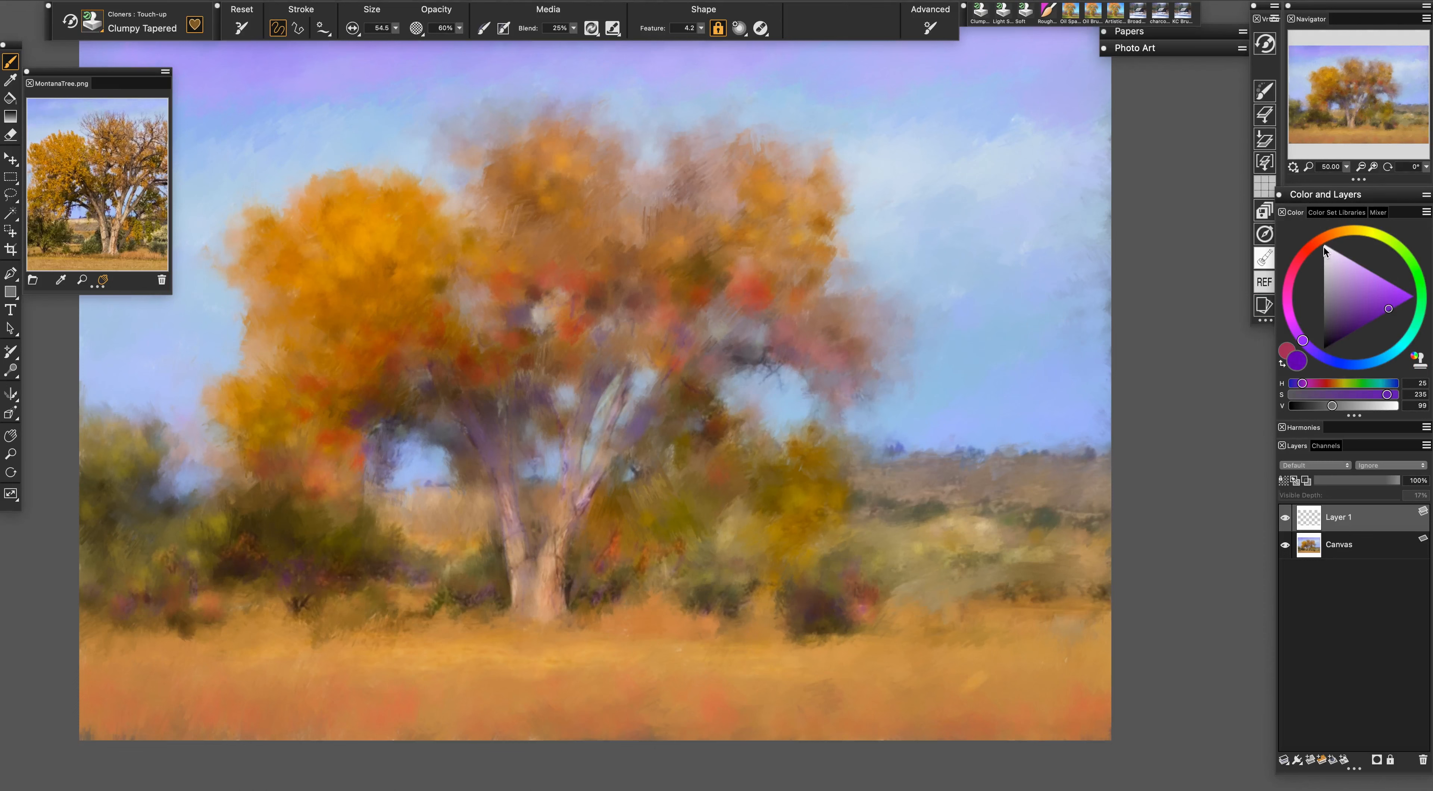
pyautogui.moveTo(1389, 310); pyautogui.dragTo(1368, 295)
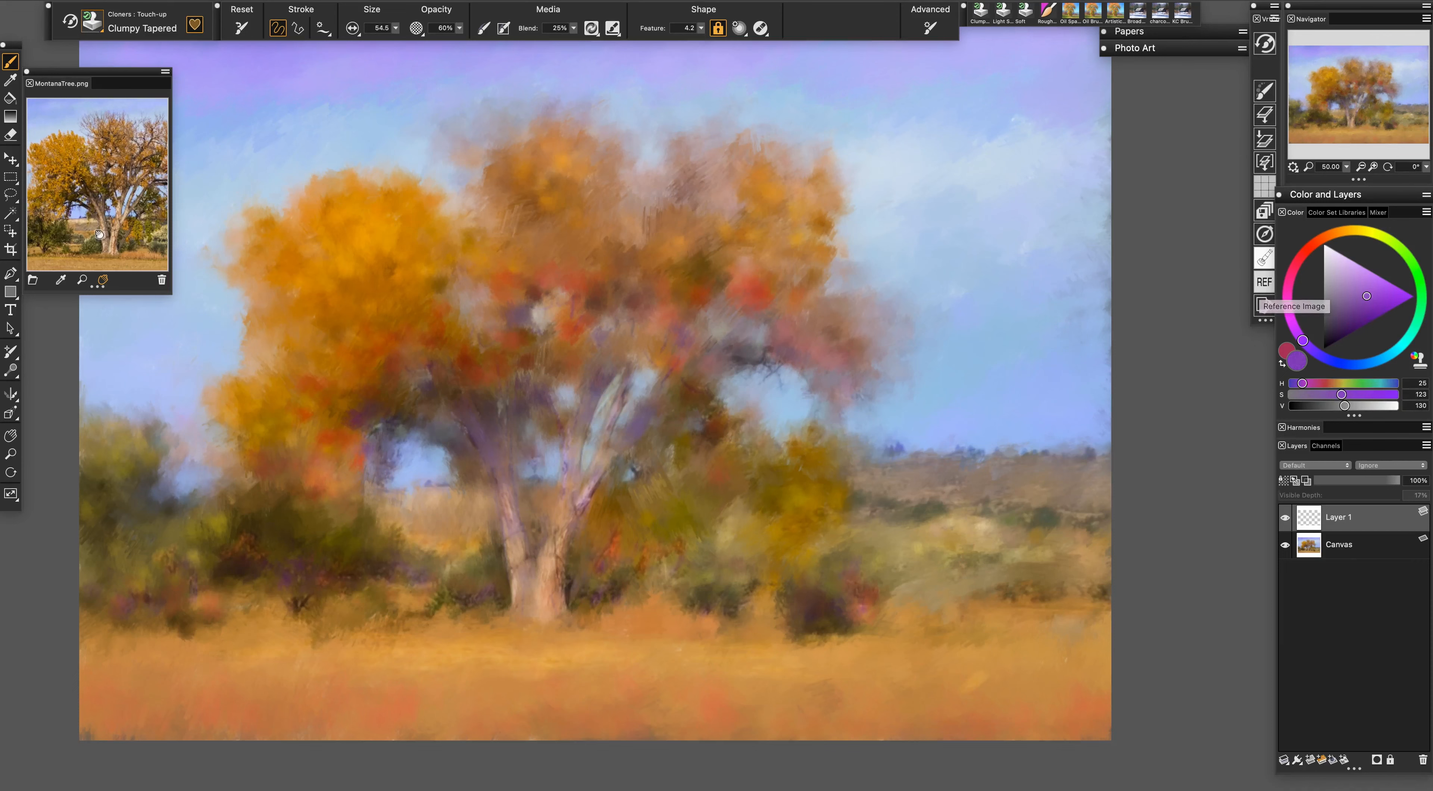
pyautogui.click(60, 279)
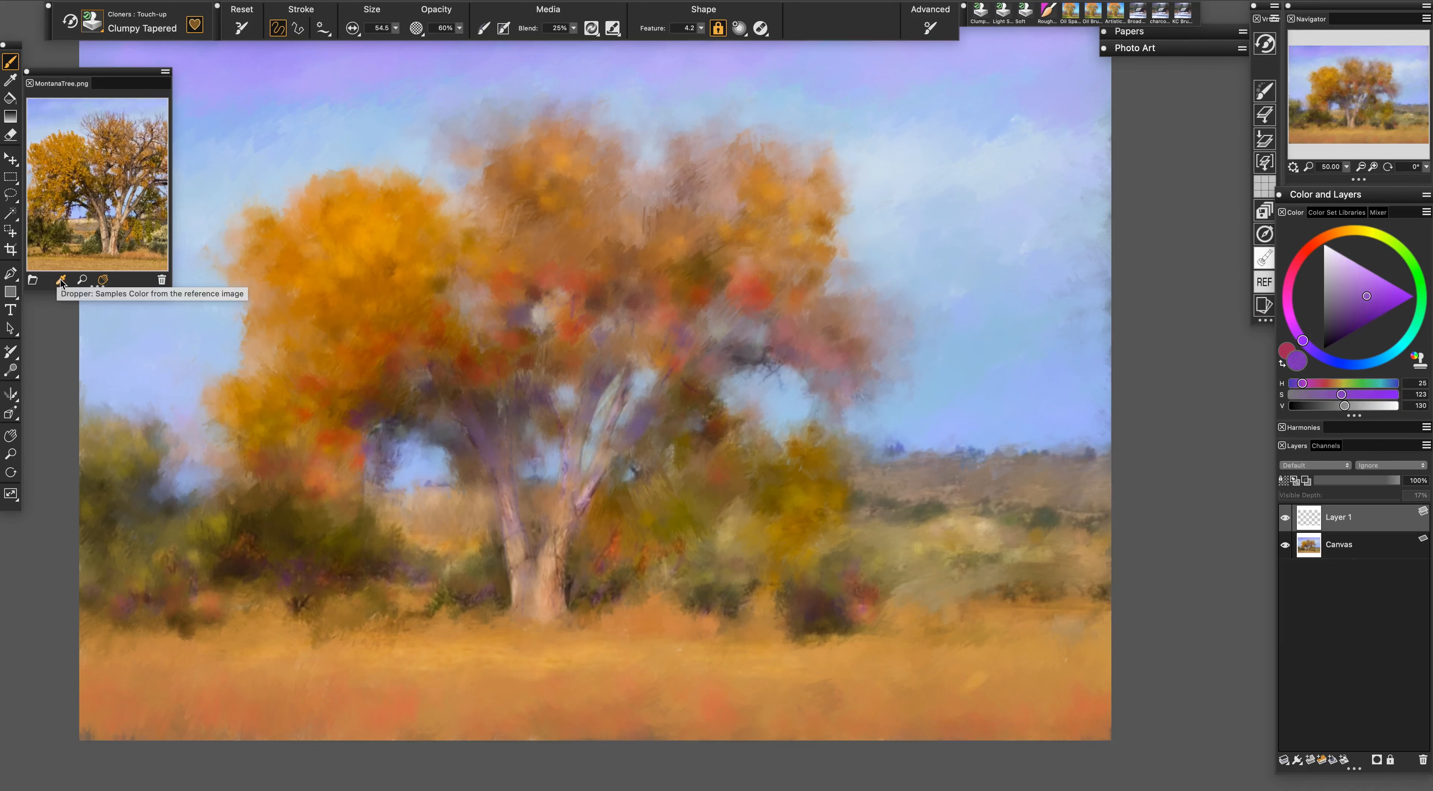
pyautogui.click(64, 156)
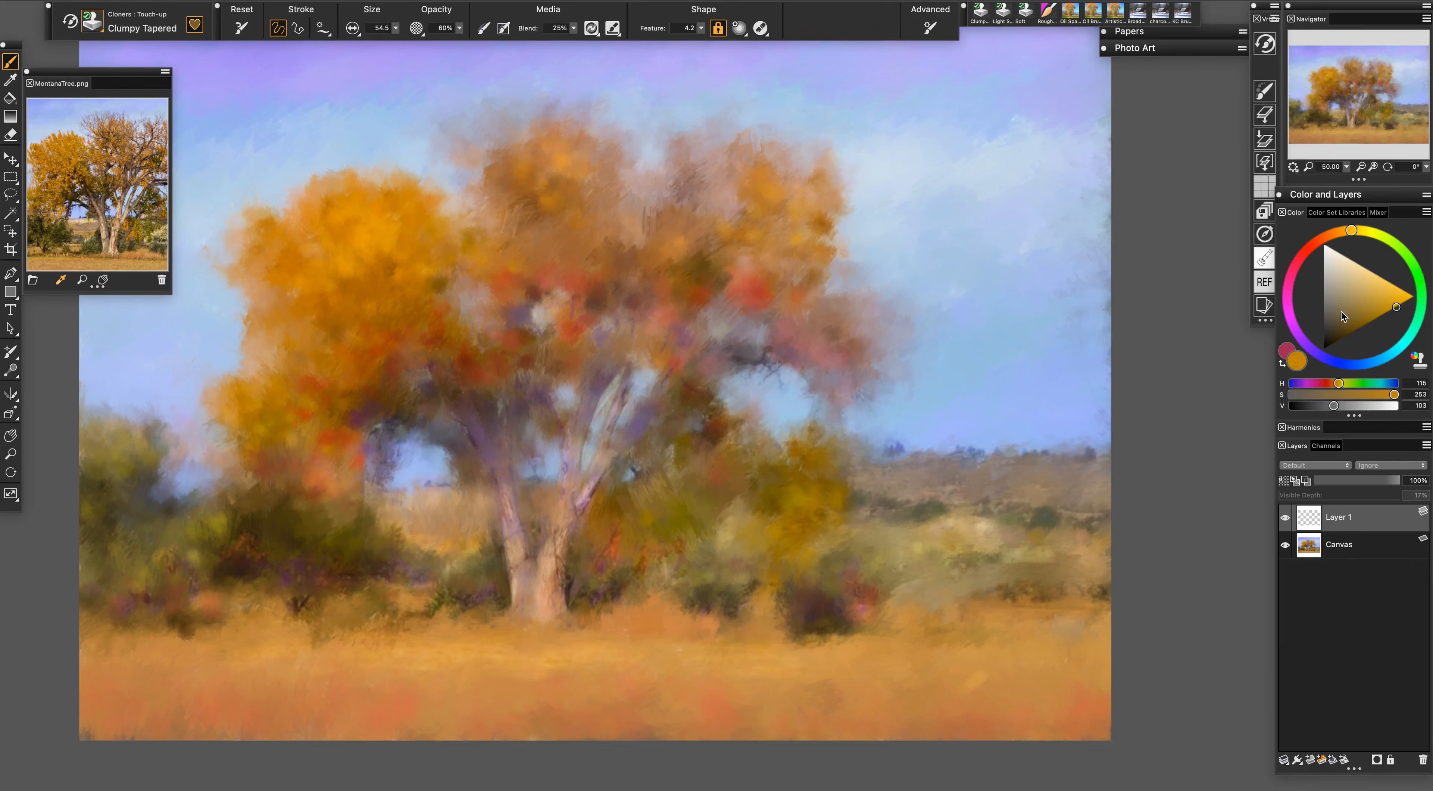
# Sample the distant field and foreground grass colours from the reference image, trying neutral greys of different brightness between the samples
pyautogui.click(1324, 311)
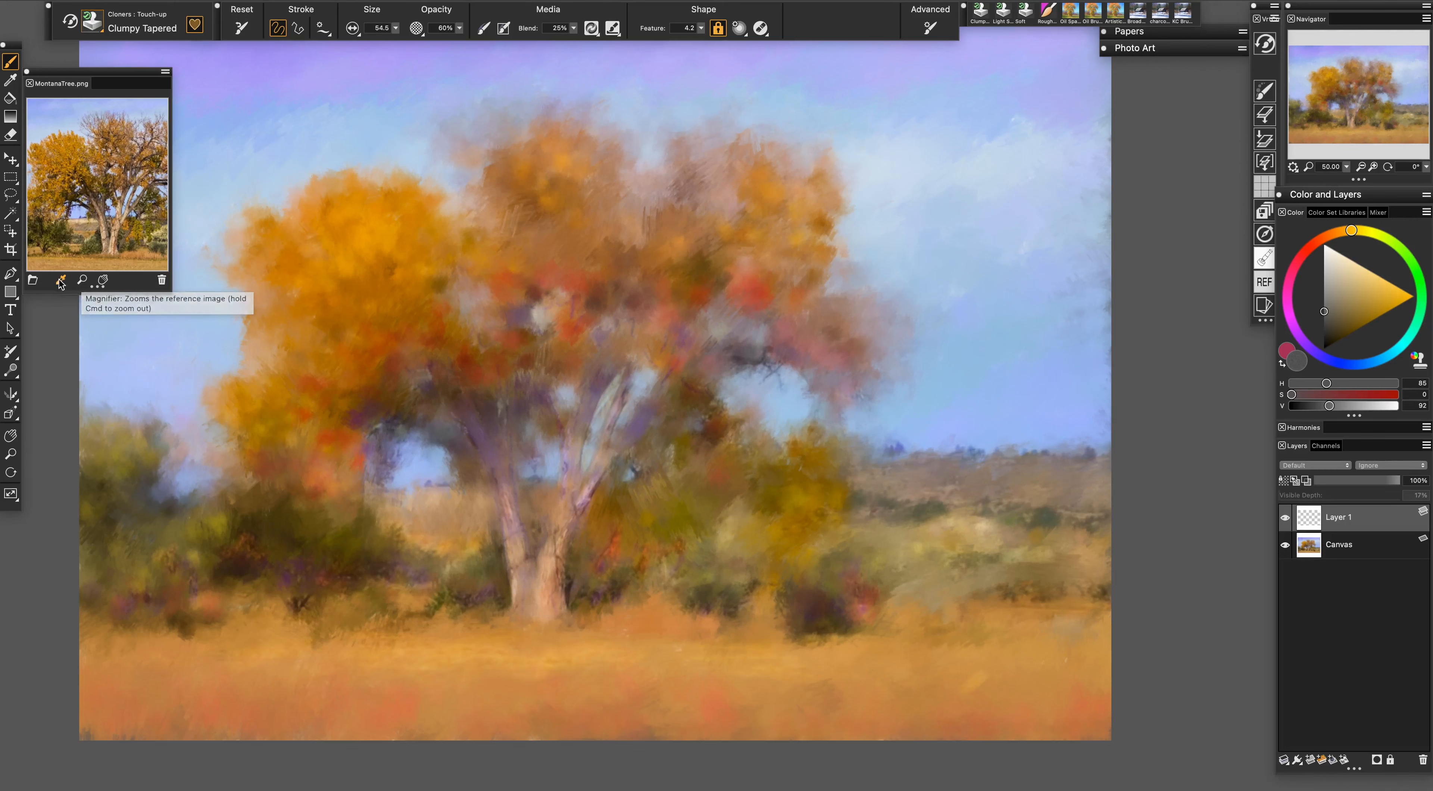
pyautogui.click(82, 225)
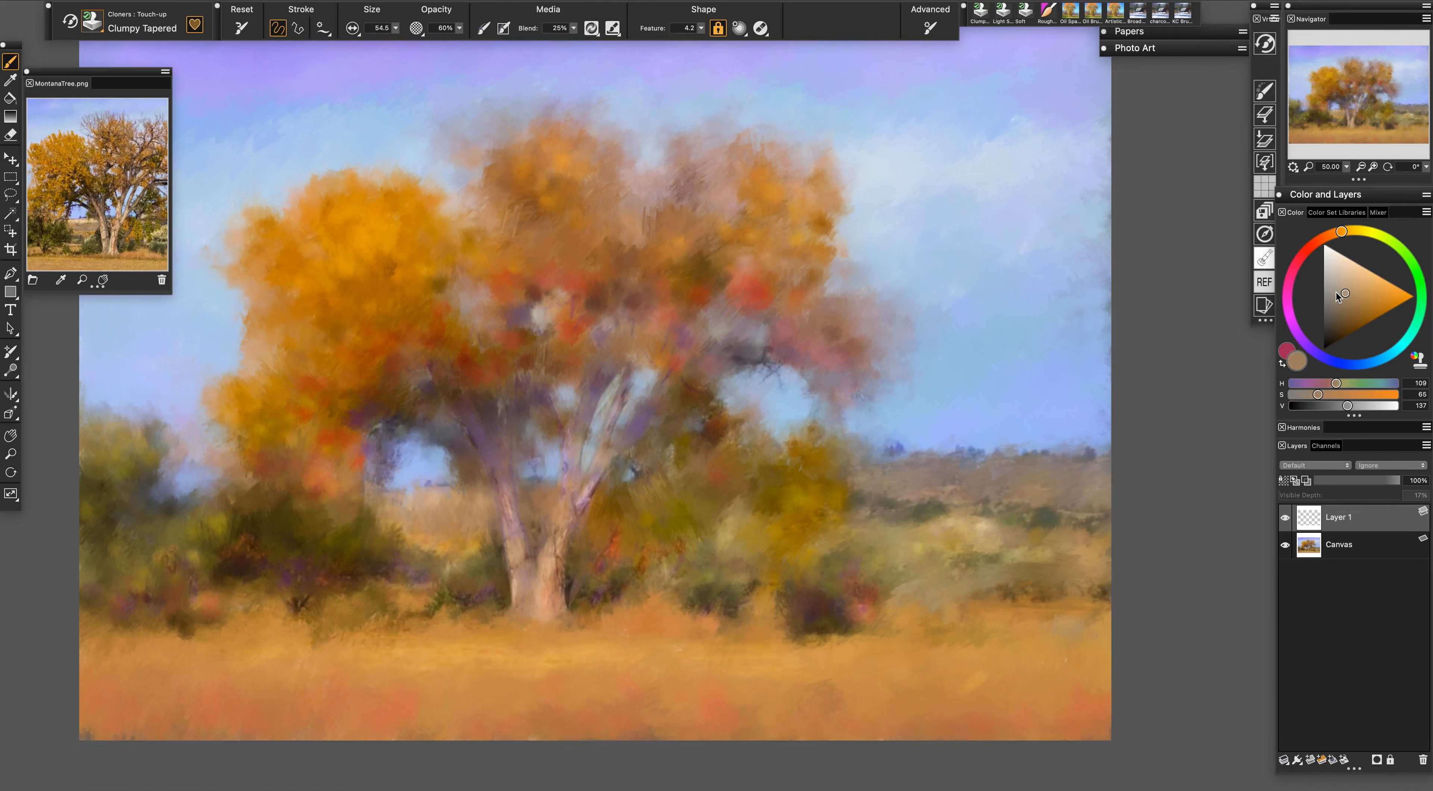
pyautogui.click(1324, 291)
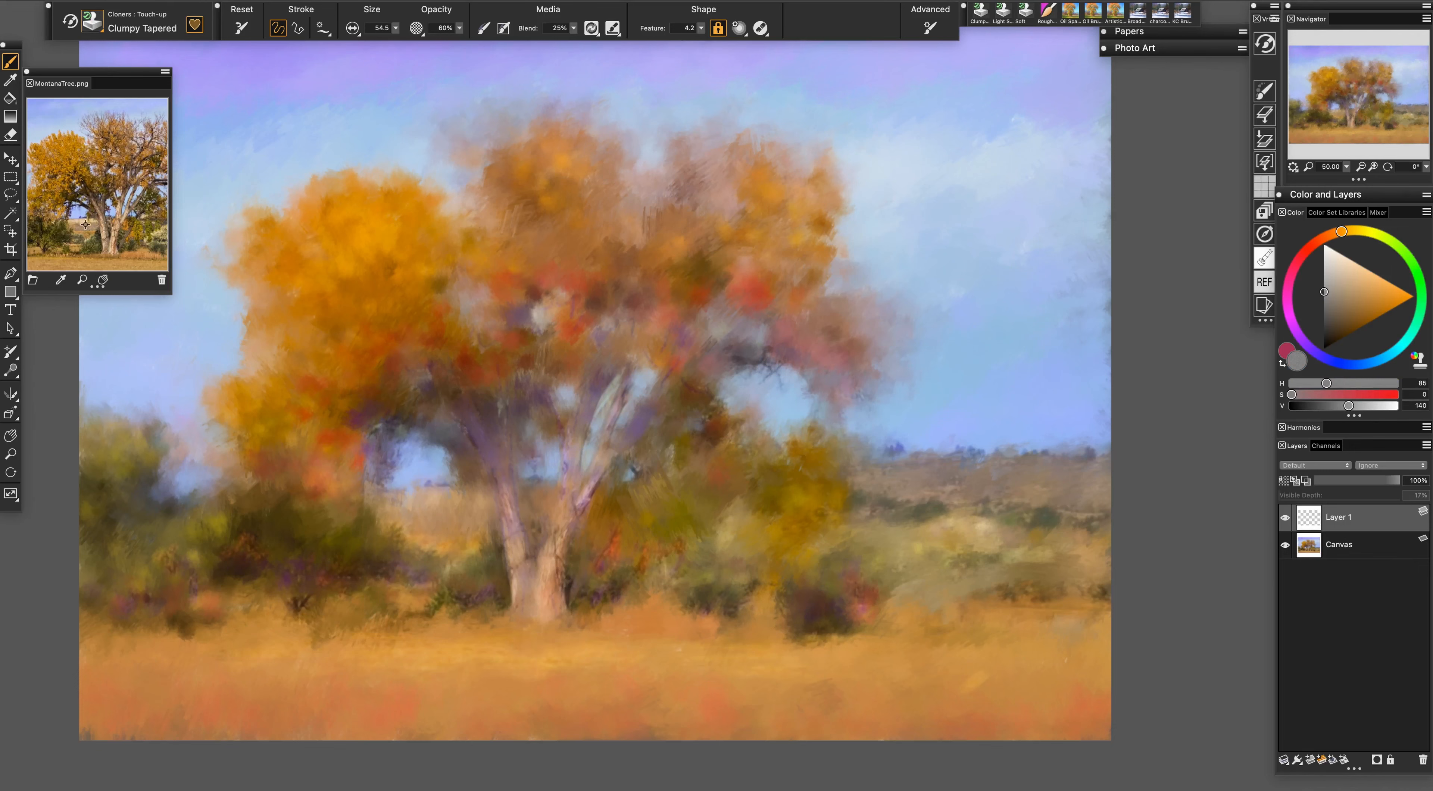
pyautogui.click(88, 266)
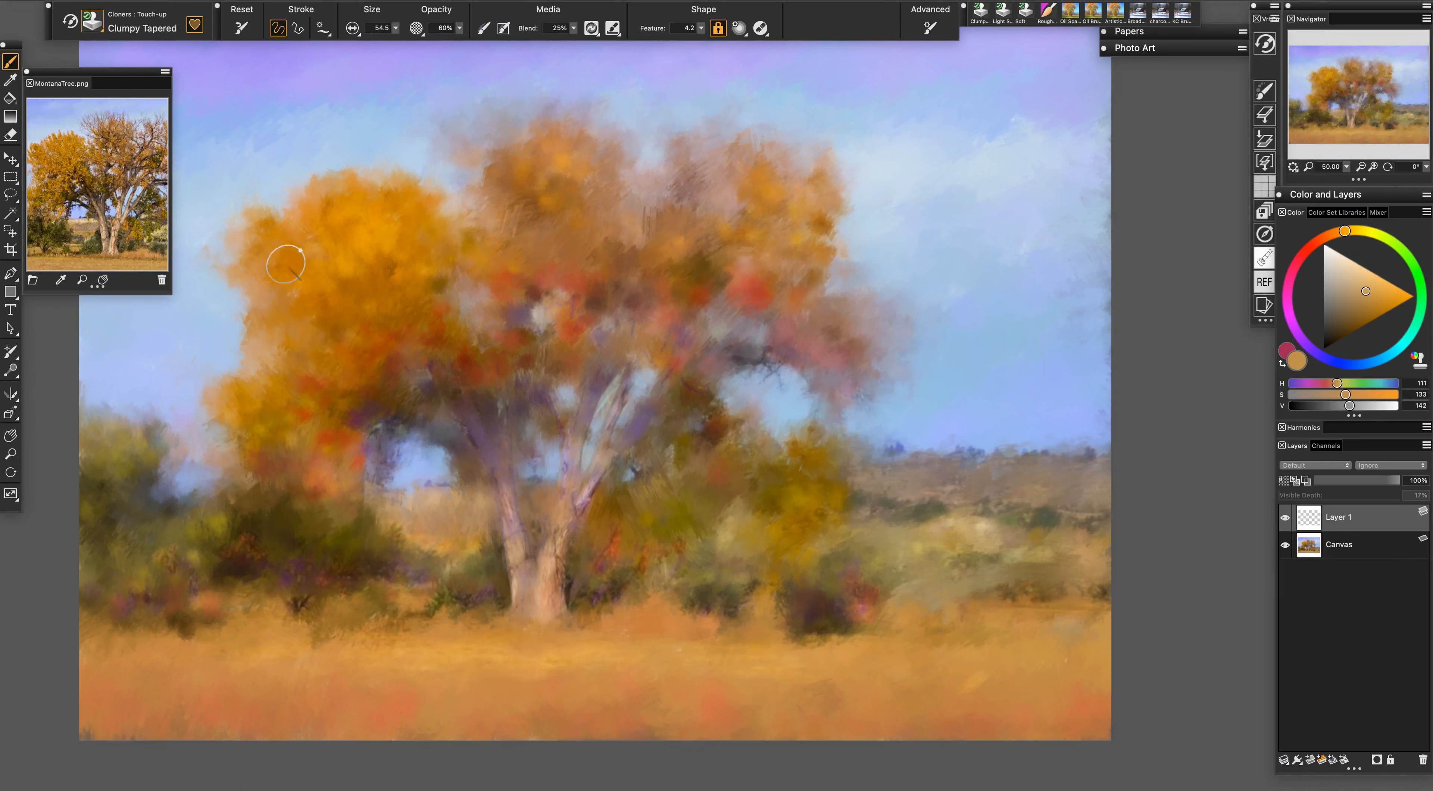
pyautogui.moveTo(1366, 290)
pyautogui.mouseDown()
pyautogui.moveTo(1323, 281)
pyautogui.moveTo(1349, 277)
pyautogui.moveTo(1325, 277)
pyautogui.moveTo(1325, 262)
pyautogui.moveTo(1346, 262)
pyautogui.moveTo(1324, 265)
pyautogui.mouseUp()
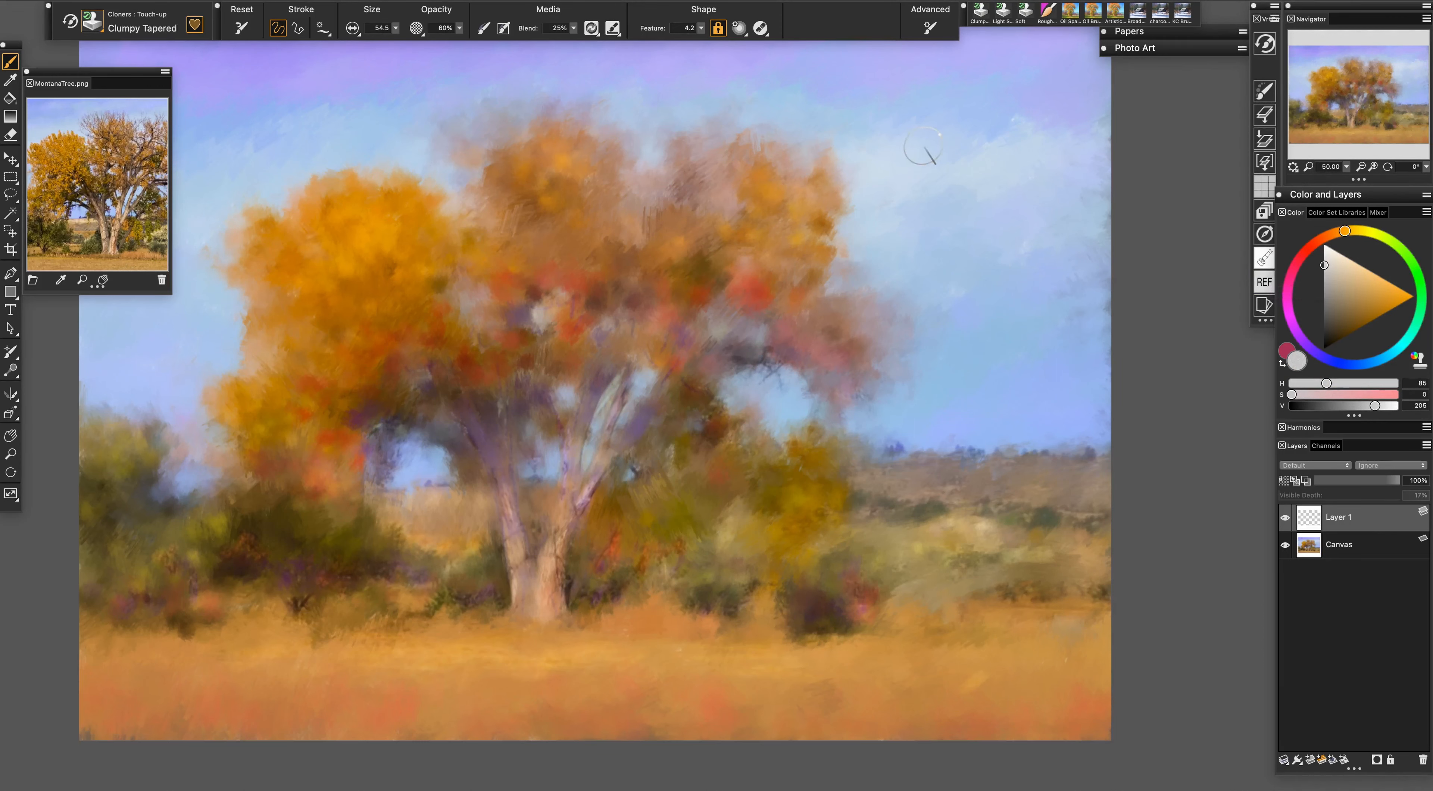
# Sample the light blue sky from the painting, vary it slightly, and sample the tan ground beside the trunk base
pyautogui.keyDown('alt'); pyautogui.click(923, 148); pyautogui.keyUp('alt')
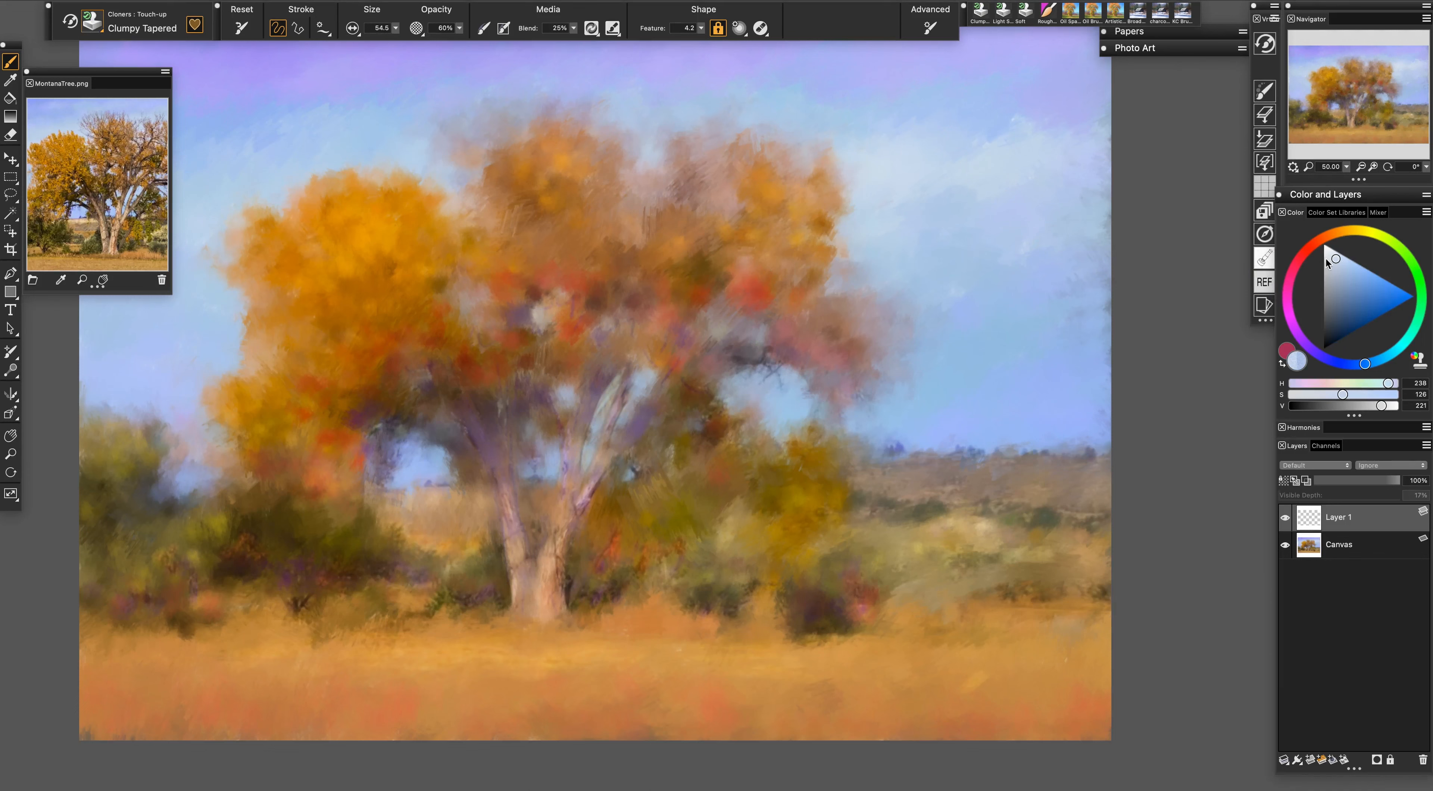
pyautogui.click(1326, 259)
pyautogui.click(1337, 258)
pyautogui.keyDown('alt'); pyautogui.click(597, 640); pyautogui.keyUp('alt')
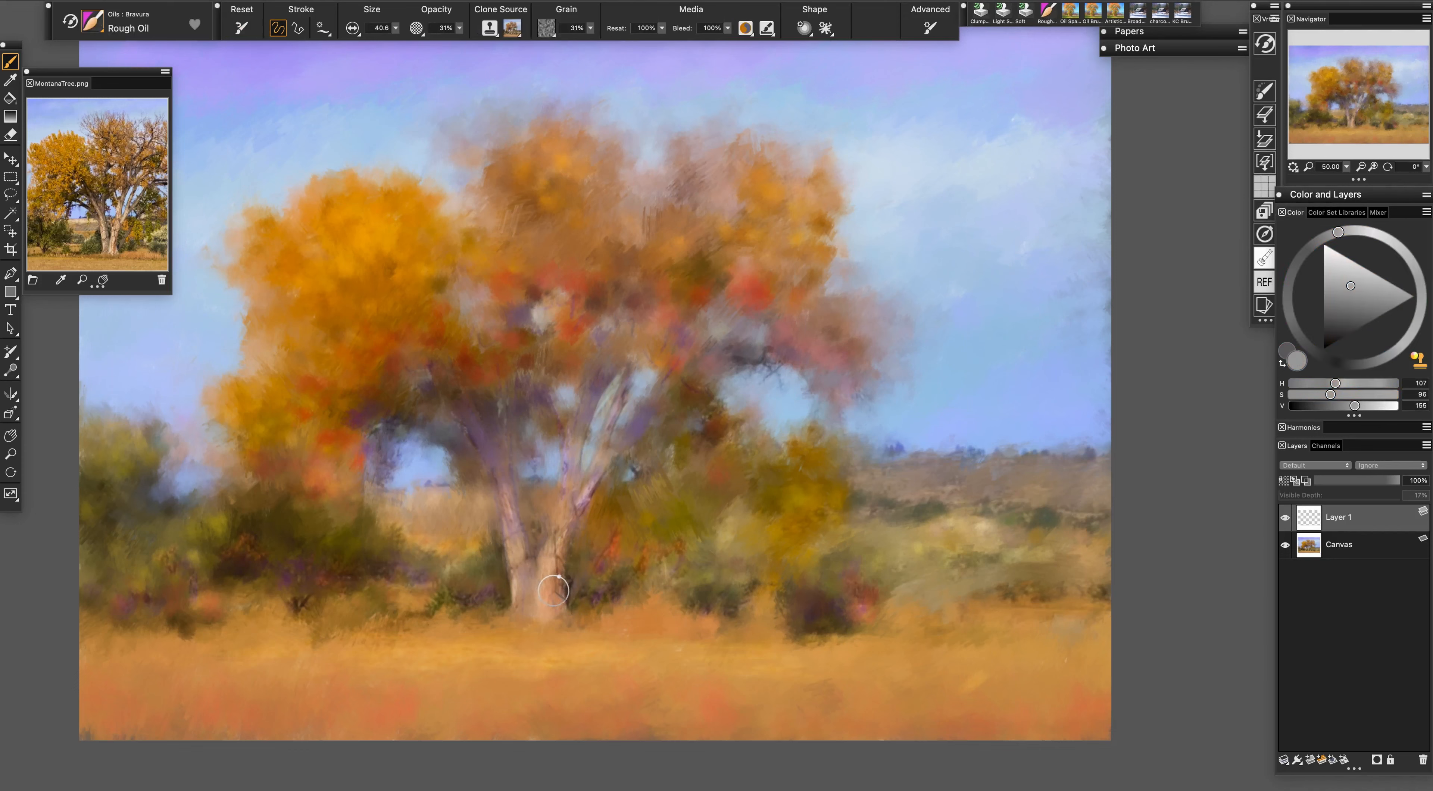
# Switch to the Rough Oil brush from Oils: Bravura, sample the tan trunk colour and turn off Clone Color
pyautogui.click(1374, 166)
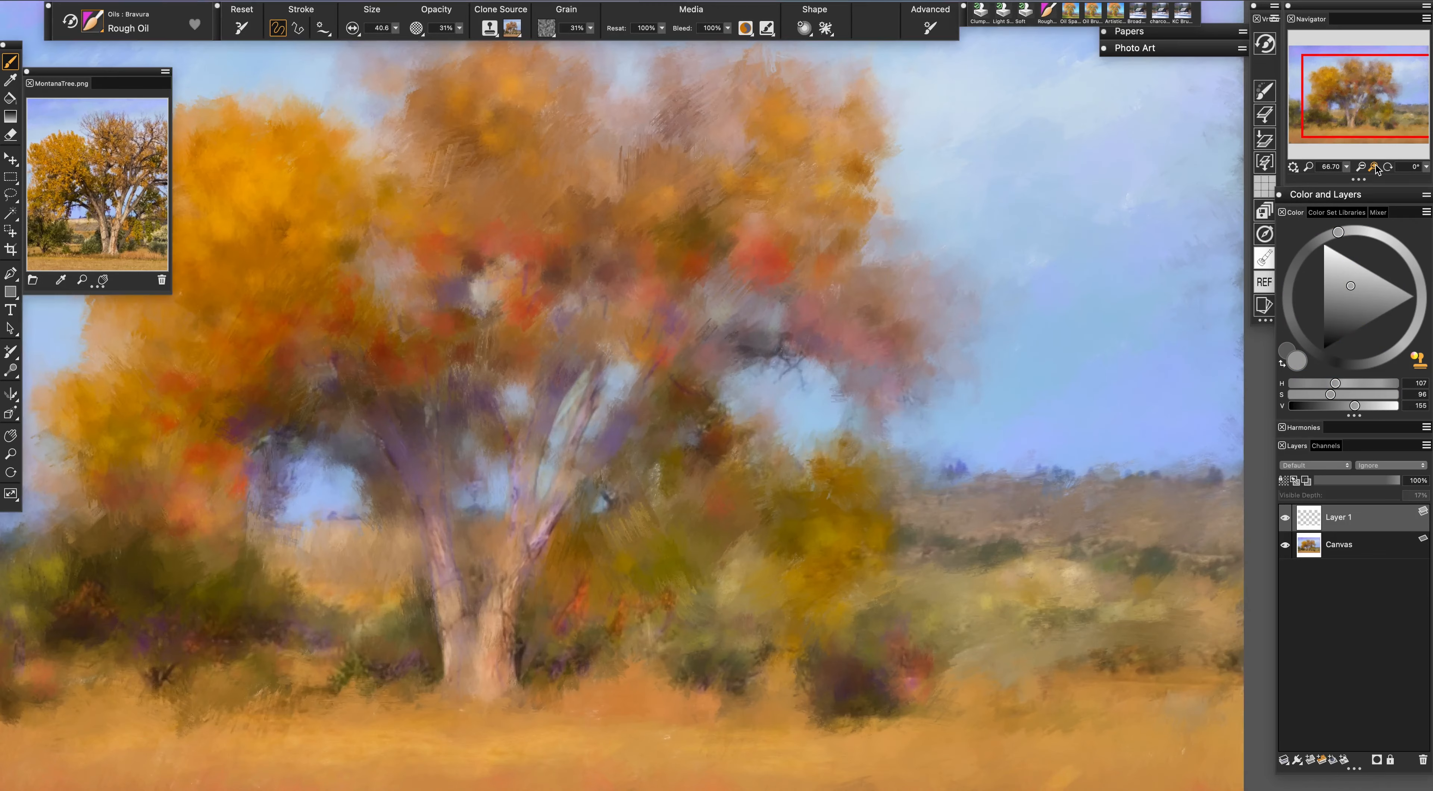
pyautogui.click(1374, 166)
pyautogui.moveTo(1371, 127); pyautogui.dragTo(1363, 134)
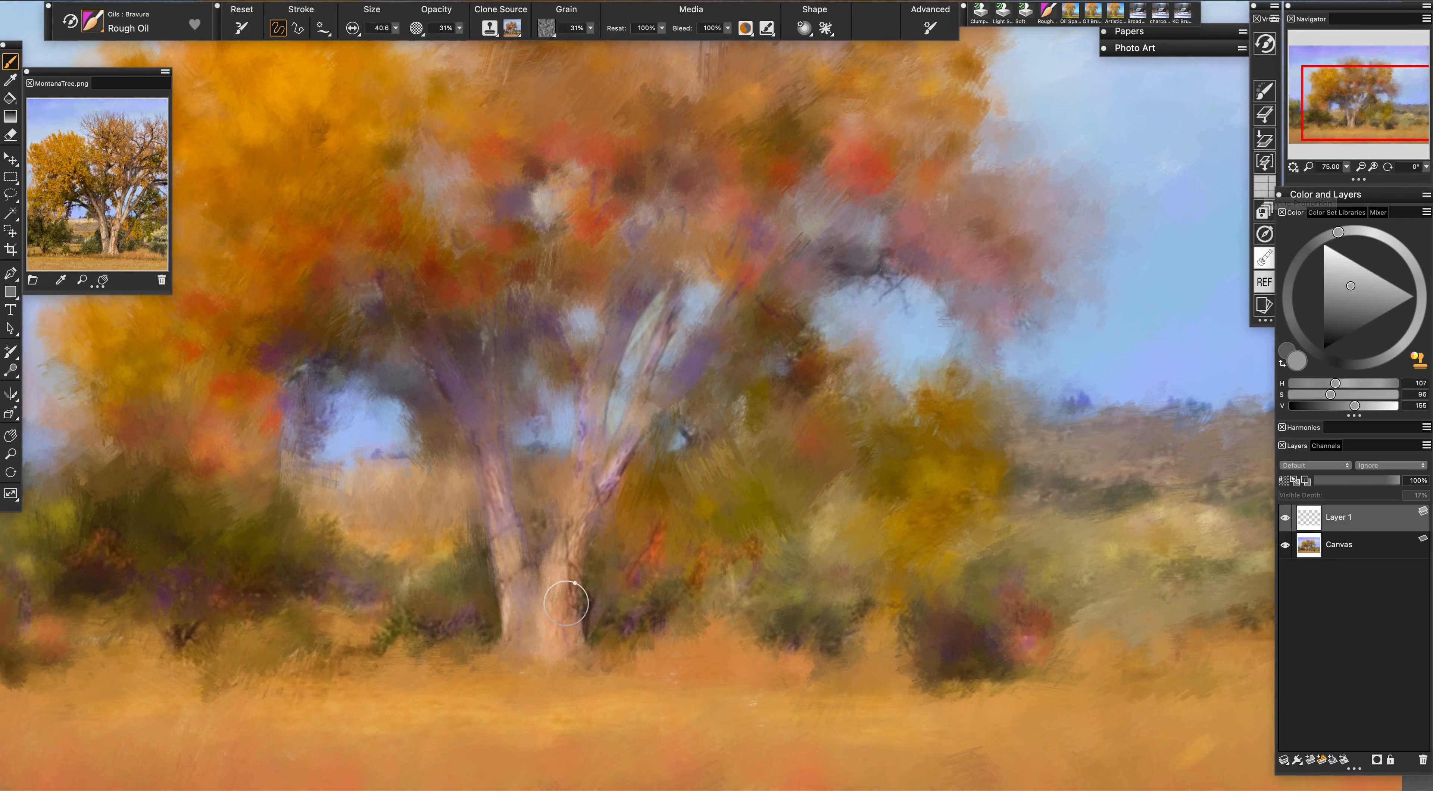
pyautogui.moveTo(556, 606); pyautogui.dragTo(556, 609)
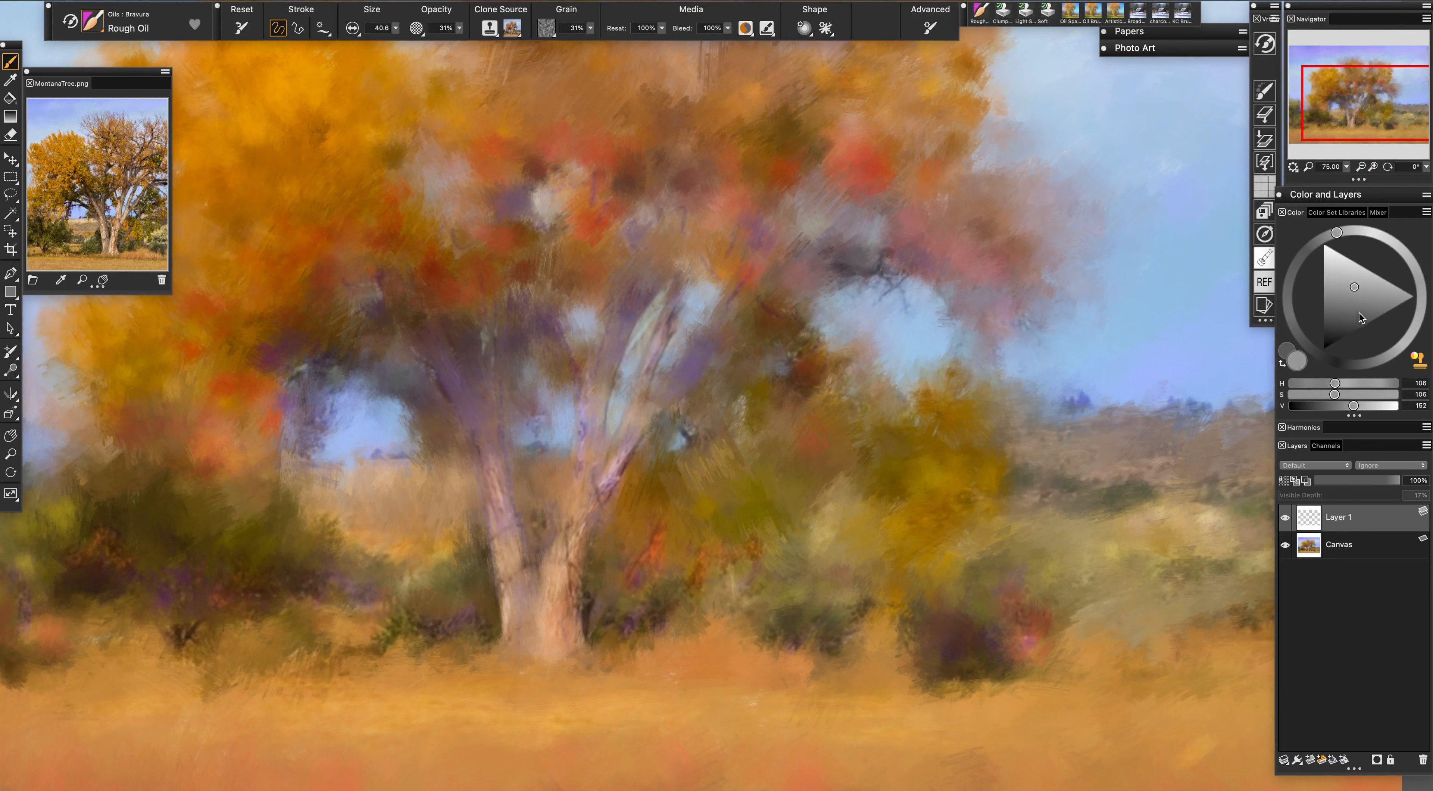
pyautogui.click(1418, 365)
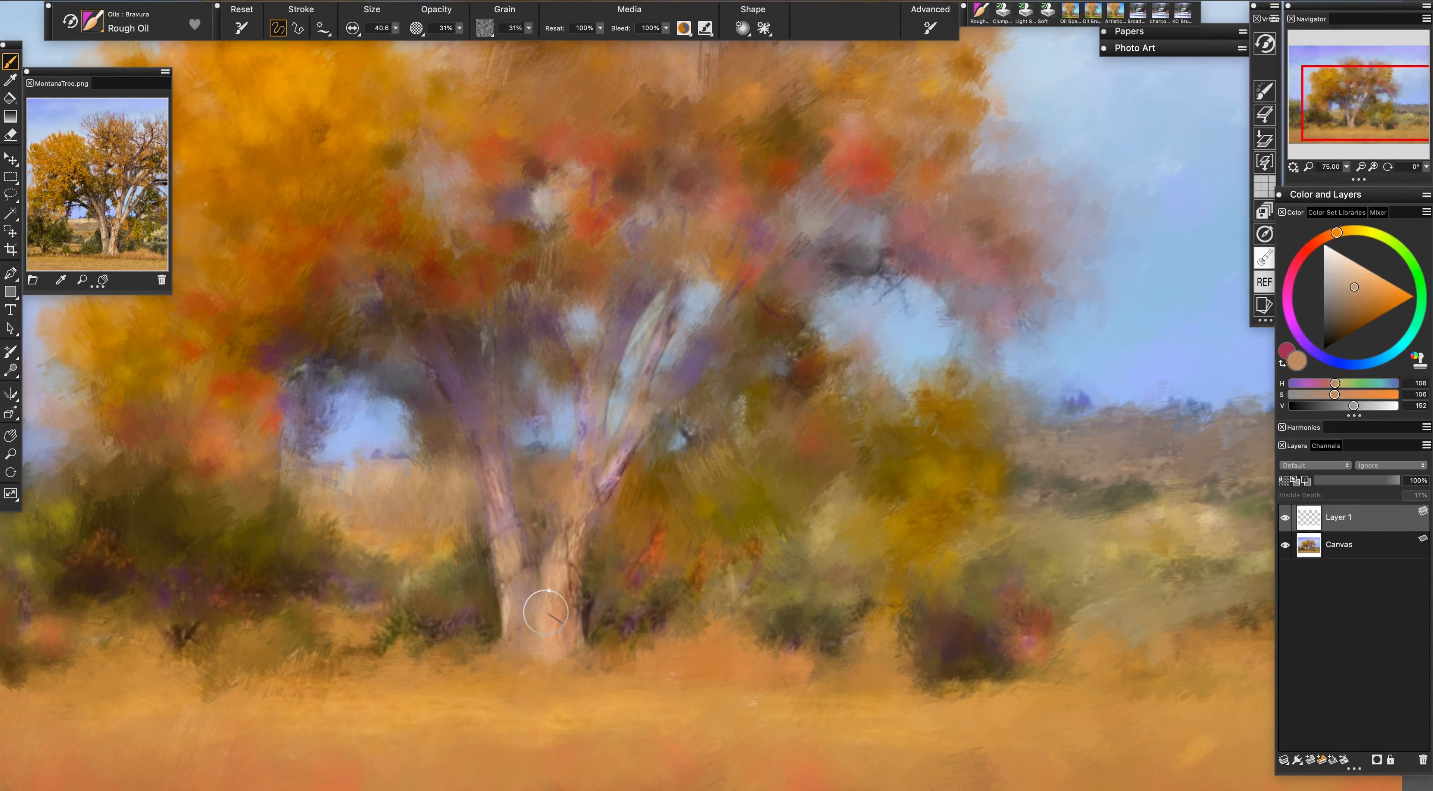
# Paint tan Rough Oil strokes down the lower trunks on the new layer, reducing the brush size to 21.5
pyautogui.moveTo(548, 605); pyautogui.dragTo(552, 610)
pyautogui.moveTo(572, 552); pyautogui.dragTo(570, 579)
pyautogui.moveTo(573, 525)
pyautogui.mouseDown()
pyautogui.moveTo(552, 594)
pyautogui.moveTo(549, 578)
pyautogui.moveTo(567, 644)
pyautogui.mouseUp()
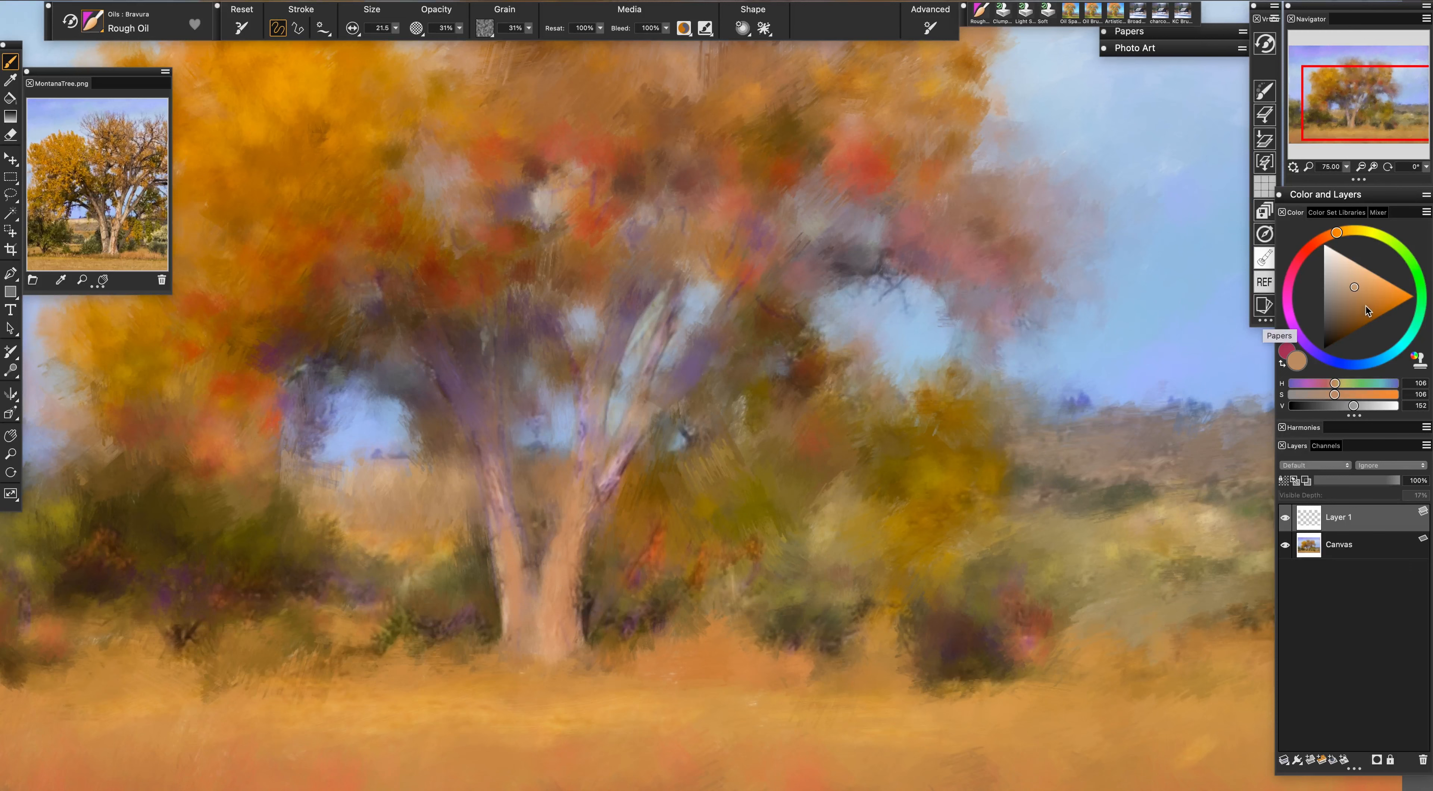
# Brush a more saturated orange onto the lower right trunk, and paint the left trunk with a pinkish grey sampled from it
pyautogui.click(1342, 287)
pyautogui.click(1366, 283)
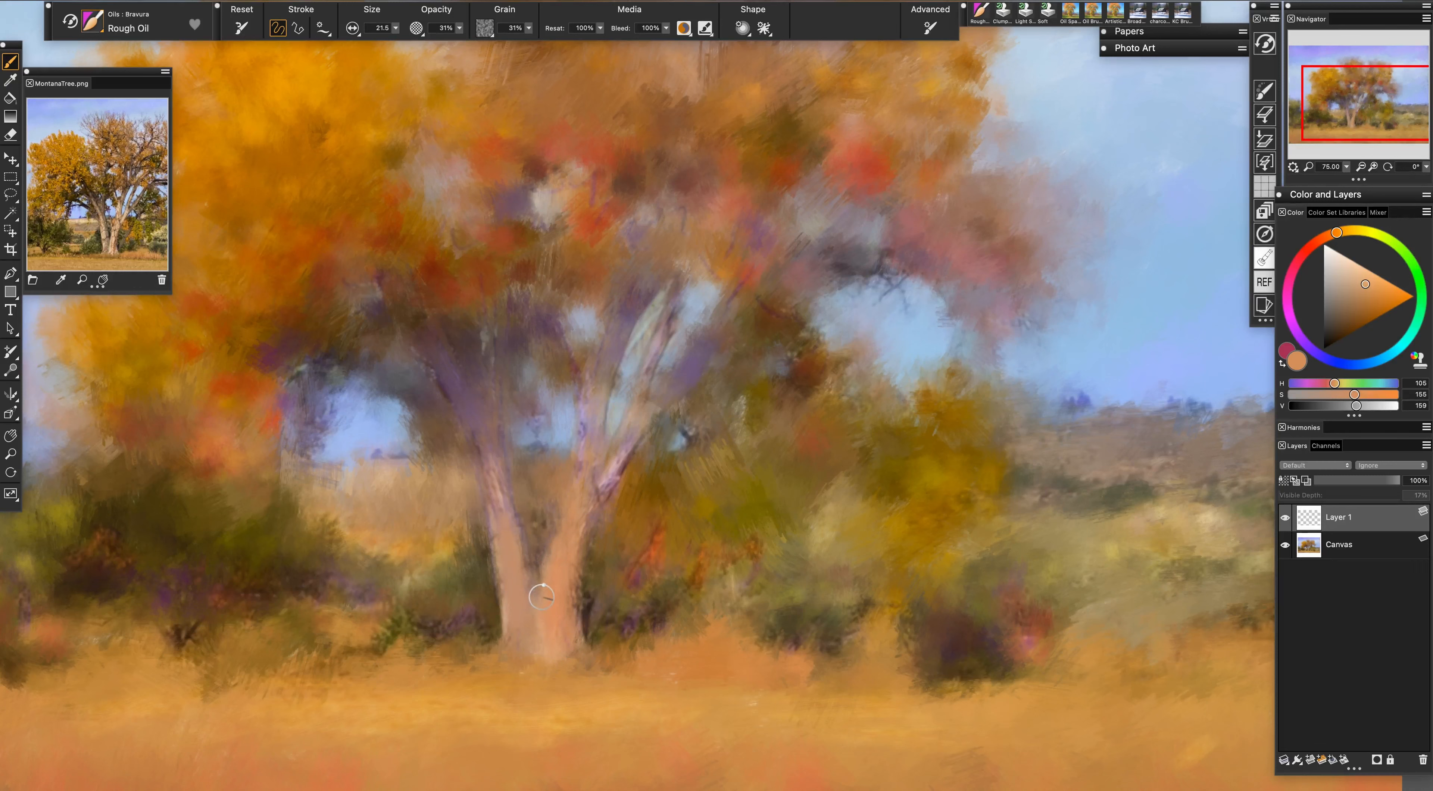
pyautogui.keyDown('alt'); pyautogui.click(504, 512); pyautogui.keyUp('alt')
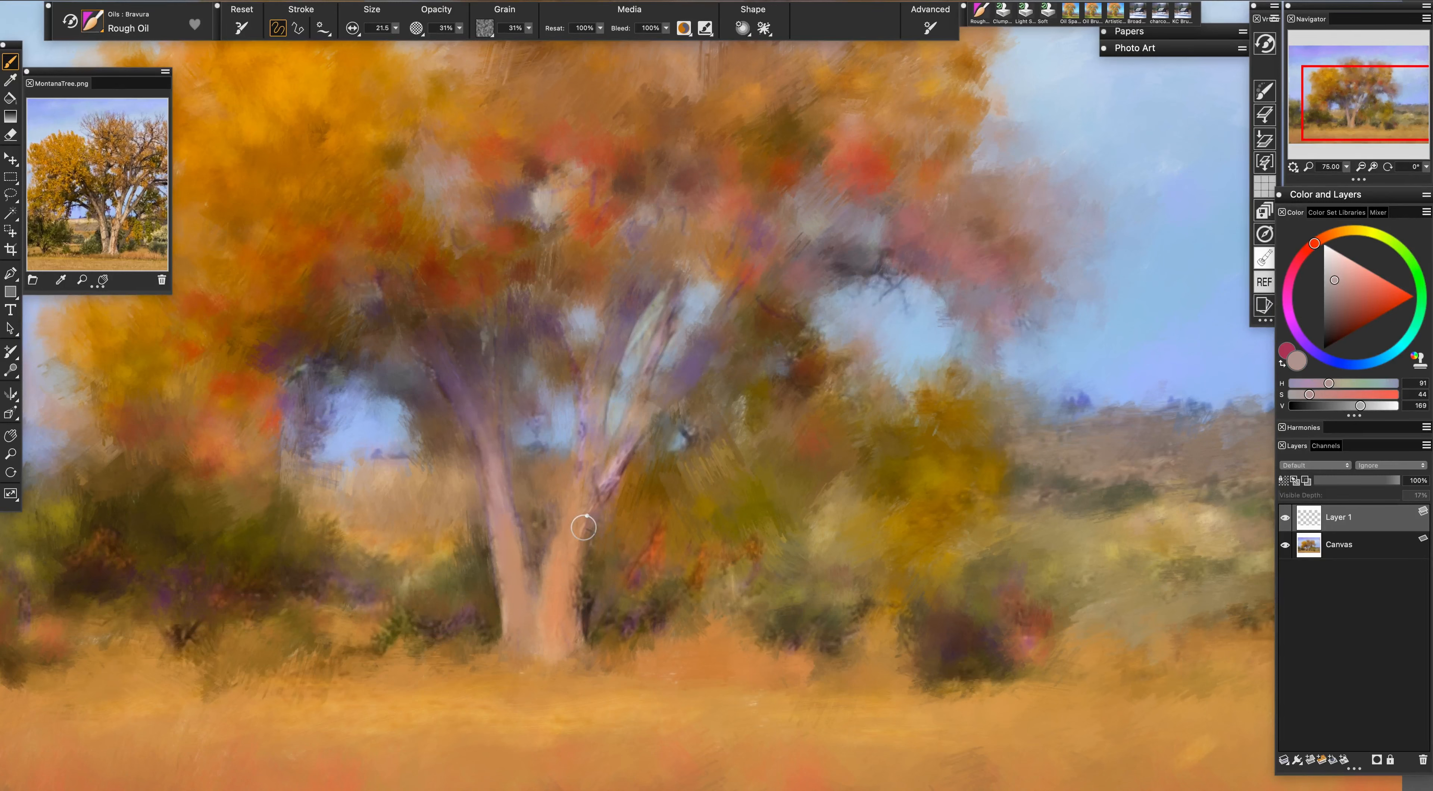
# Paint the upper right trunk branches with a muted mauve sampled from the trunk fork, then compare the painting with Layer 1 hidden and shown
pyautogui.keyDown('alt'); pyautogui.click(606, 487); pyautogui.keyUp('alt')
pyautogui.keyDown('alt'); pyautogui.click(605, 487); pyautogui.keyUp('alt')
pyautogui.moveTo(605, 486); pyautogui.dragTo(610, 472)
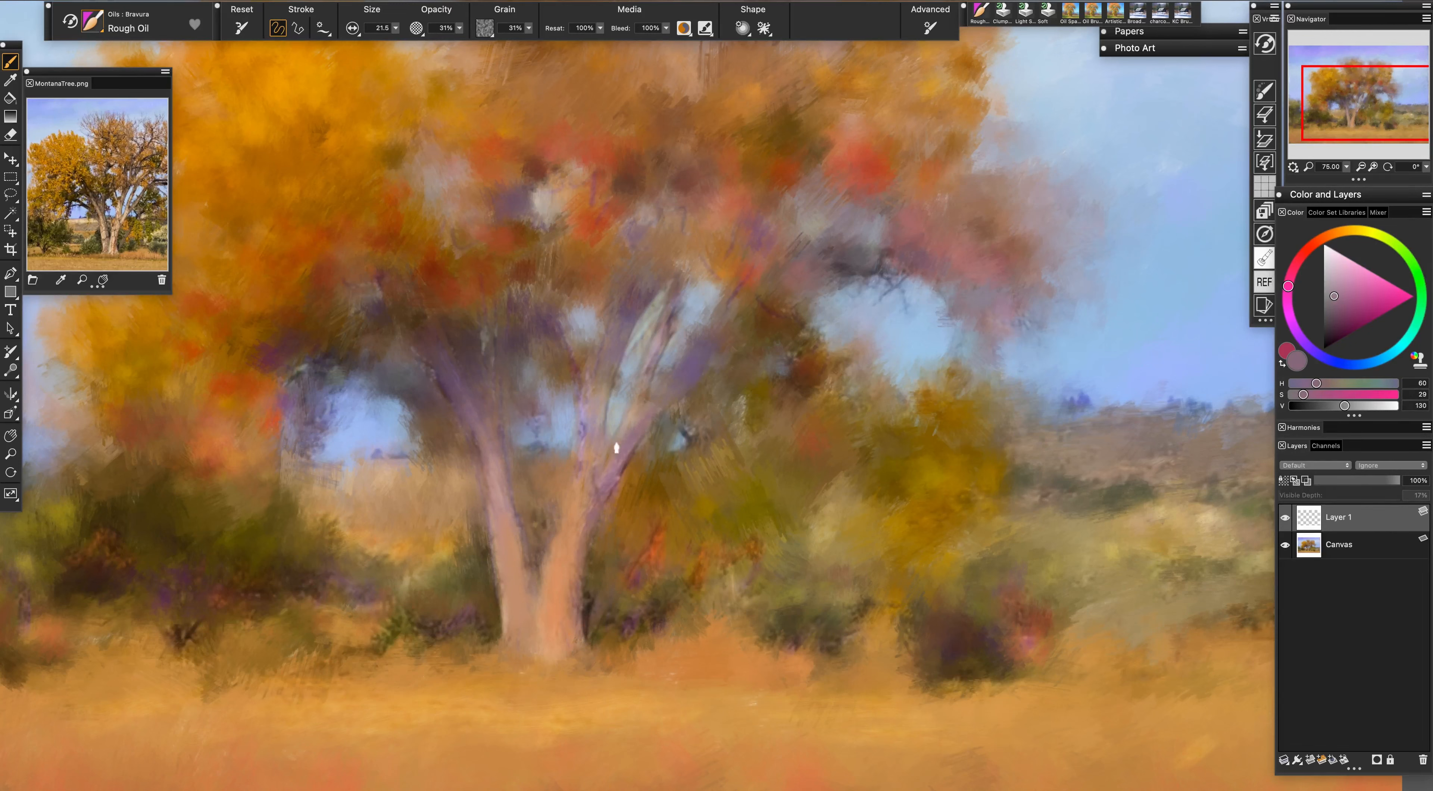
pyautogui.moveTo(664, 323); pyautogui.dragTo(647, 367)
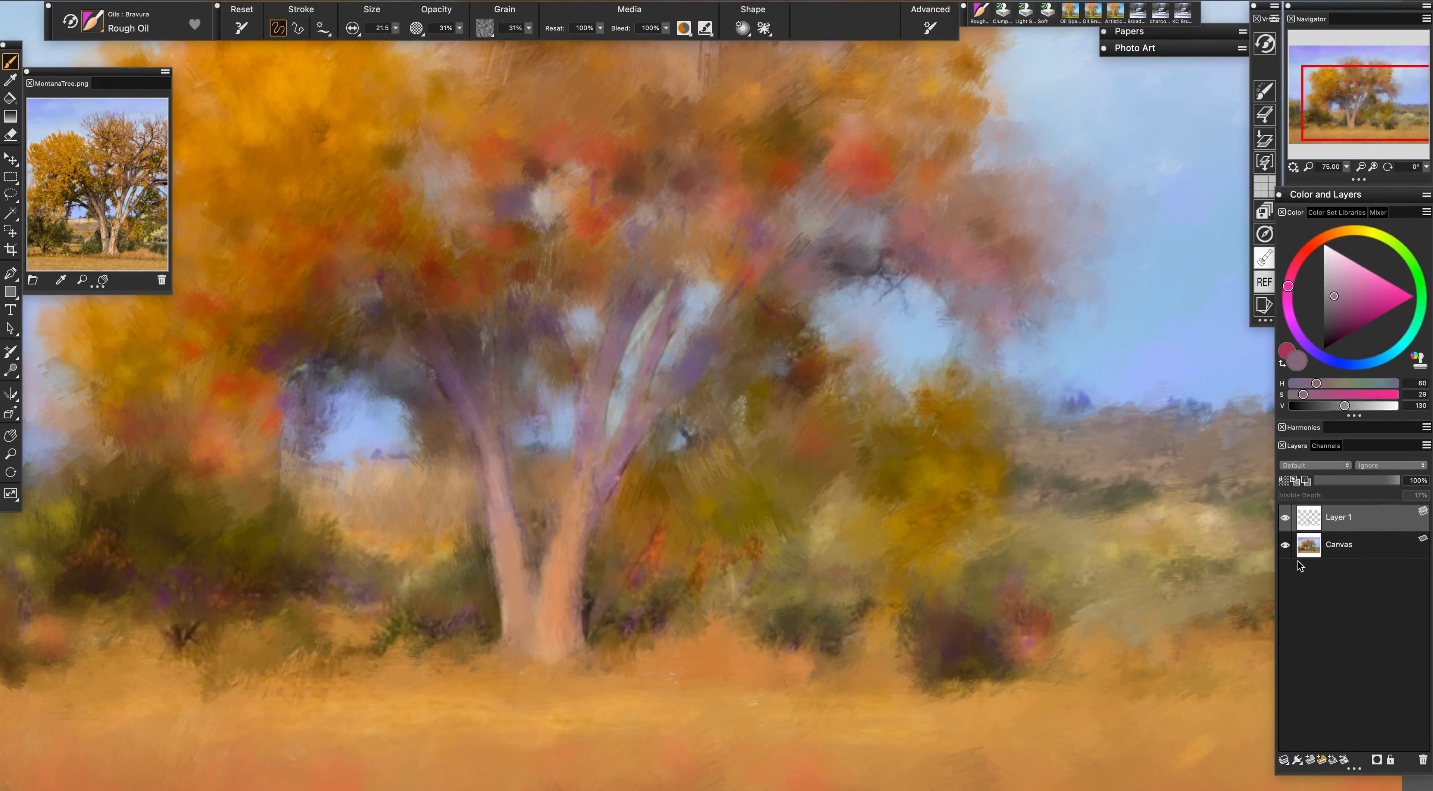
pyautogui.click(1285, 518)
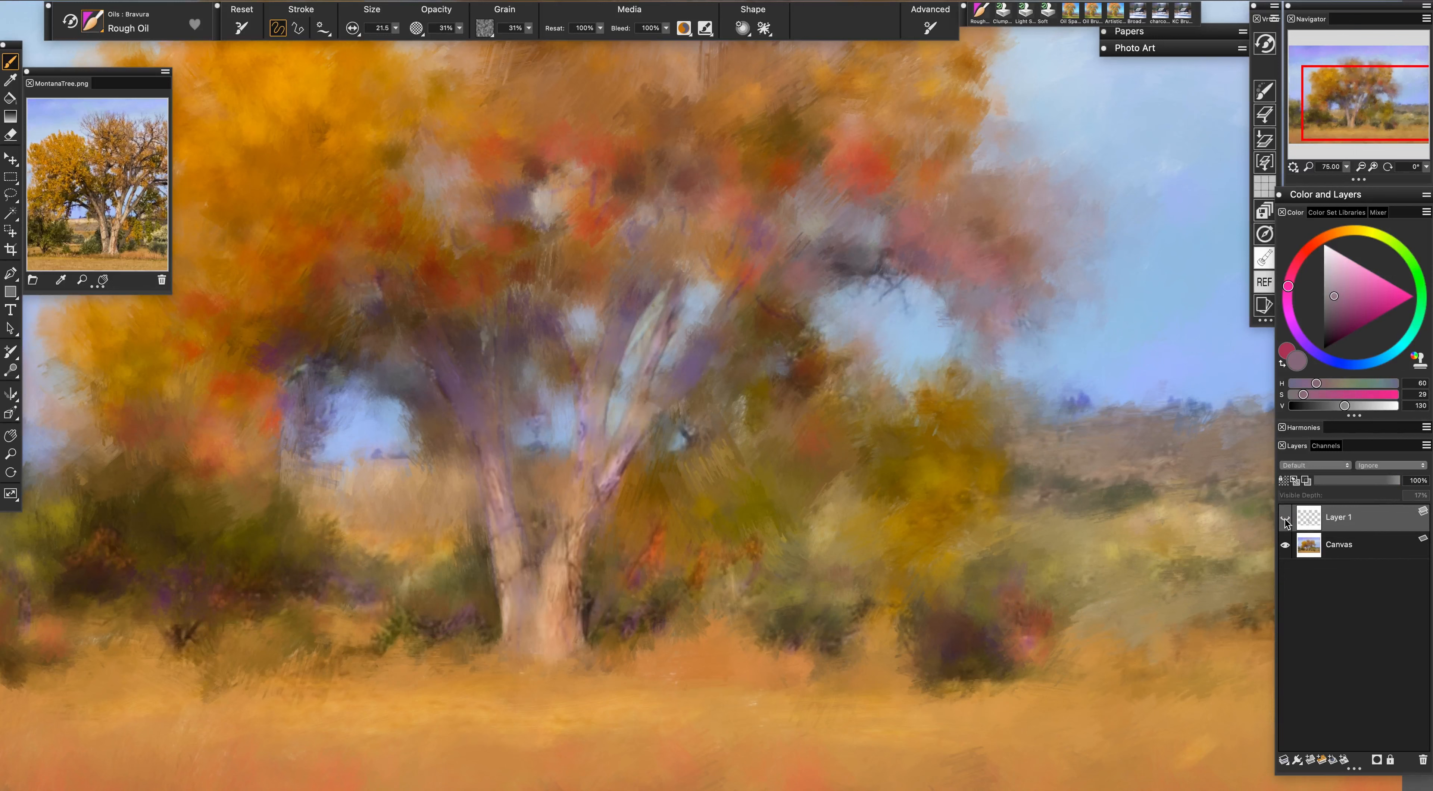
pyautogui.click(1284, 518)
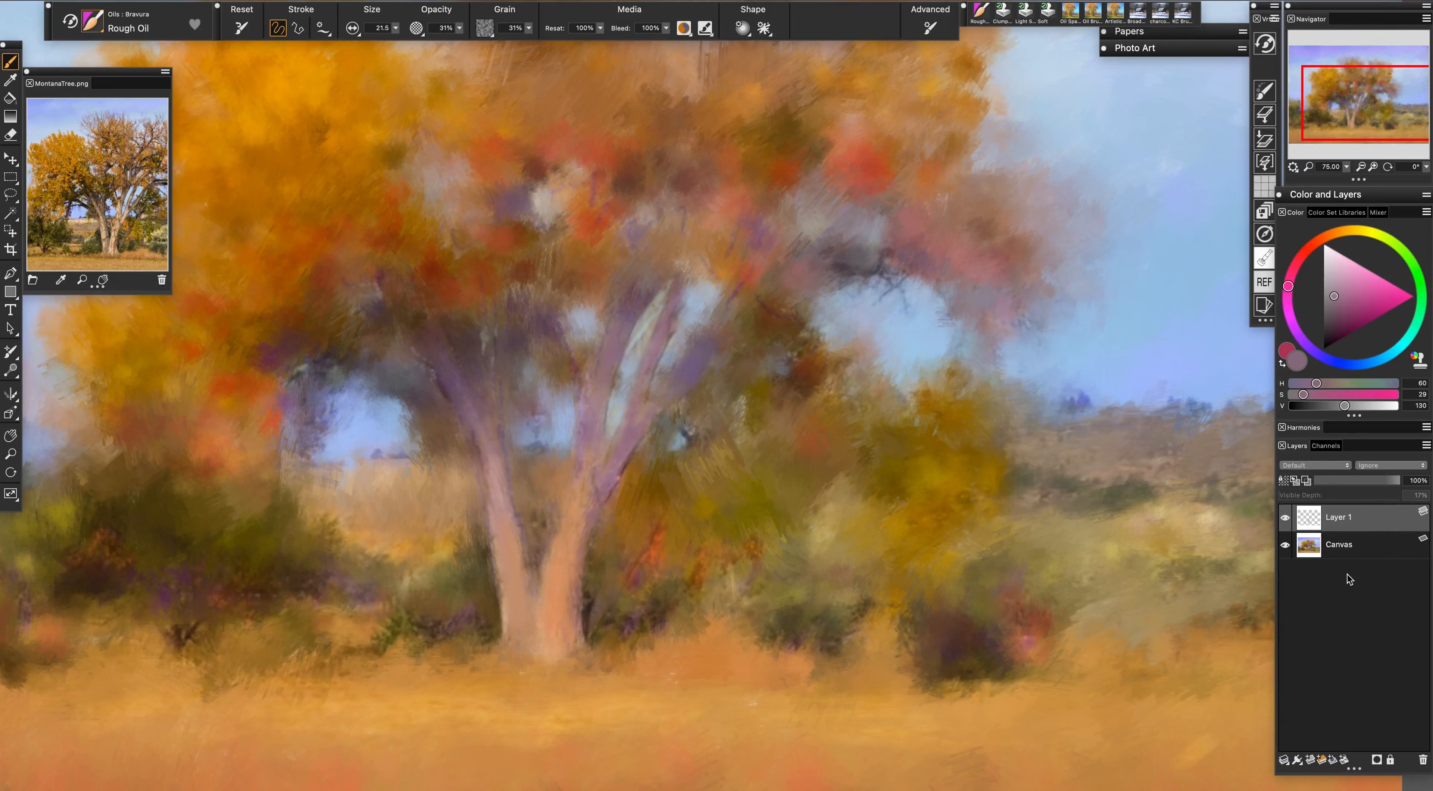
# Sample purple-grey, dark olive and brown foliage colours from the MontanaTree.png reference image
pyautogui.click(71, 204)
pyautogui.click(71, 204)
pyautogui.click(70, 204)
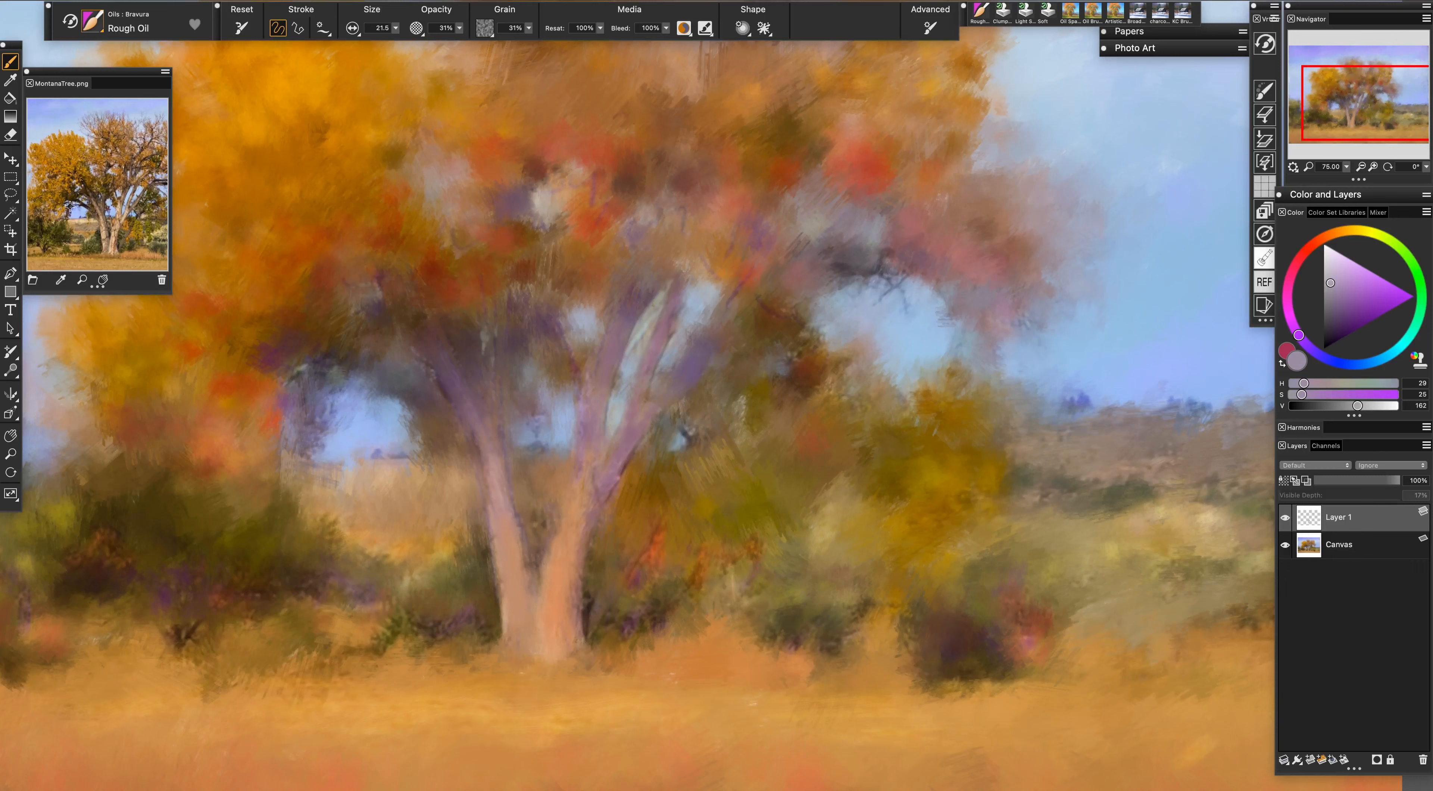
pyautogui.click(78, 196)
pyautogui.click(76, 197)
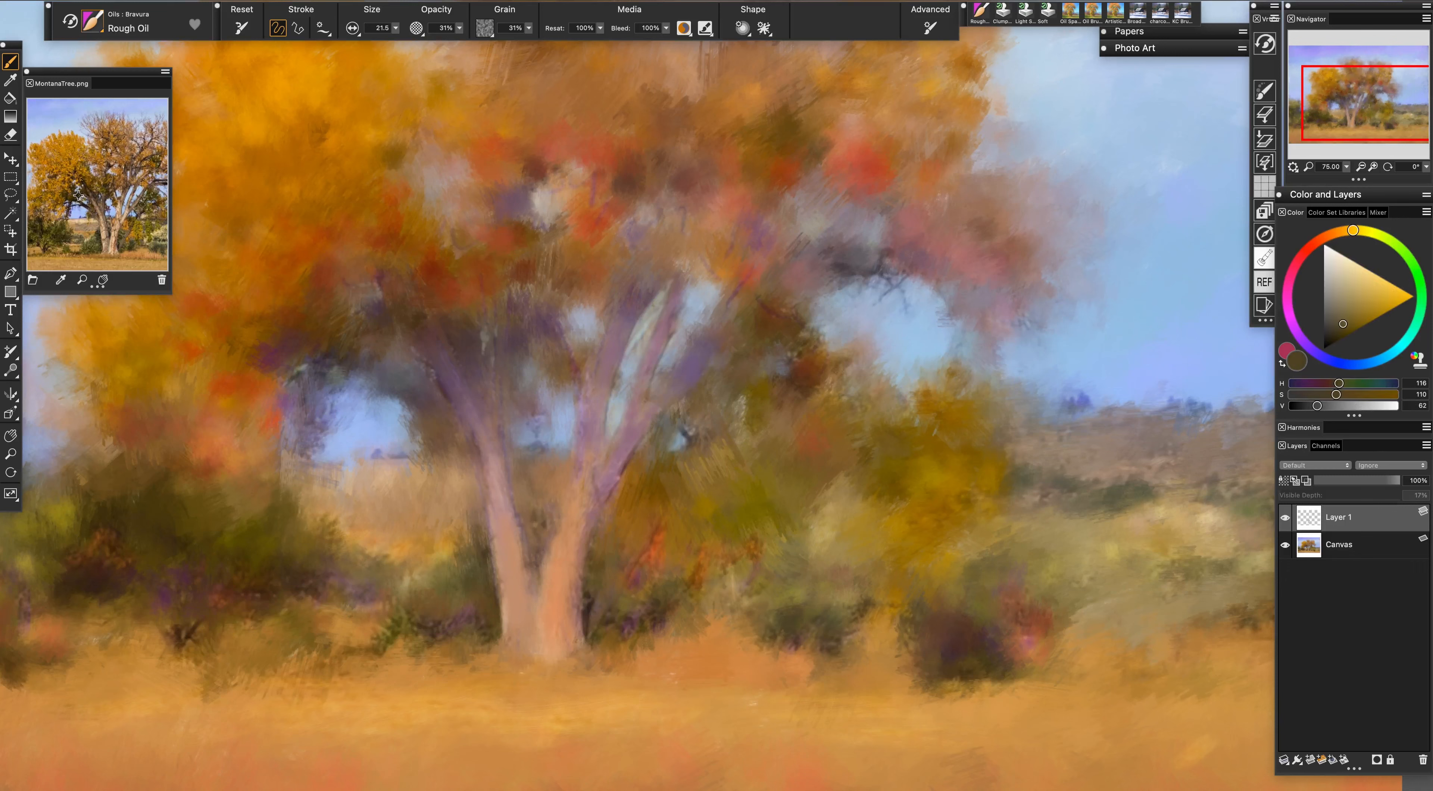
pyautogui.click(75, 197)
pyautogui.click(74, 197)
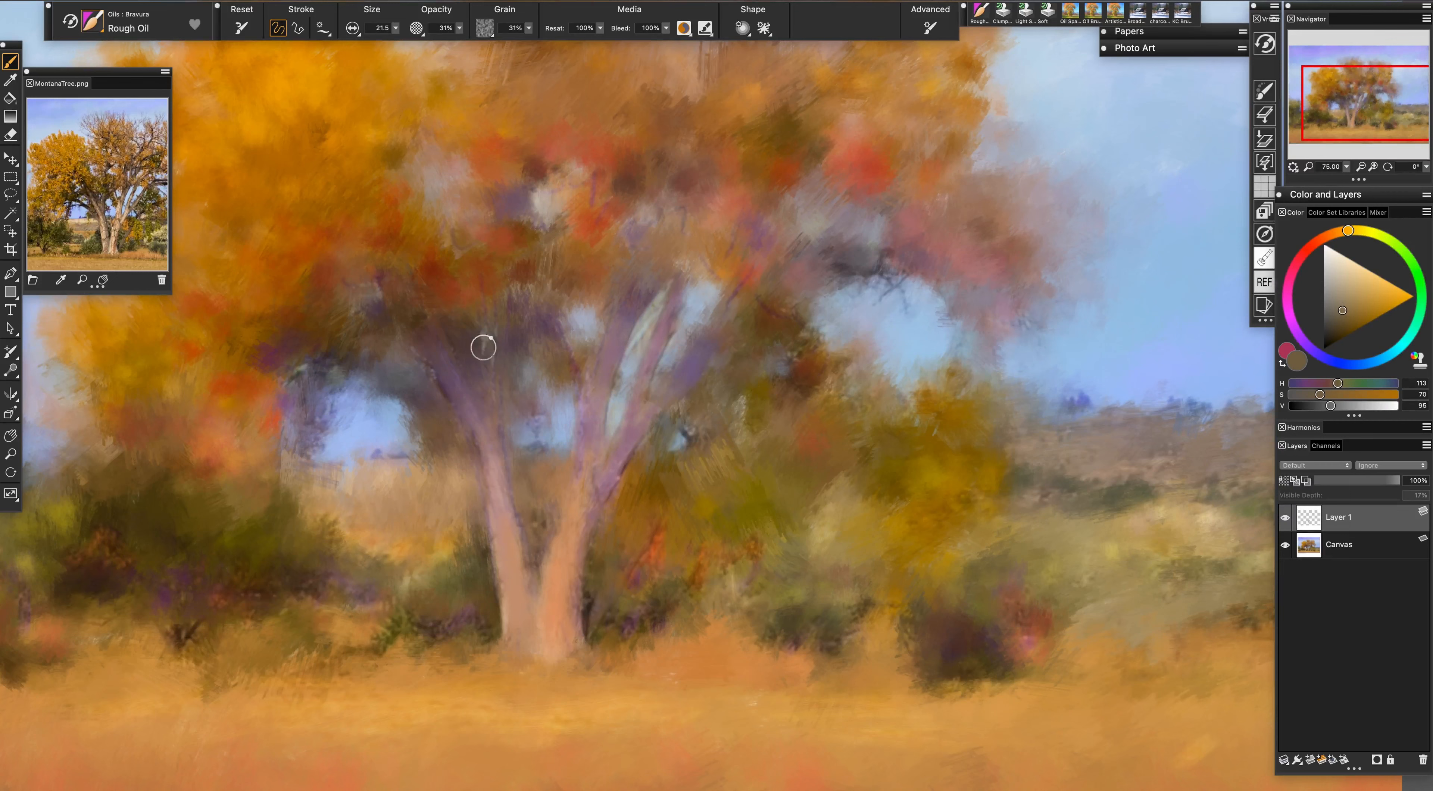
# Sample the dark shadow under the left foliage, shift it to a more saturated brown, and dab it into the canopy above the right trunk
pyautogui.keyDown('alt'); pyautogui.click(330, 355); pyautogui.keyUp('alt')
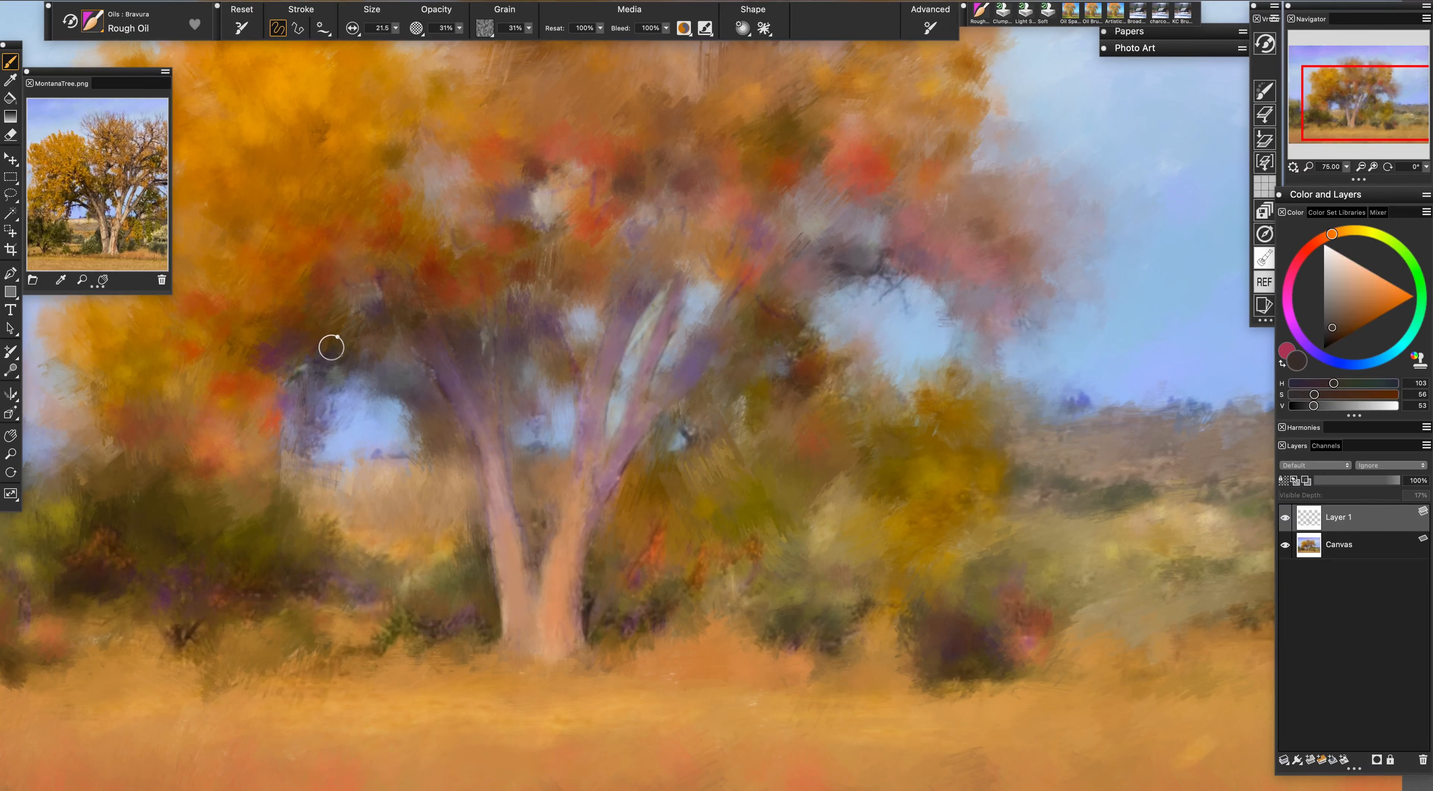
pyautogui.click(1348, 322)
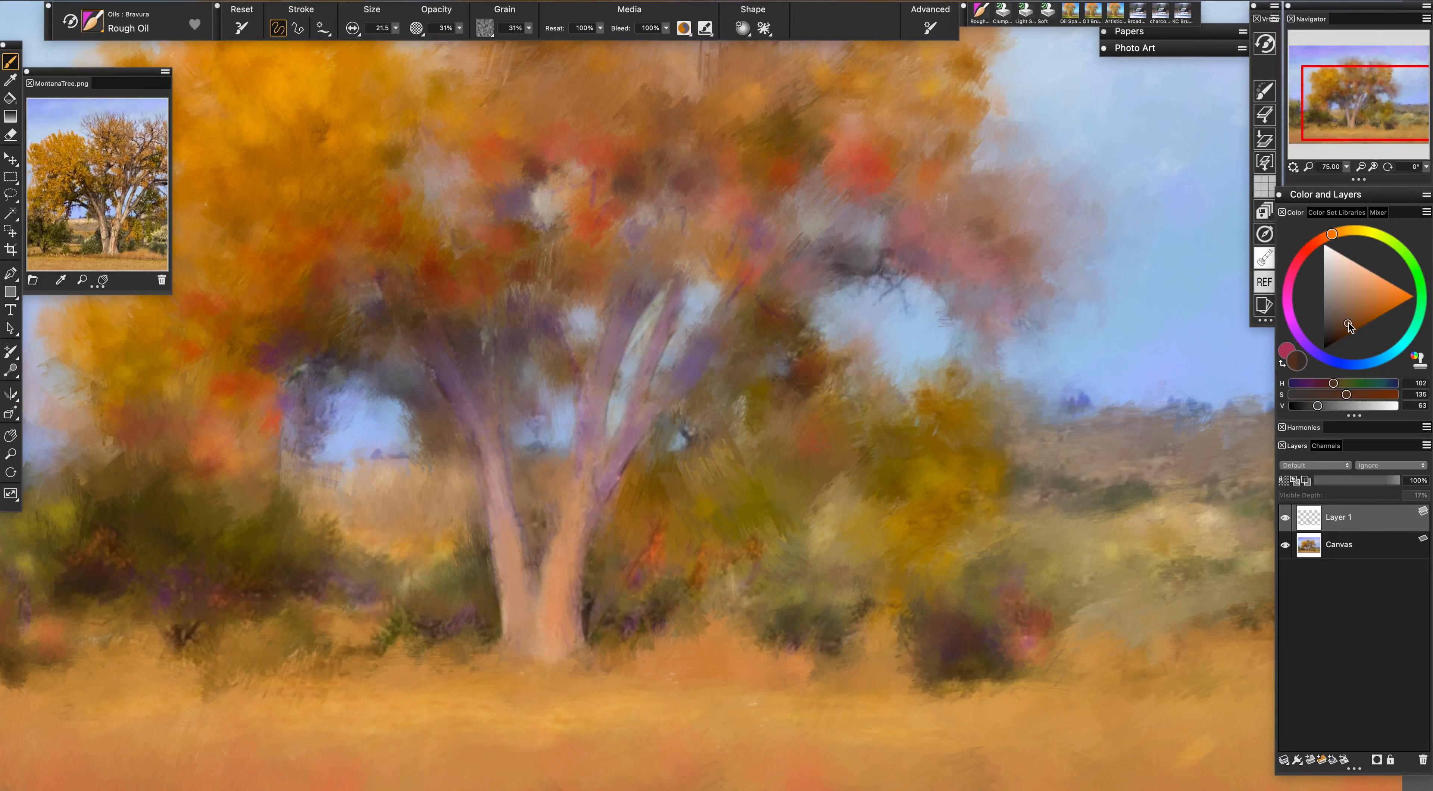
pyautogui.moveTo(1346, 323); pyautogui.dragTo(1344, 324)
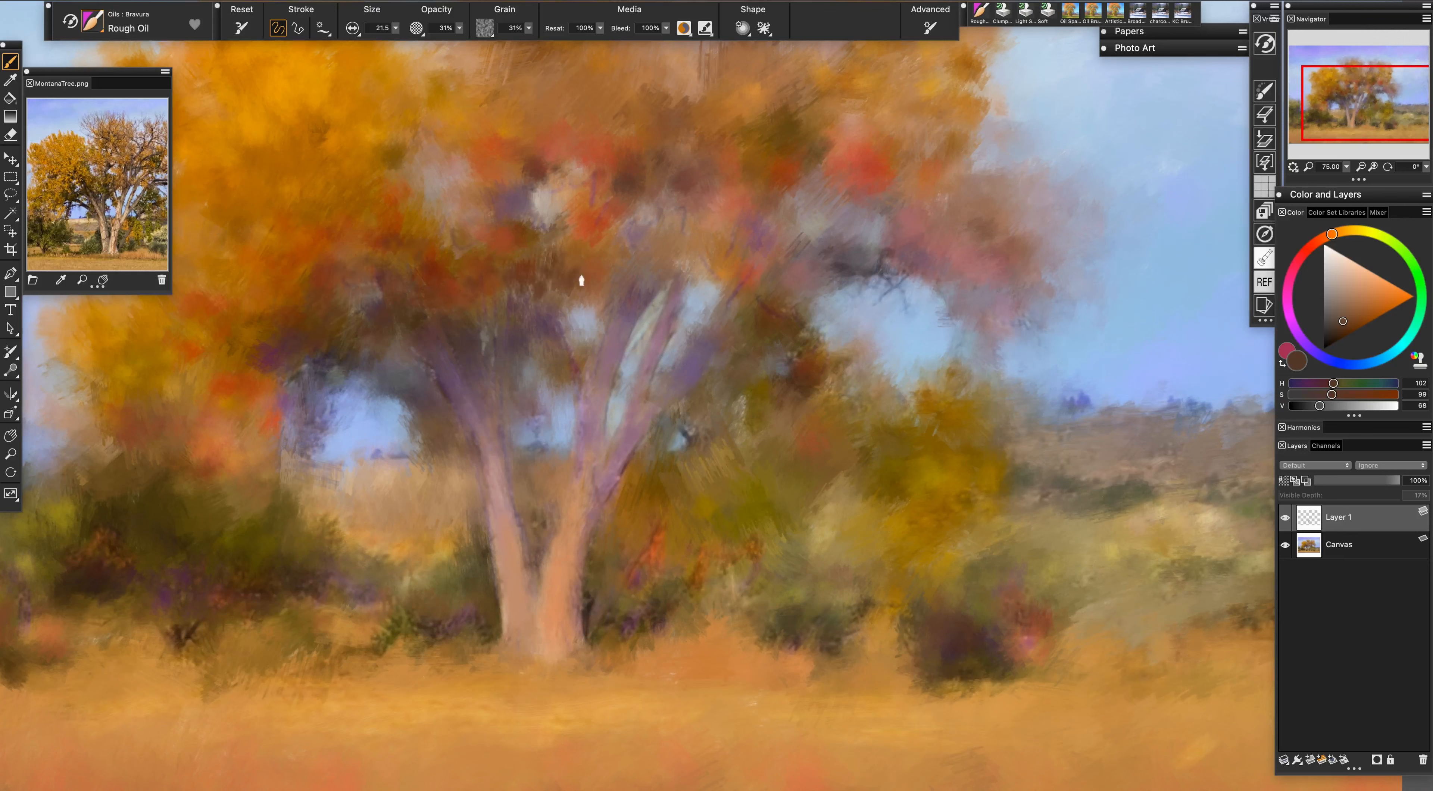
pyautogui.moveTo(604, 228)
pyautogui.mouseDown()
pyautogui.moveTo(598, 208)
pyautogui.moveTo(681, 182)
pyautogui.moveTo(691, 226)
pyautogui.moveTo(730, 214)
pyautogui.moveTo(739, 264)
pyautogui.mouseUp()
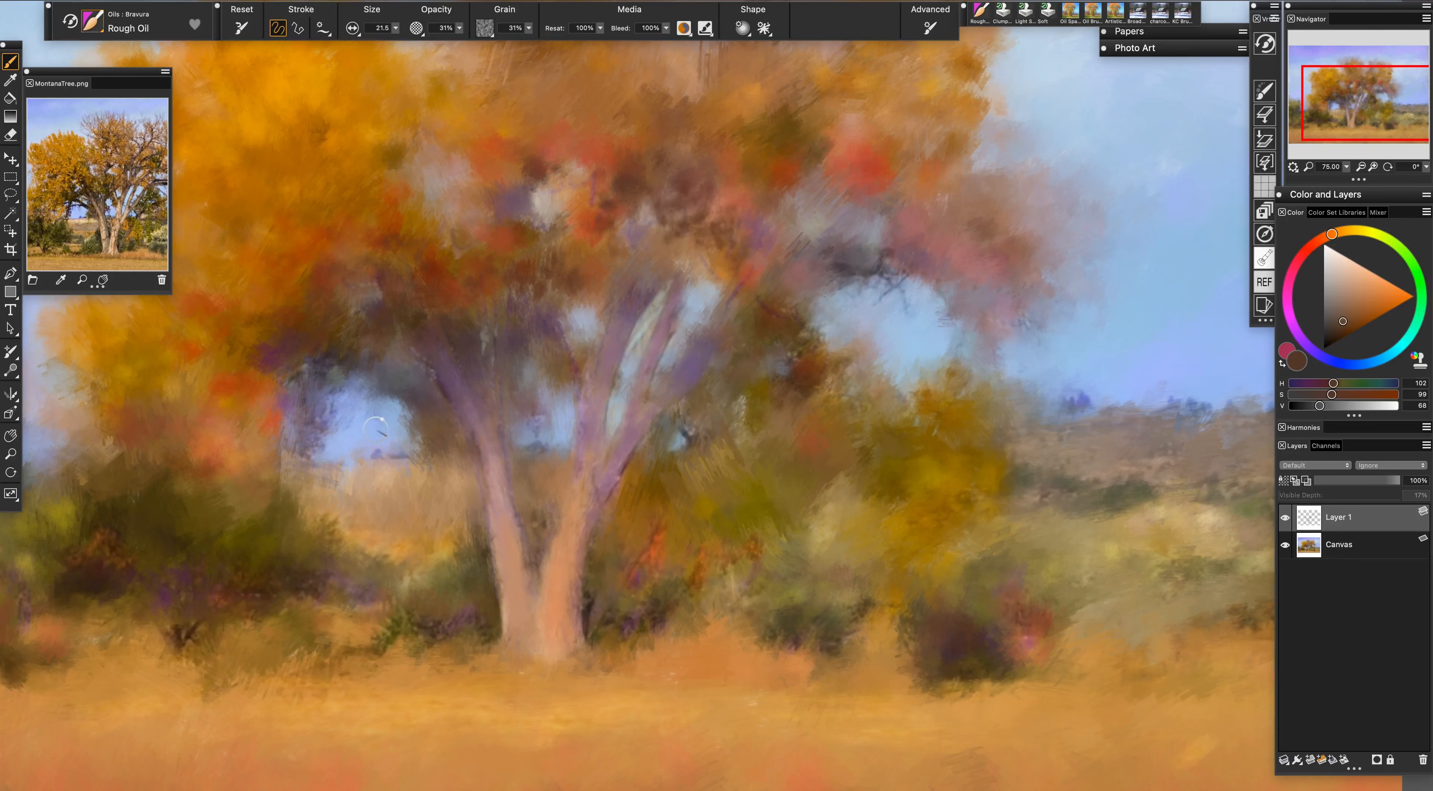
# Paint sampled light blue sky into the gap beside the left trunk and the openings between the trunks and branches
pyautogui.keyDown('alt'); pyautogui.click(389, 427); pyautogui.keyUp('alt')
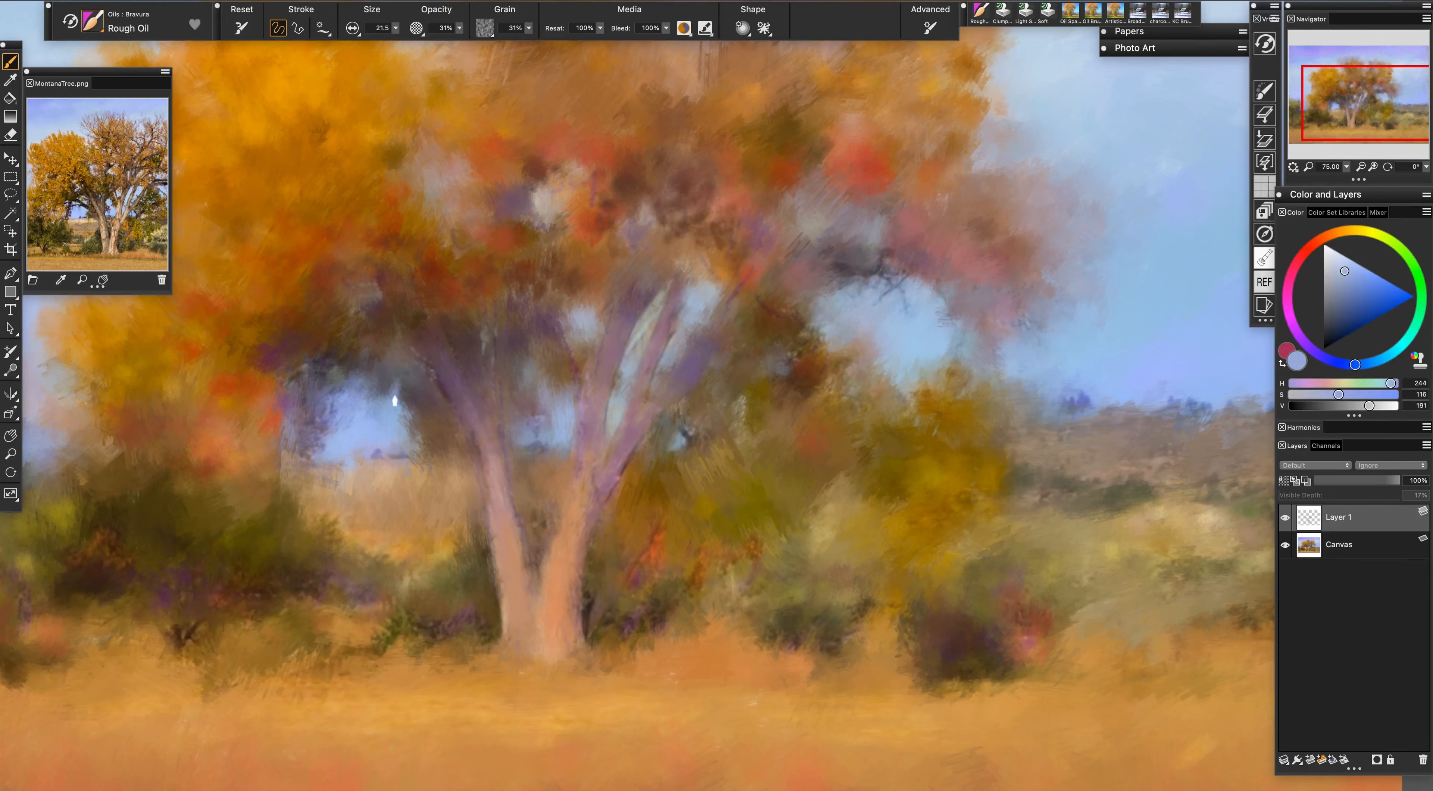
pyautogui.moveTo(410, 428)
pyautogui.mouseDown()
pyautogui.moveTo(403, 388)
pyautogui.moveTo(432, 419)
pyautogui.moveTo(416, 388)
pyautogui.moveTo(434, 390)
pyautogui.moveTo(402, 365)
pyautogui.moveTo(378, 368)
pyautogui.moveTo(410, 385)
pyautogui.moveTo(404, 367)
pyautogui.moveTo(418, 371)
pyautogui.moveTo(425, 394)
pyautogui.moveTo(371, 381)
pyautogui.mouseUp()
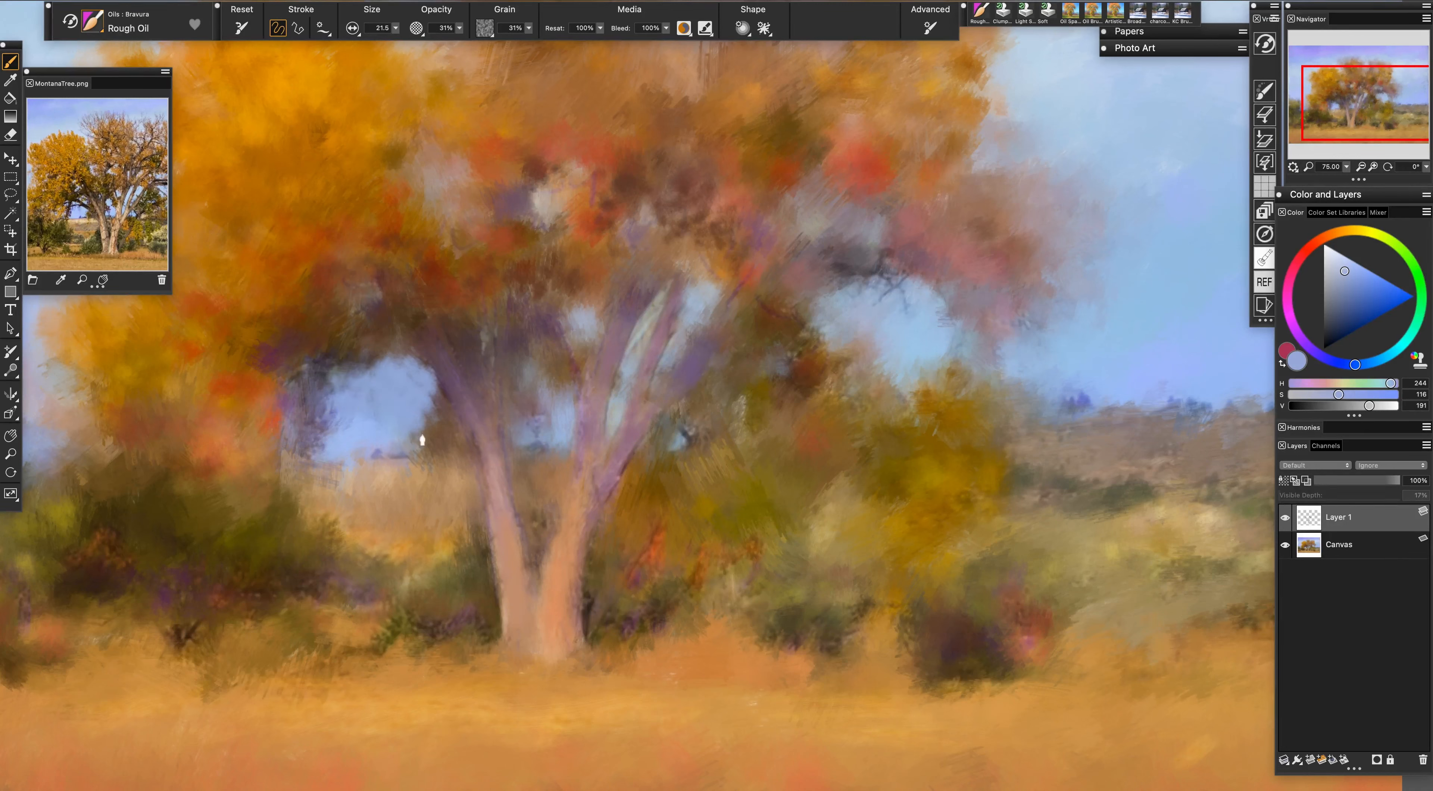
pyautogui.moveTo(422, 440)
pyautogui.mouseDown()
pyautogui.moveTo(431, 406)
pyautogui.moveTo(417, 443)
pyautogui.moveTo(447, 443)
pyautogui.mouseUp()
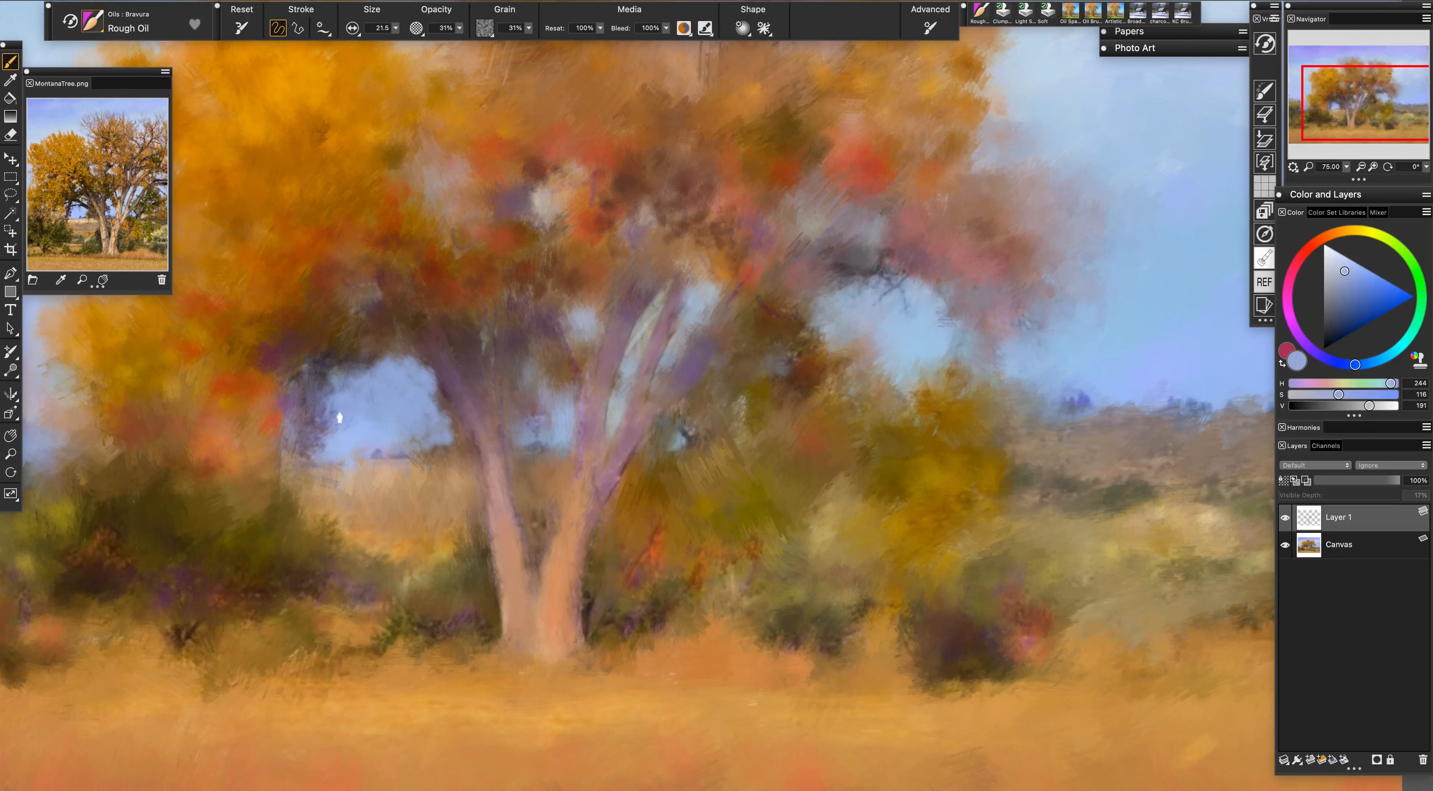
pyautogui.moveTo(340, 418)
pyautogui.mouseDown()
pyautogui.moveTo(315, 409)
pyautogui.moveTo(335, 426)
pyautogui.mouseUp()
pyautogui.keyDown('alt'); pyautogui.click(432, 428); pyautogui.keyUp('alt')
pyautogui.moveTo(640, 338); pyautogui.dragTo(630, 361)
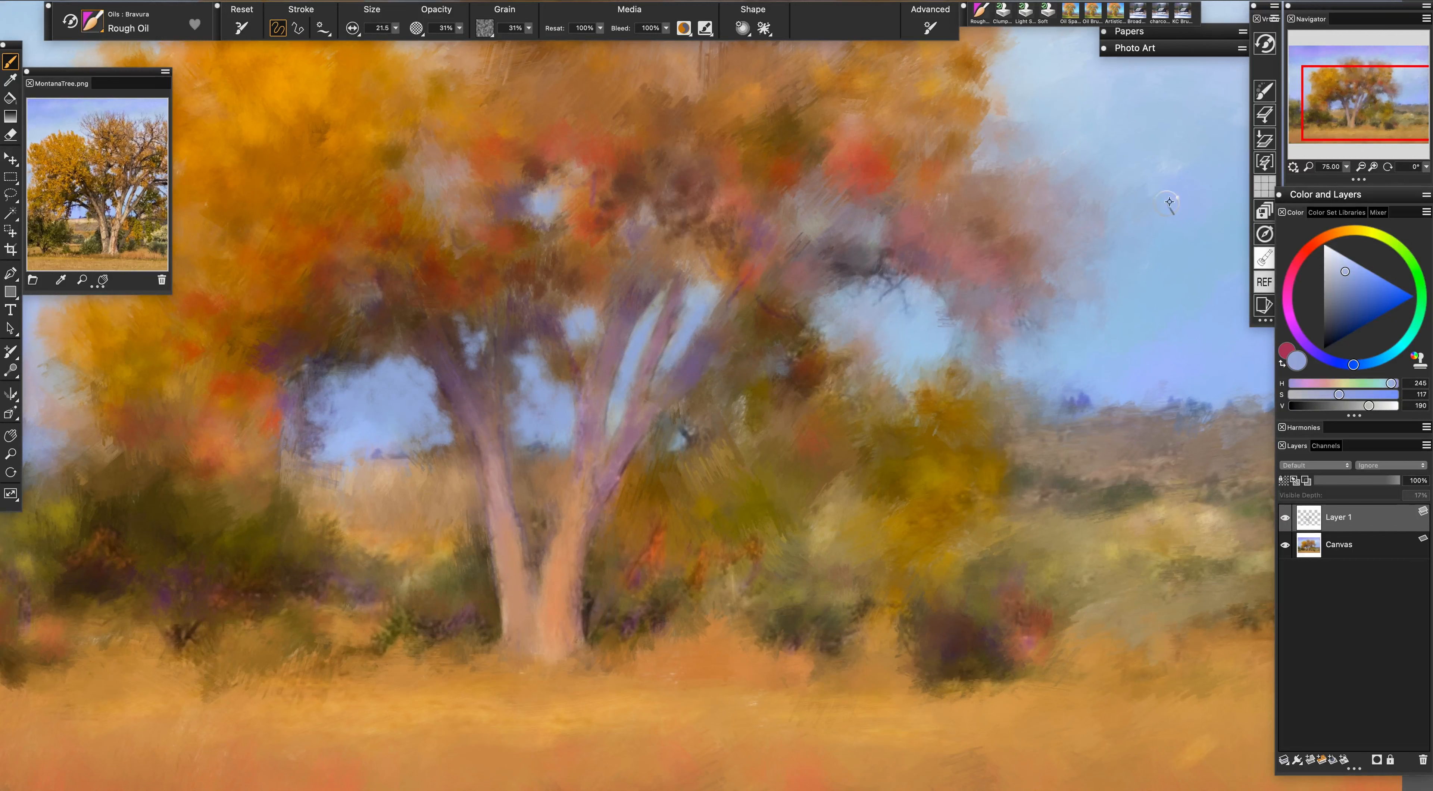
# Add small sky holes to the upper foliage with blue sampled from the open sky, and brighten the gaps around the left trunk with a sampled lighter blue
pyautogui.keyDown('alt'); pyautogui.click(1174, 201); pyautogui.keyUp('alt')
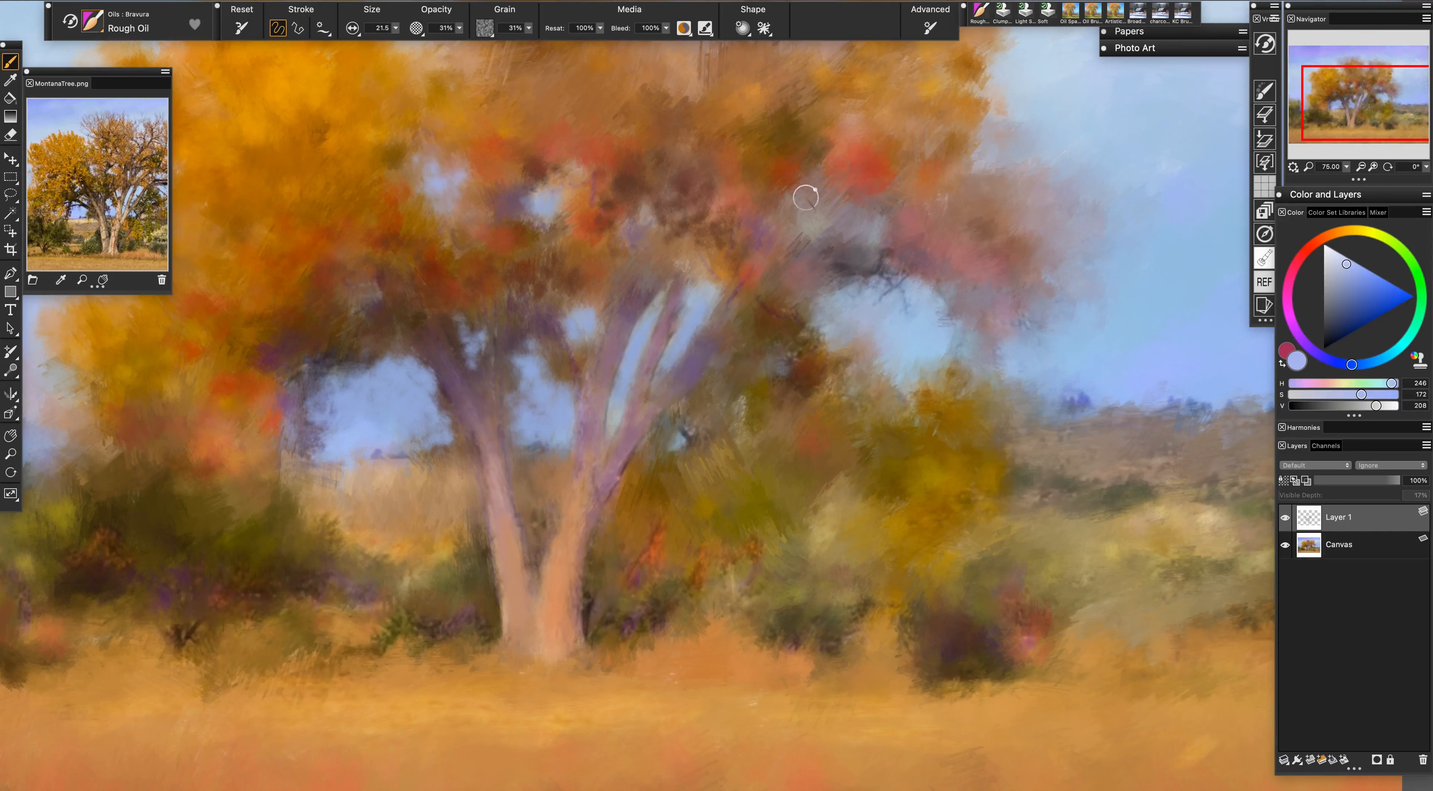
pyautogui.moveTo(647, 208); pyautogui.dragTo(625, 238)
pyautogui.keyDown('alt'); pyautogui.click(358, 433); pyautogui.keyUp('alt')
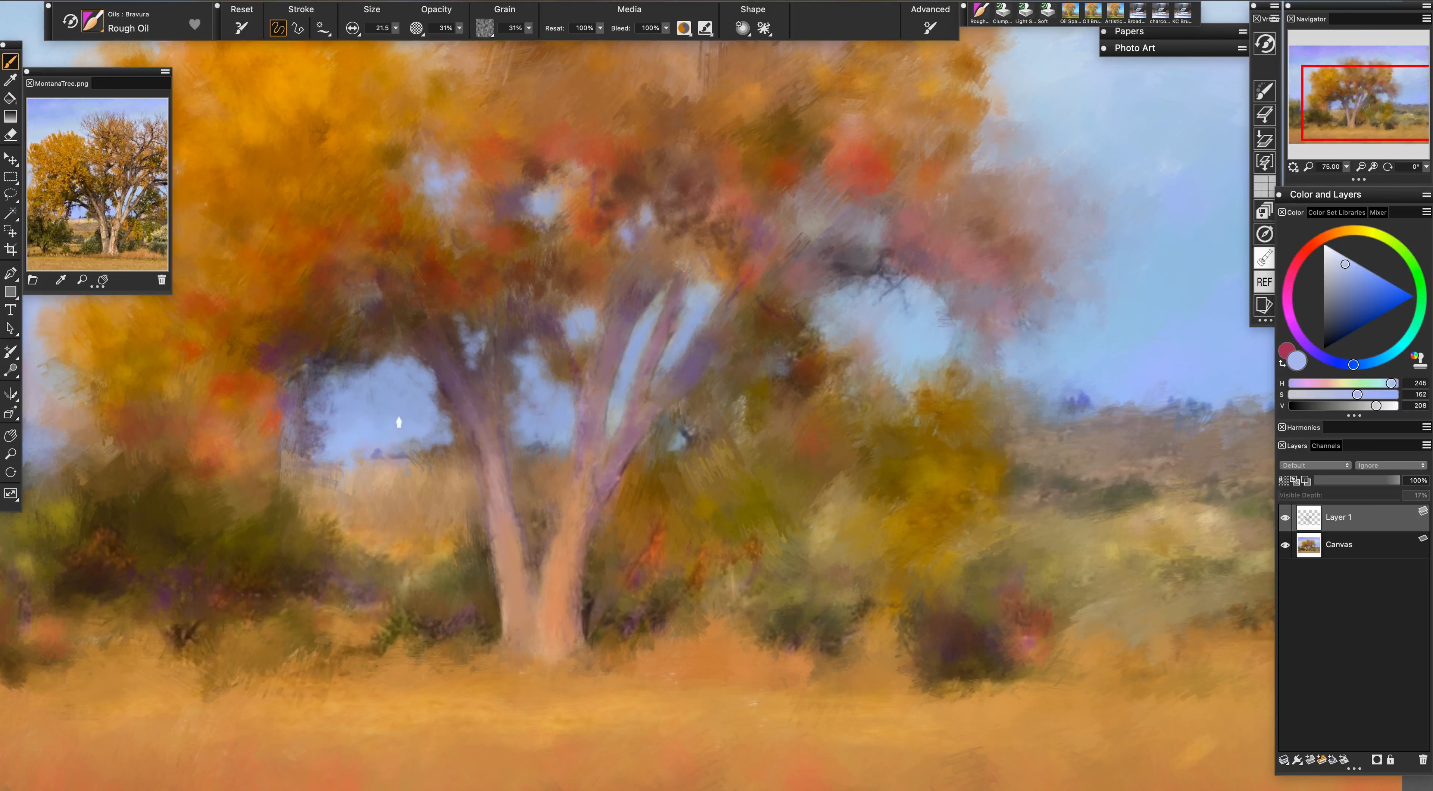
pyautogui.moveTo(337, 427)
pyautogui.mouseDown()
pyautogui.moveTo(302, 432)
pyautogui.moveTo(321, 410)
pyautogui.mouseUp()
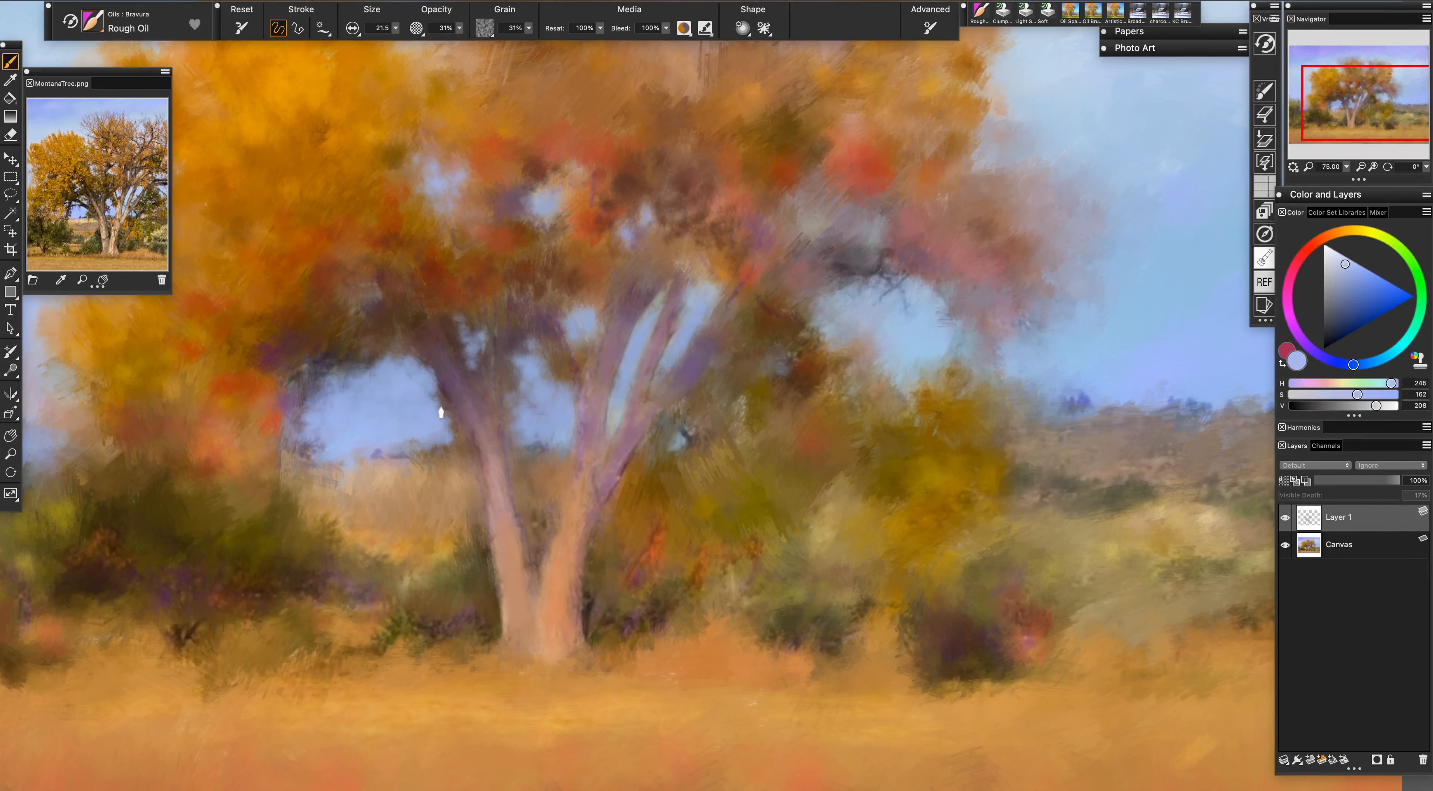
pyautogui.moveTo(546, 396); pyautogui.dragTo(547, 397)
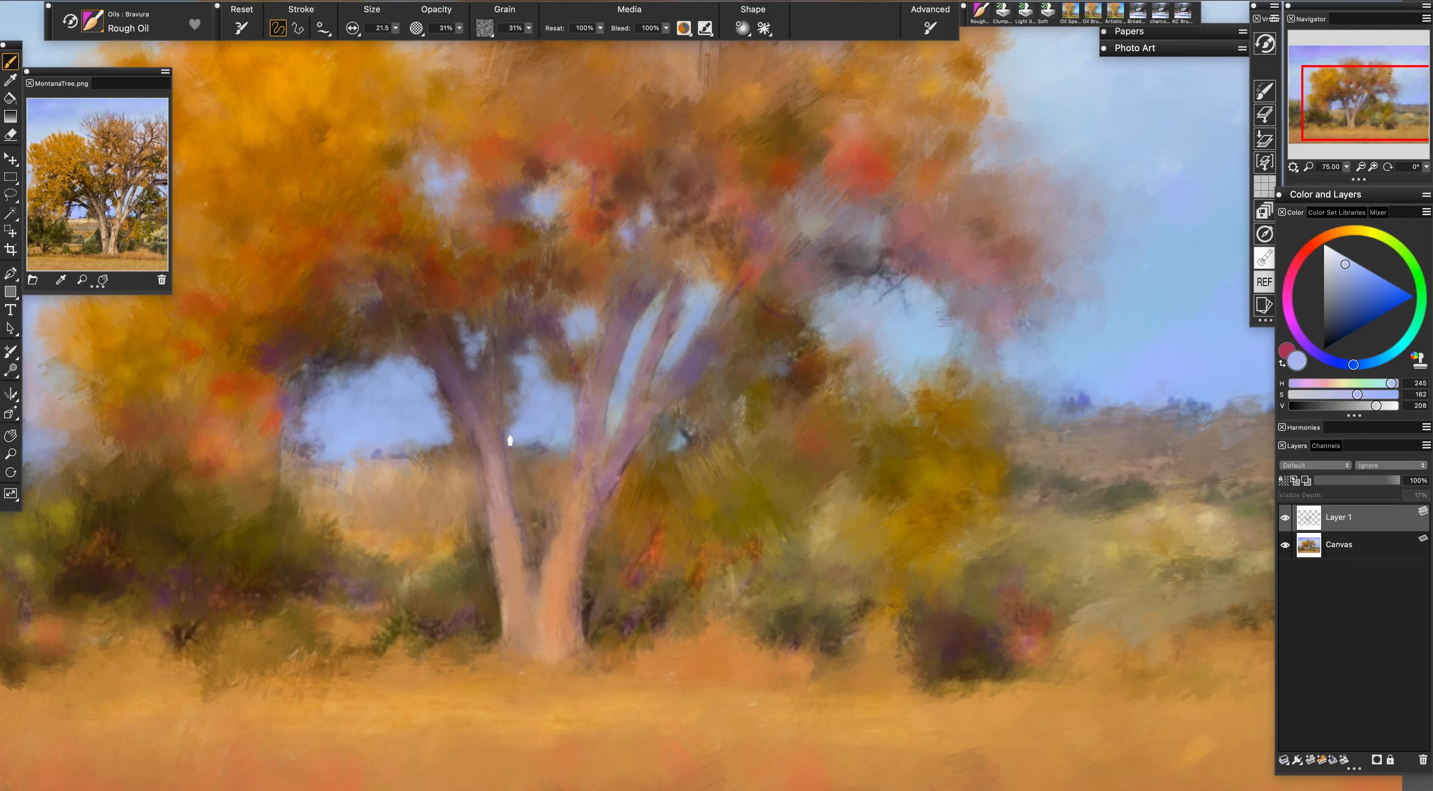
# Sample reddish brown from the foliage behind the right trunk and paint hanging leaves against the sky along the left trunk's outer edge
pyautogui.keyDown('alt'); pyautogui.click(810, 357); pyautogui.keyUp('alt')
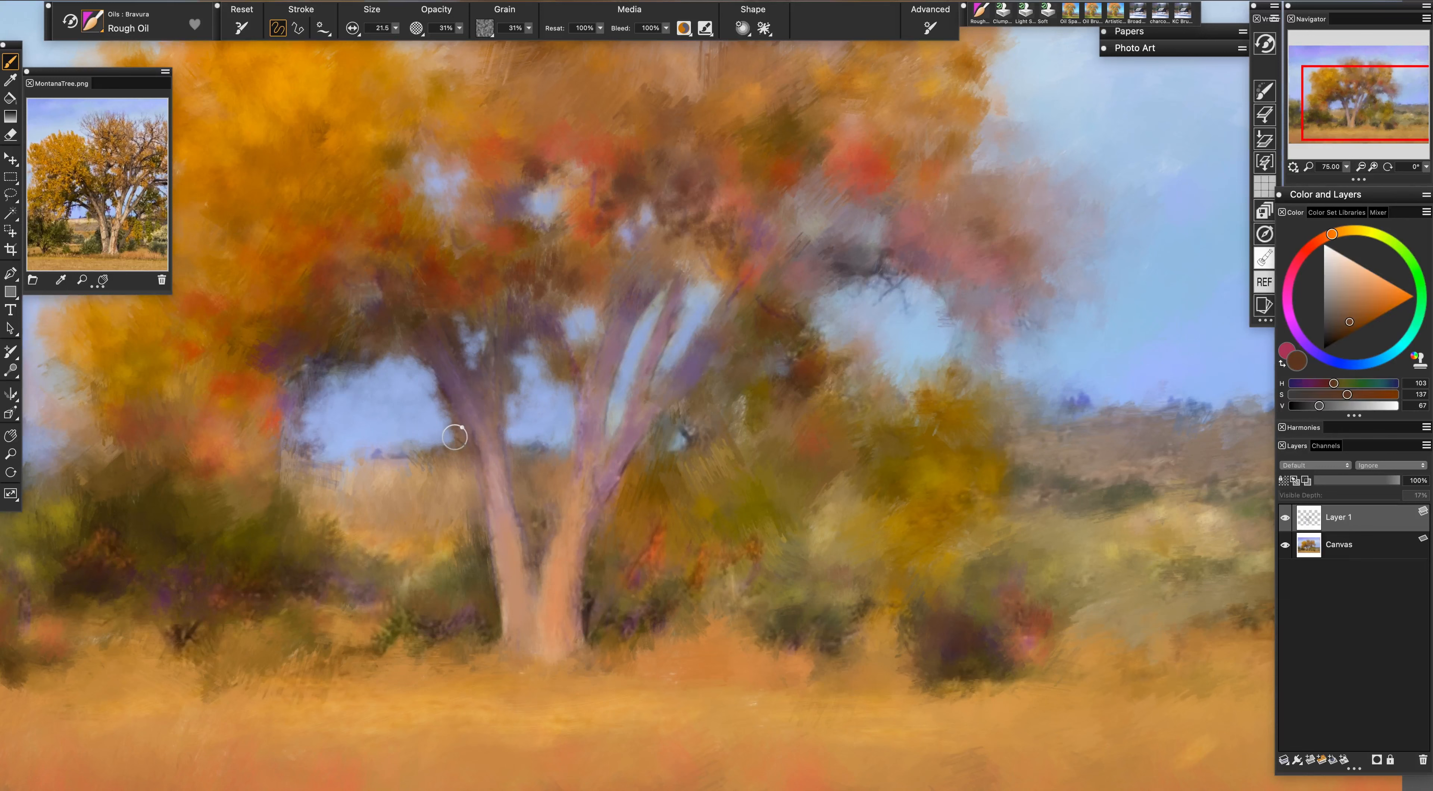
pyautogui.moveTo(462, 439)
pyautogui.mouseDown()
pyautogui.moveTo(454, 426)
pyautogui.moveTo(450, 446)
pyautogui.mouseUp()
pyautogui.moveTo(426, 376)
pyautogui.mouseDown()
pyautogui.moveTo(431, 437)
pyautogui.moveTo(449, 425)
pyautogui.moveTo(412, 438)
pyautogui.moveTo(423, 400)
pyautogui.moveTo(465, 434)
pyautogui.moveTo(448, 406)
pyautogui.moveTo(464, 432)
pyautogui.moveTo(439, 436)
pyautogui.mouseUp()
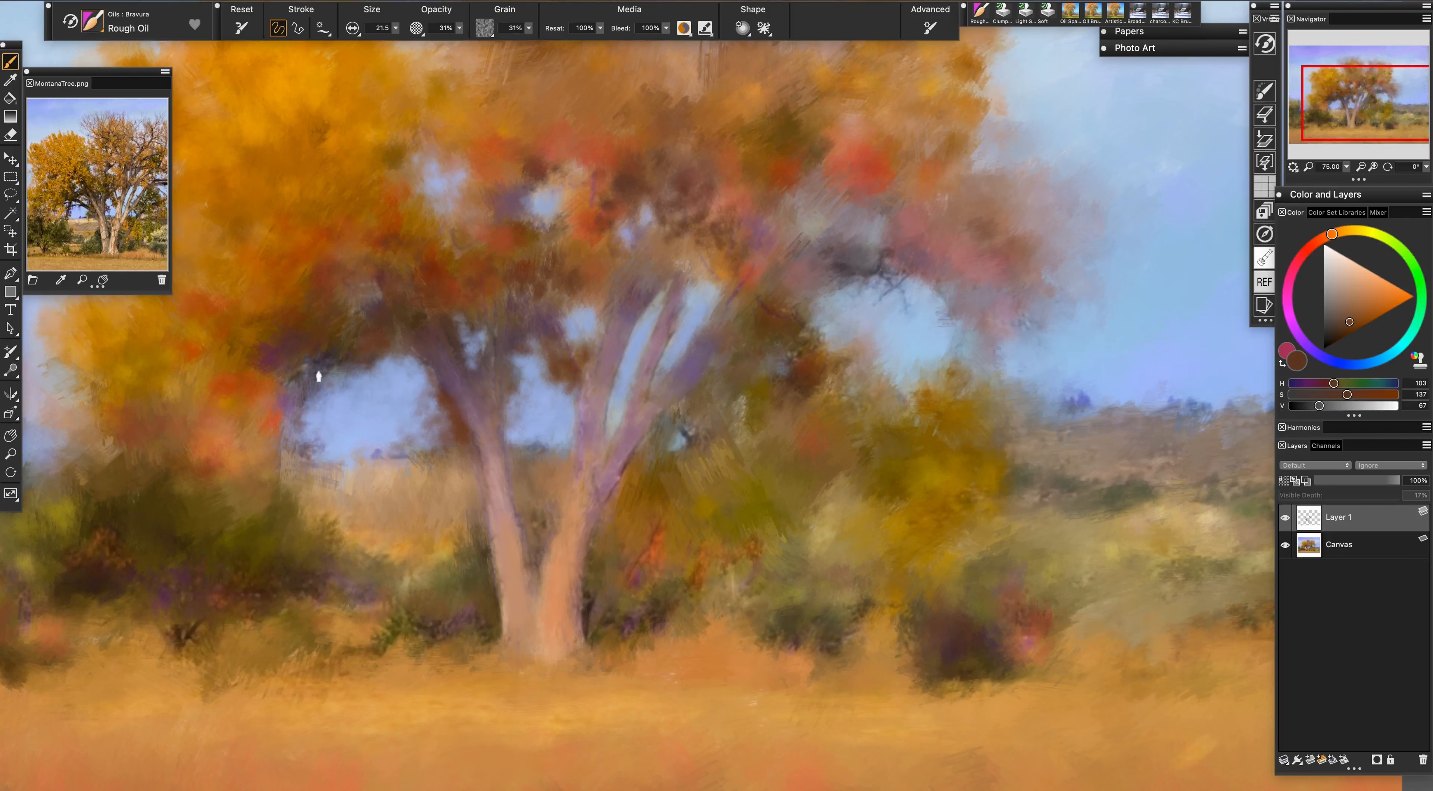
# Sample the dark mauve between the branches, make it more saturated, and paint dark accents into the central canopy and beneath the right-hand foliage
pyautogui.keyDown('alt'); pyautogui.click(545, 331); pyautogui.keyUp('alt')
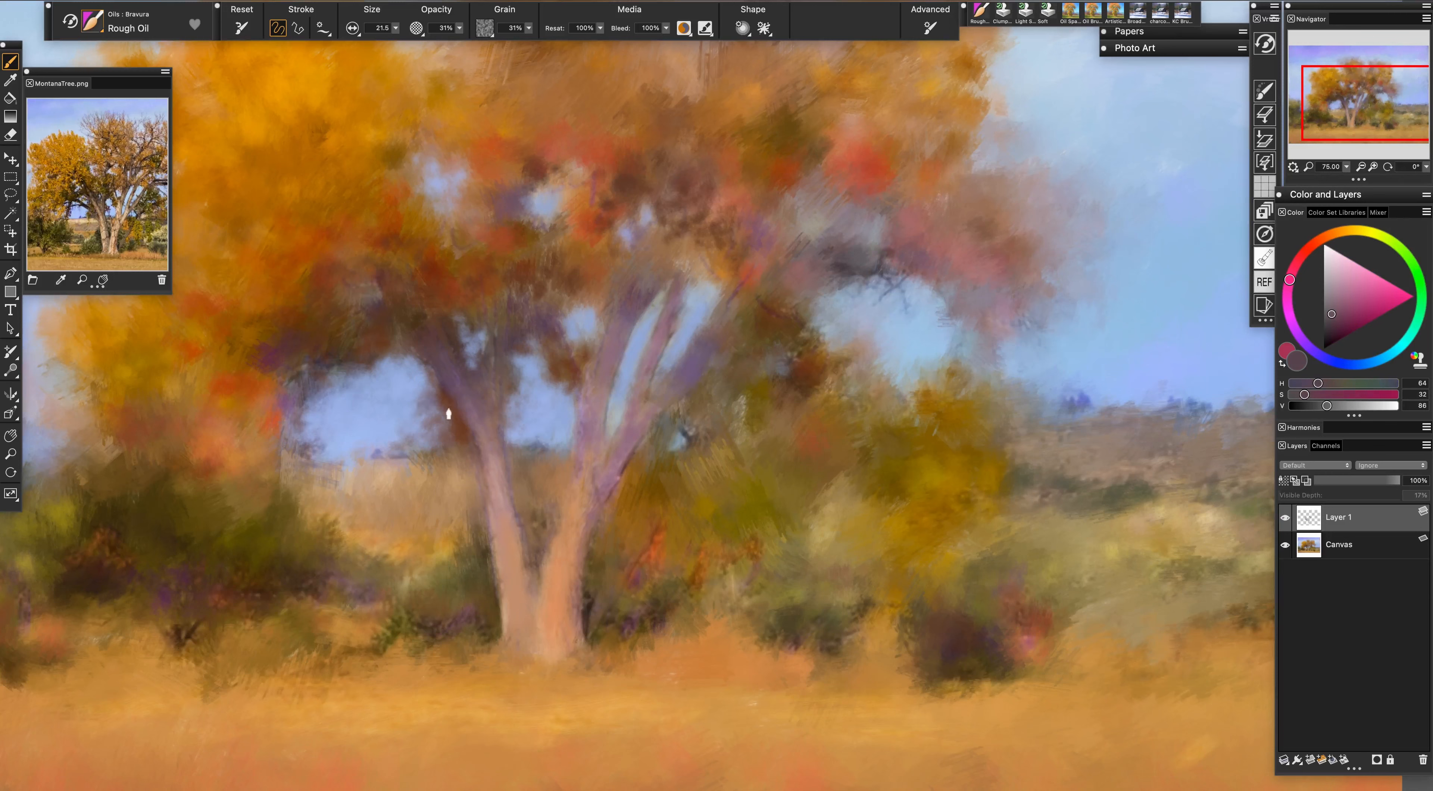
pyautogui.click(1340, 321)
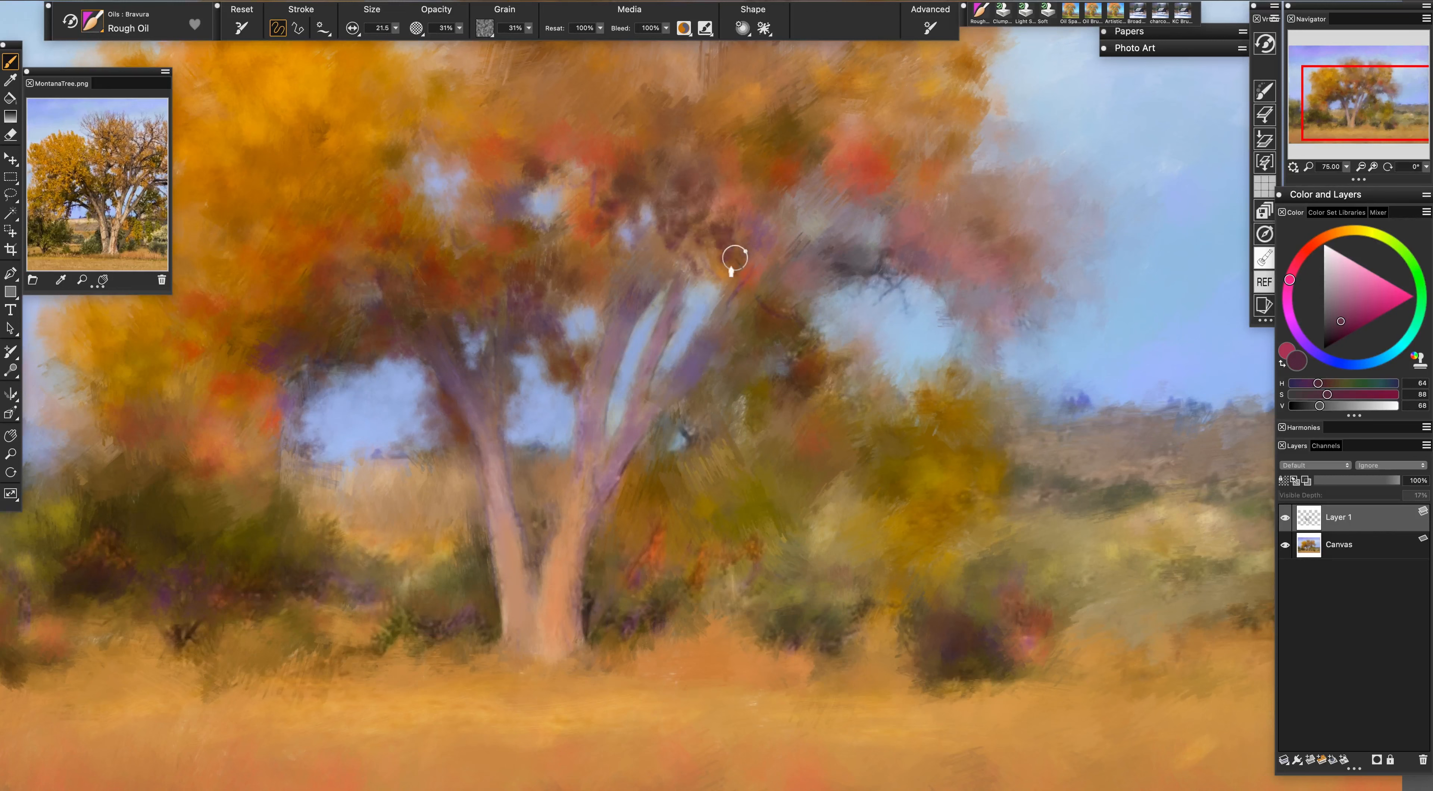
pyautogui.moveTo(833, 269)
pyautogui.mouseDown()
pyautogui.moveTo(864, 259)
pyautogui.moveTo(899, 293)
pyautogui.moveTo(956, 299)
pyautogui.mouseUp()
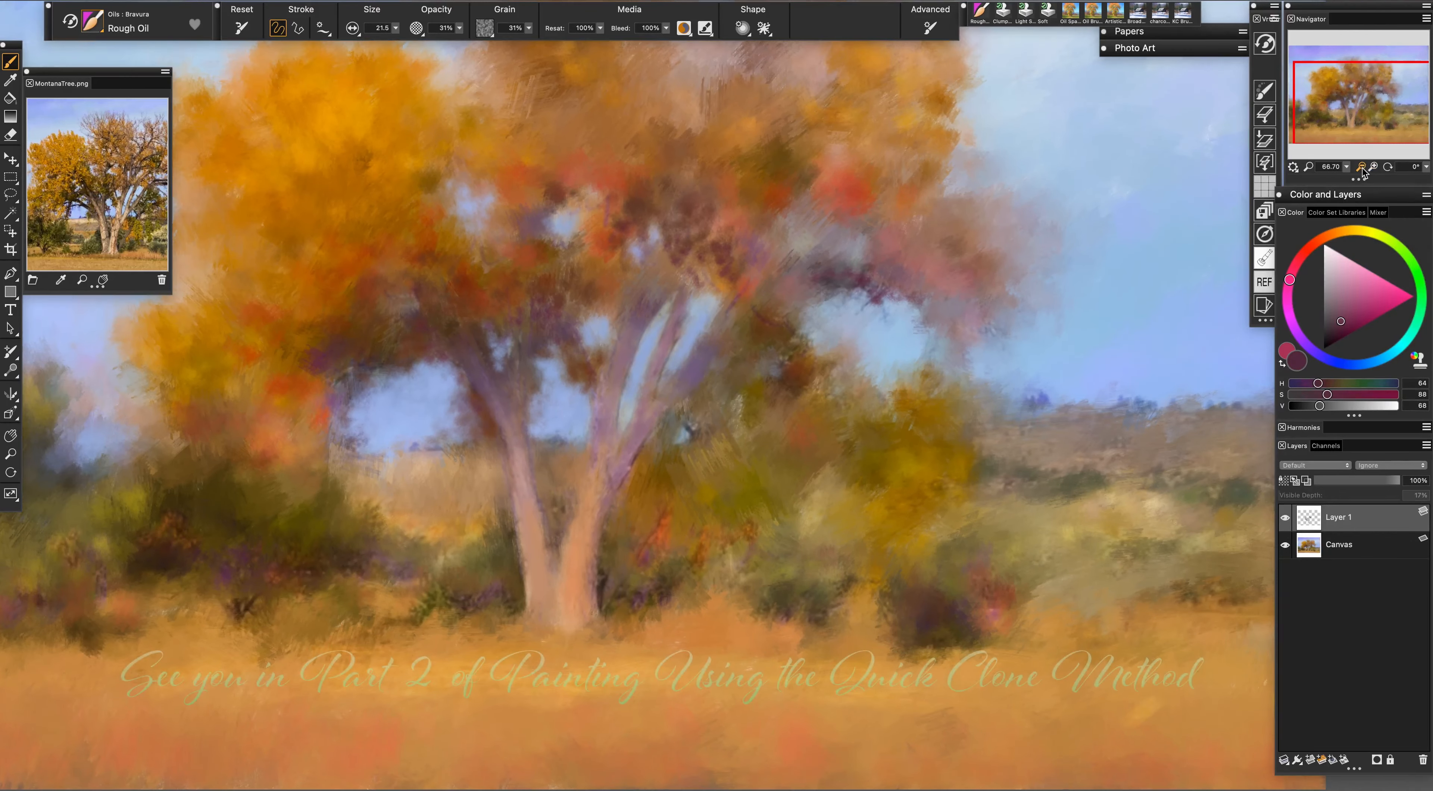
pyautogui.click(1363, 167)
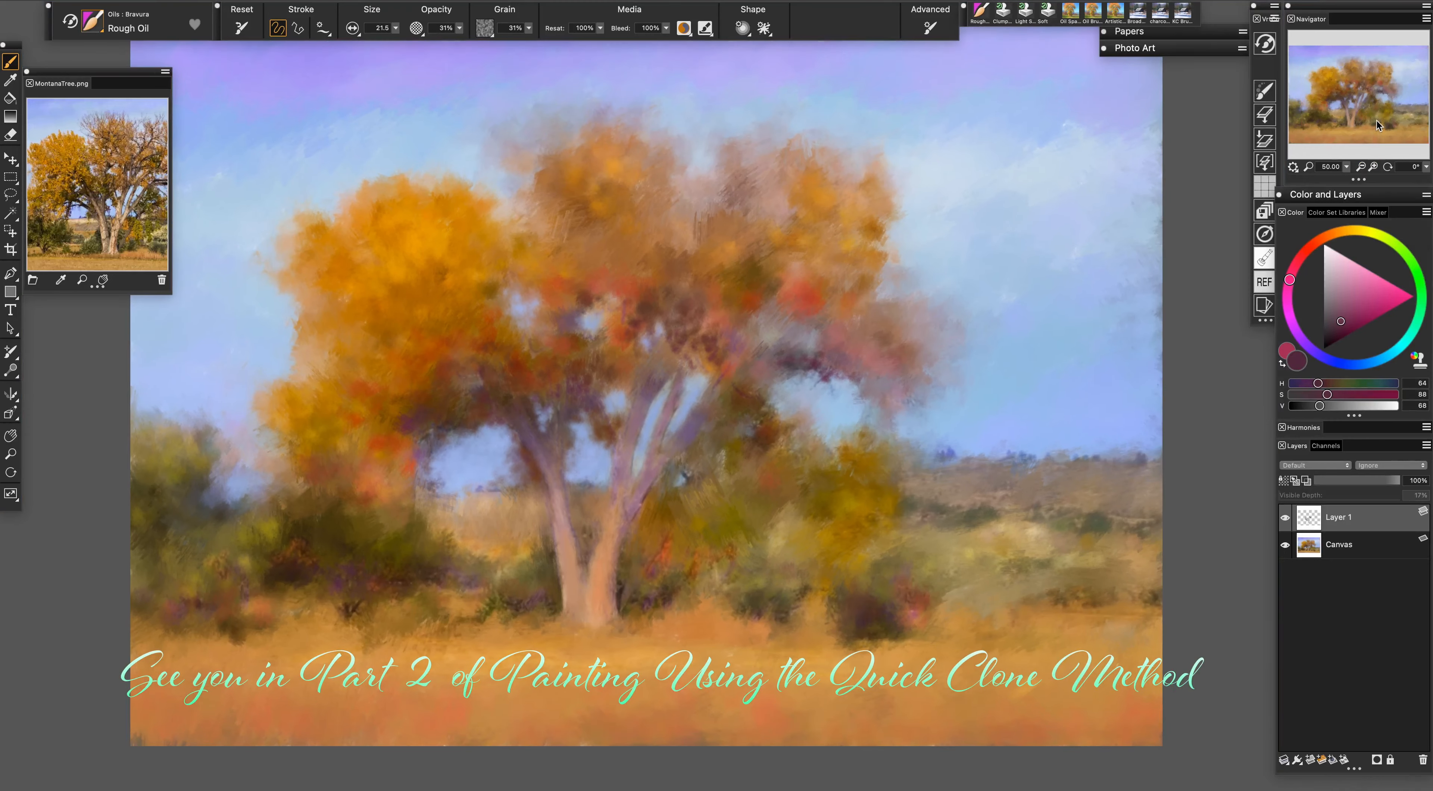
pyautogui.moveTo(1376, 121); pyautogui.dragTo(1359, 129)
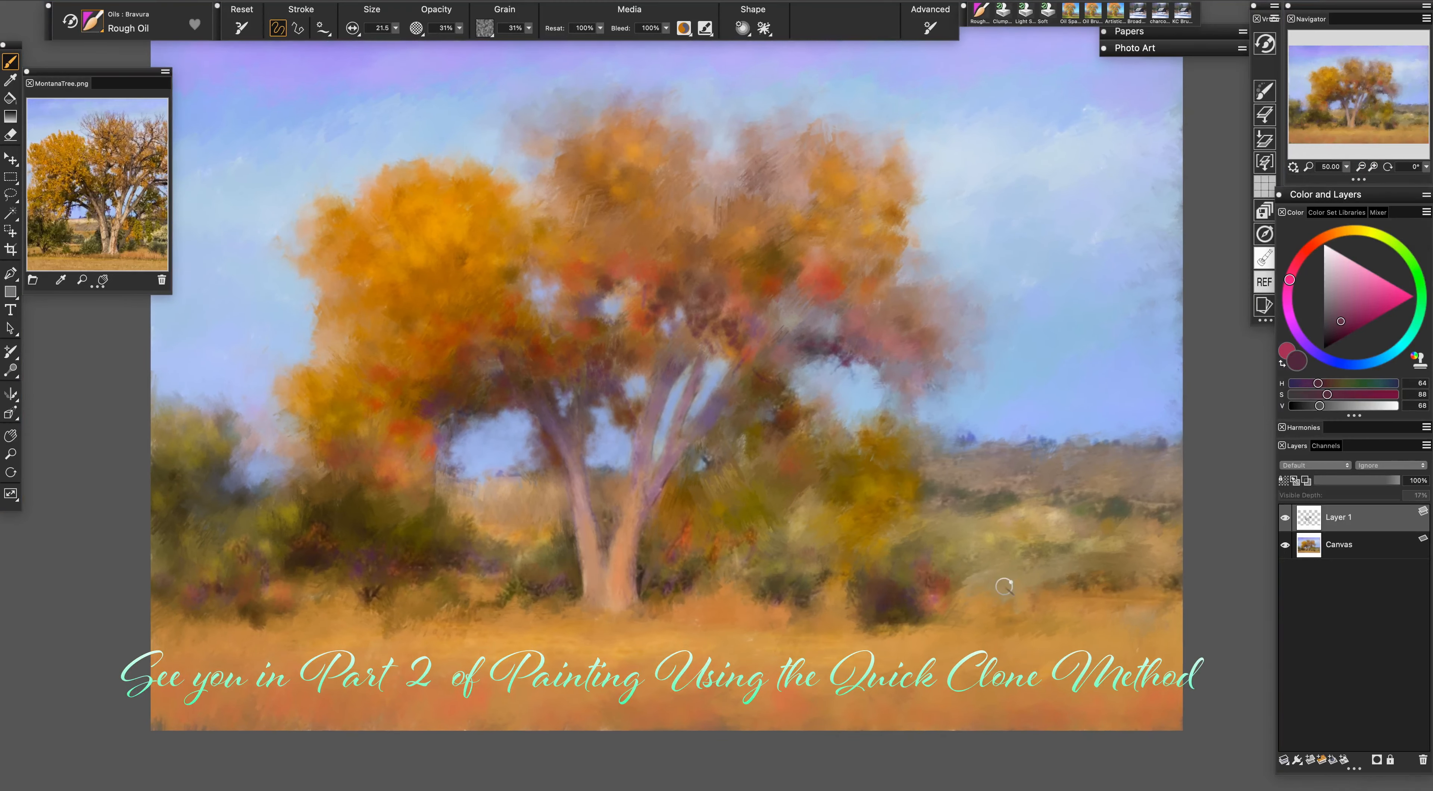